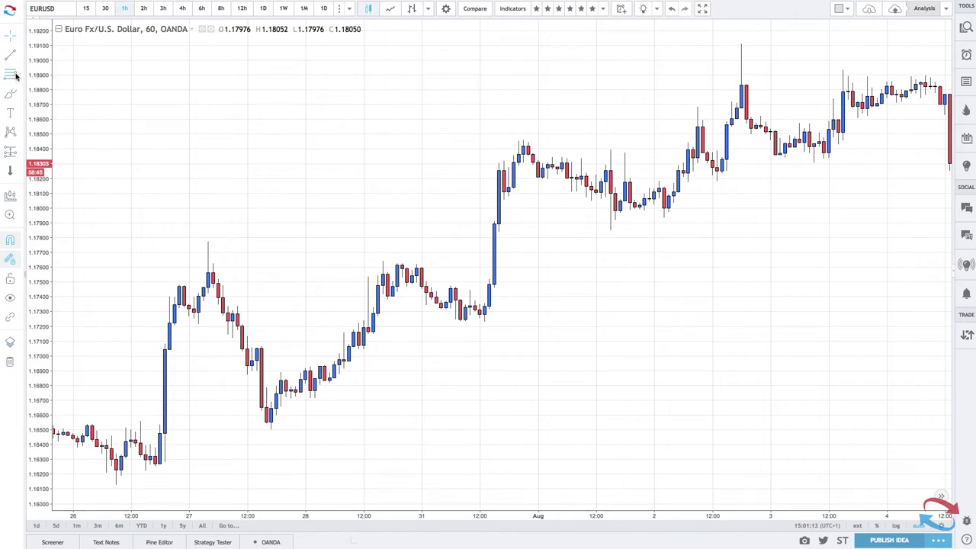
Select the Fib Retracement drawing tool.
click(22, 76)
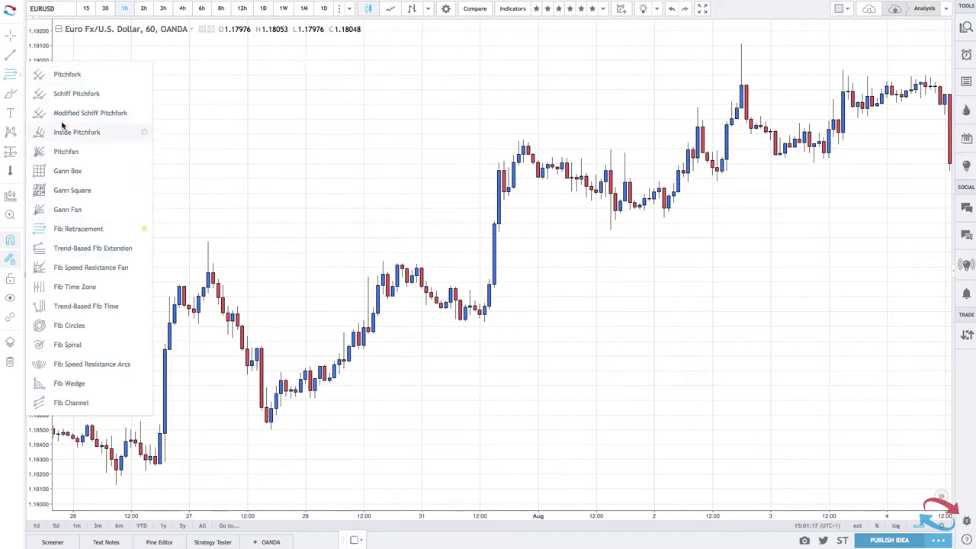
click(48, 74)
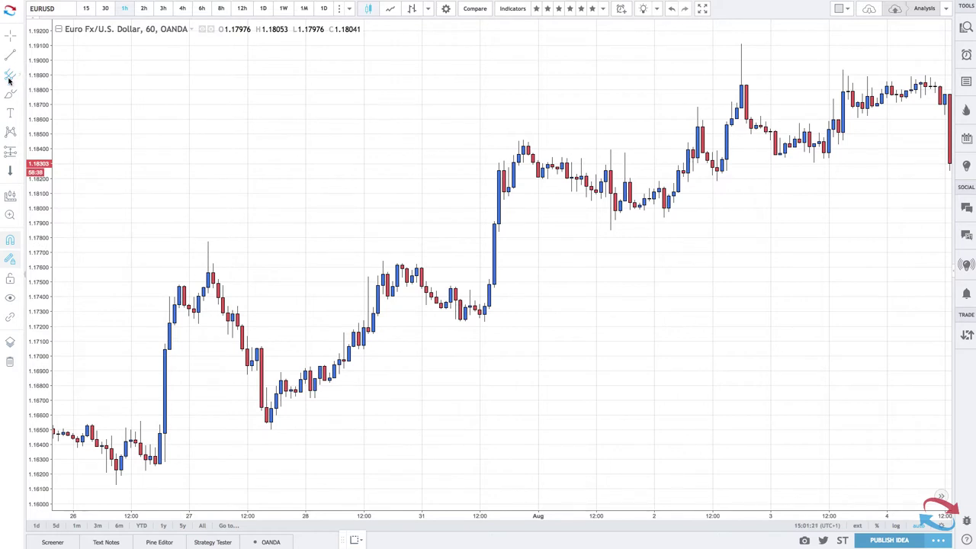
click(19, 77)
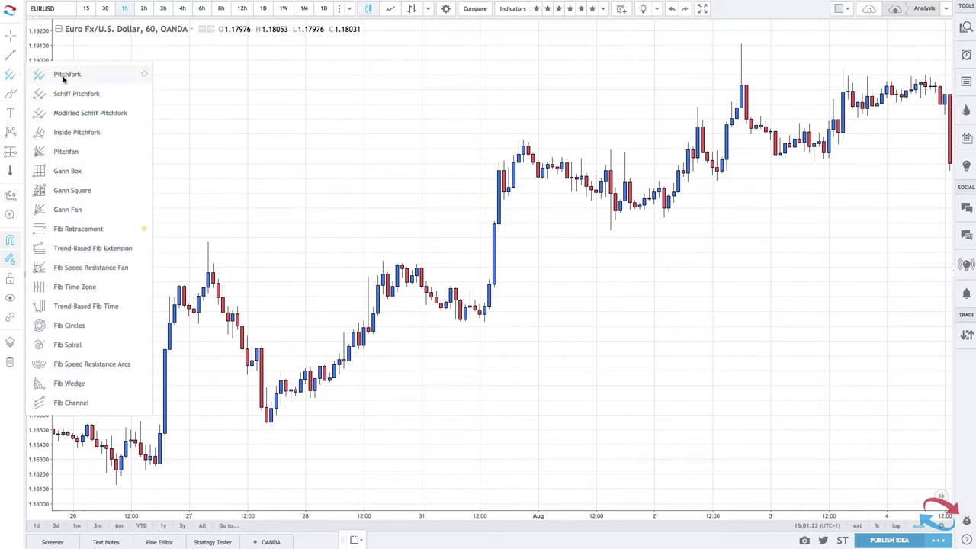
click(62, 231)
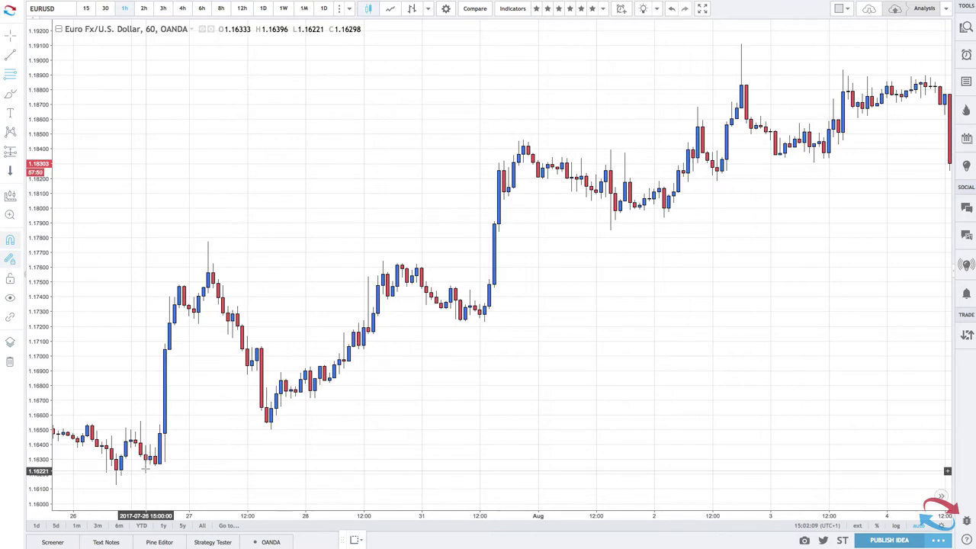
Draw an arrow from the swing low at 1.16221 on 26 July 15:00 to the swing high at 1.17771 on 27 July 04:00.
click(20, 59)
click(46, 151)
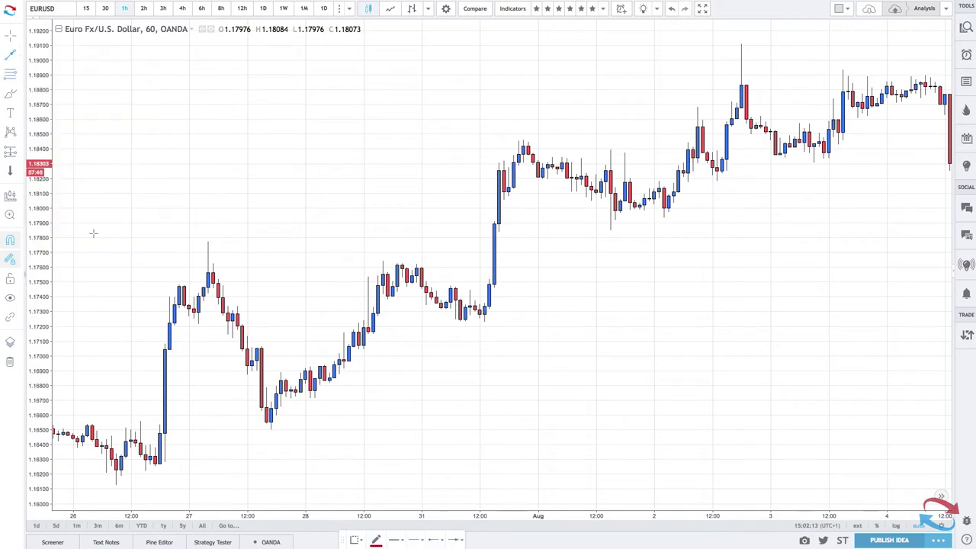
click(146, 470)
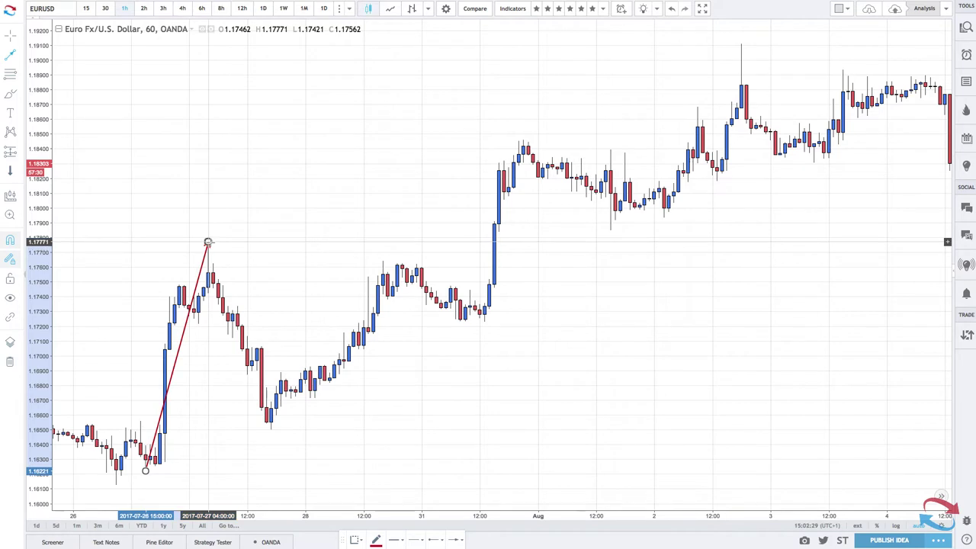
click(207, 242)
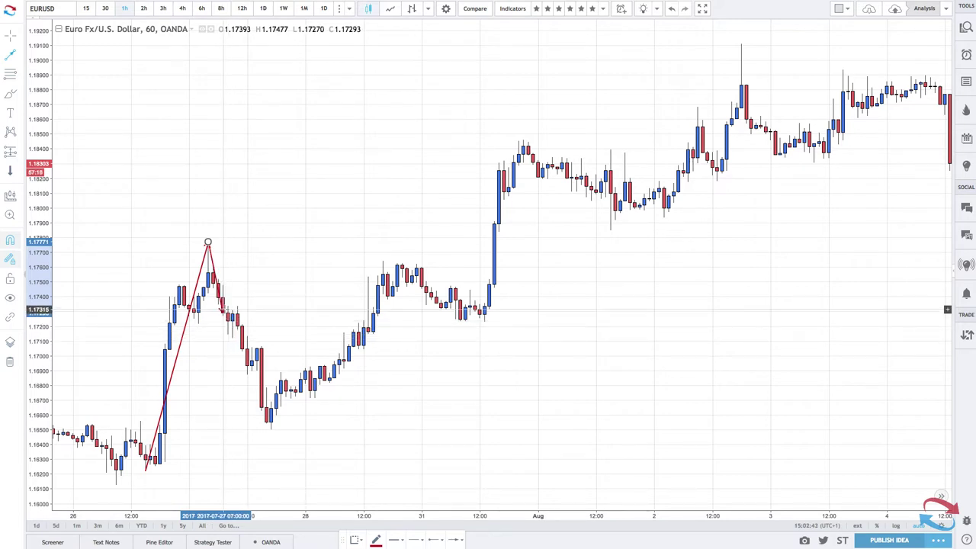
click(207, 242)
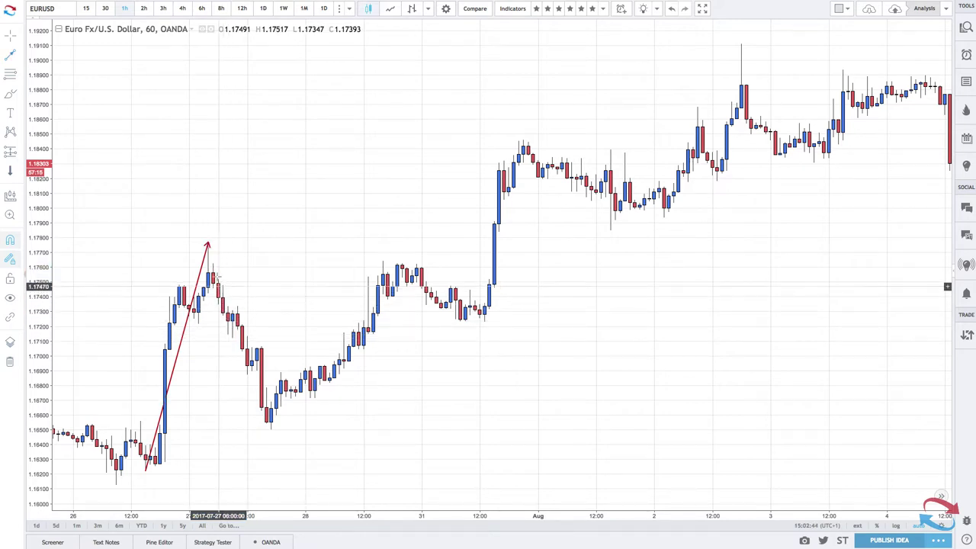
Draw a Fib Retracement over the arrow, from the swing low at 1.16221 to the swing high at 1.17771.
click(10, 76)
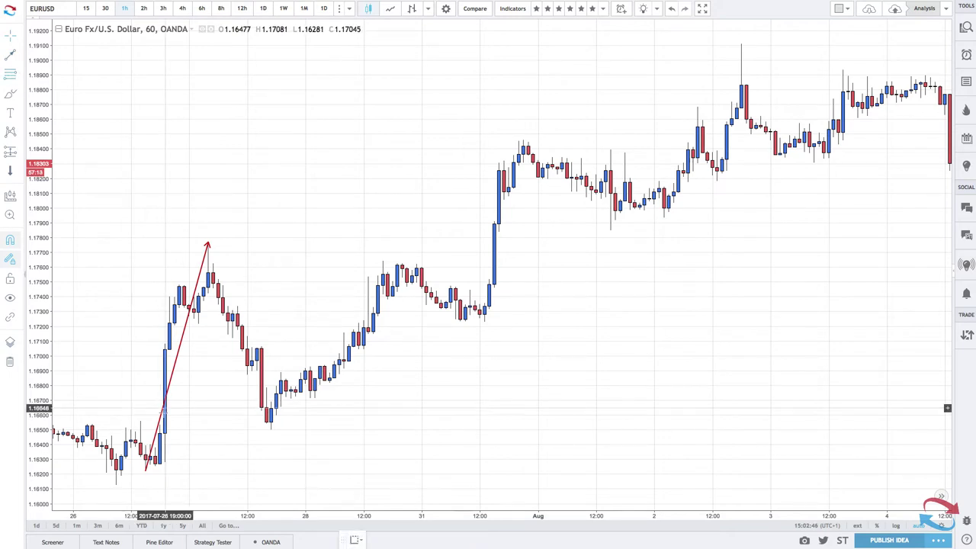
click(145, 470)
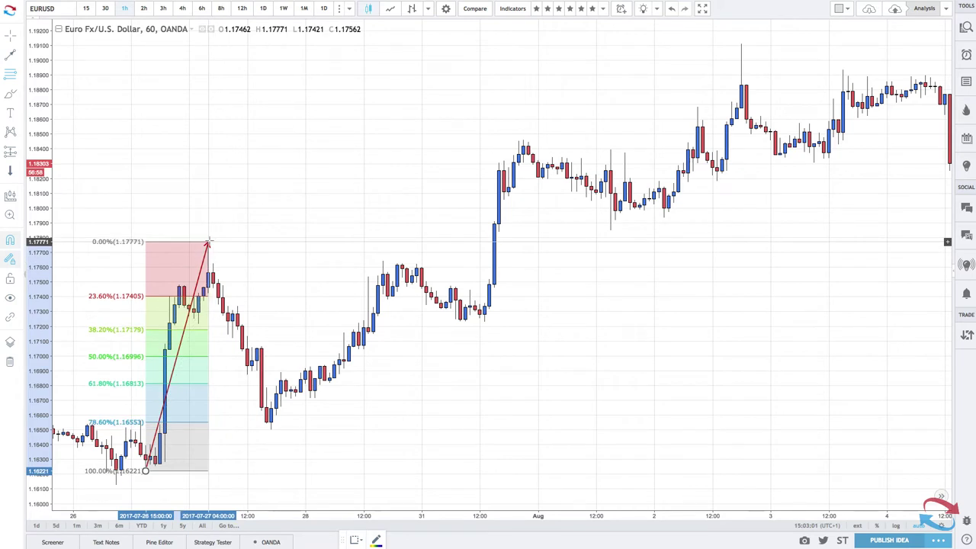
click(209, 242)
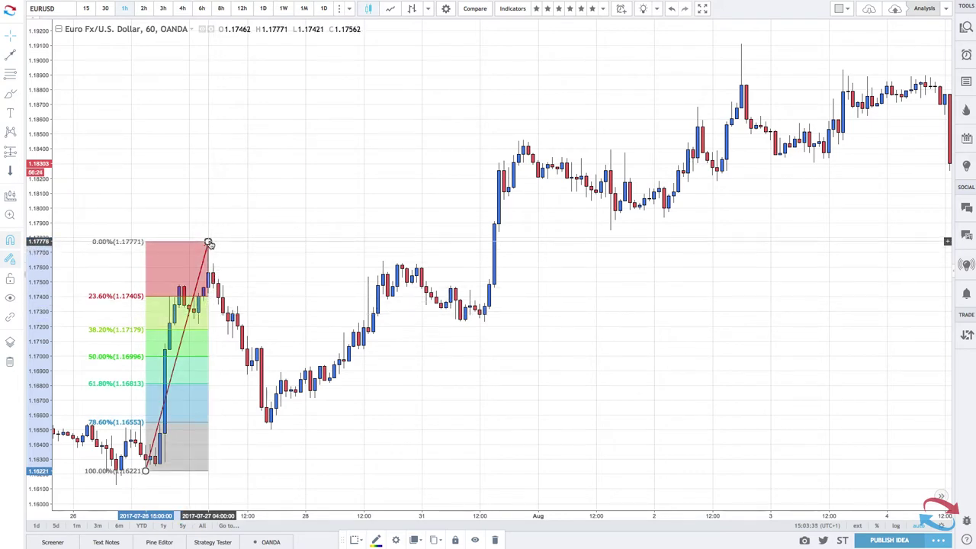
Place horizontal rays at the 38.20%, 61.80% and 78.60% retracement levels, starting at the candle of 27 July 05:00.
scroll(229, 267, up, 5)
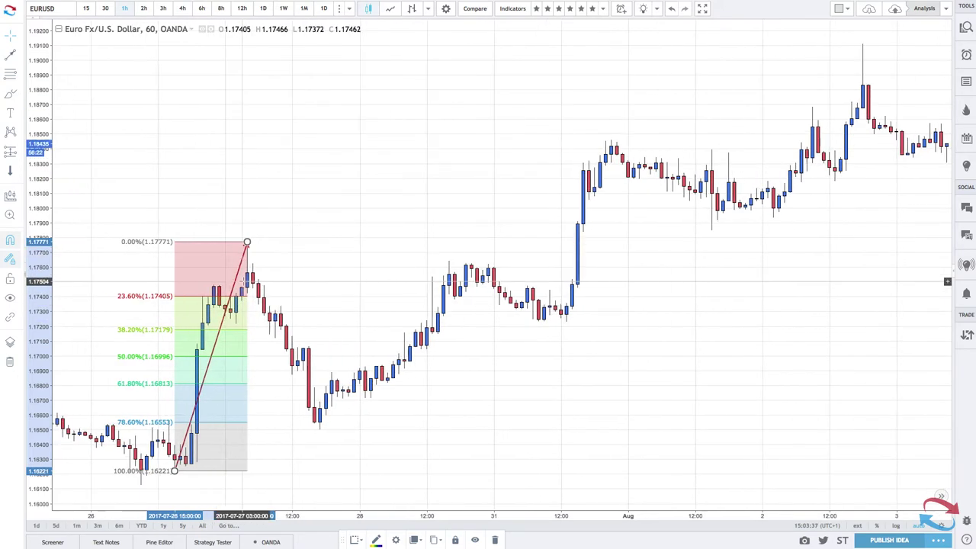
scroll(242, 281, up, 5)
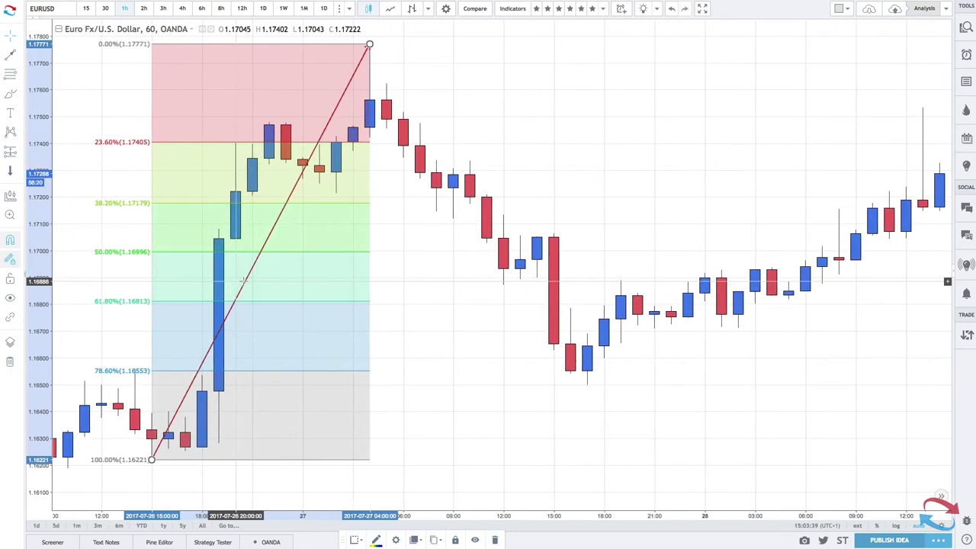
right_click(243, 281)
click(331, 187)
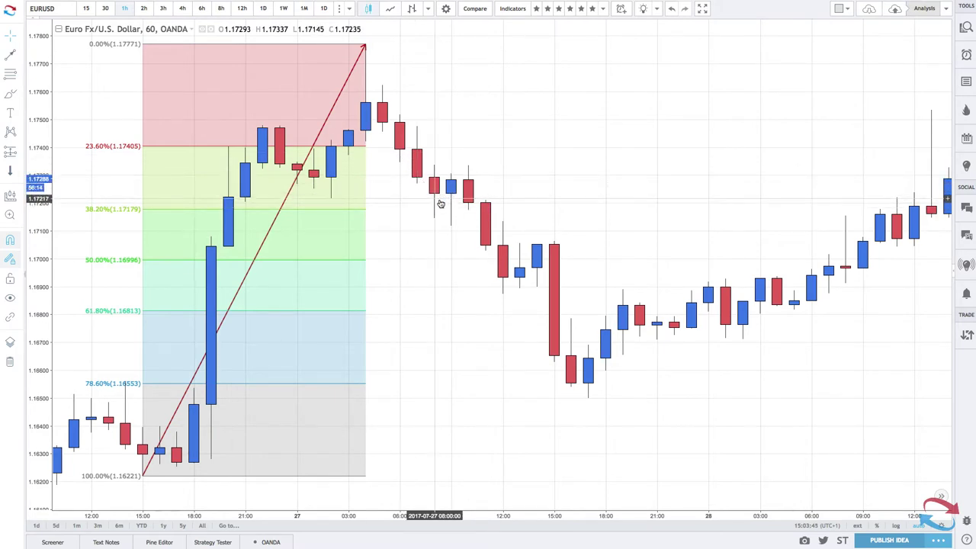
click(9, 56)
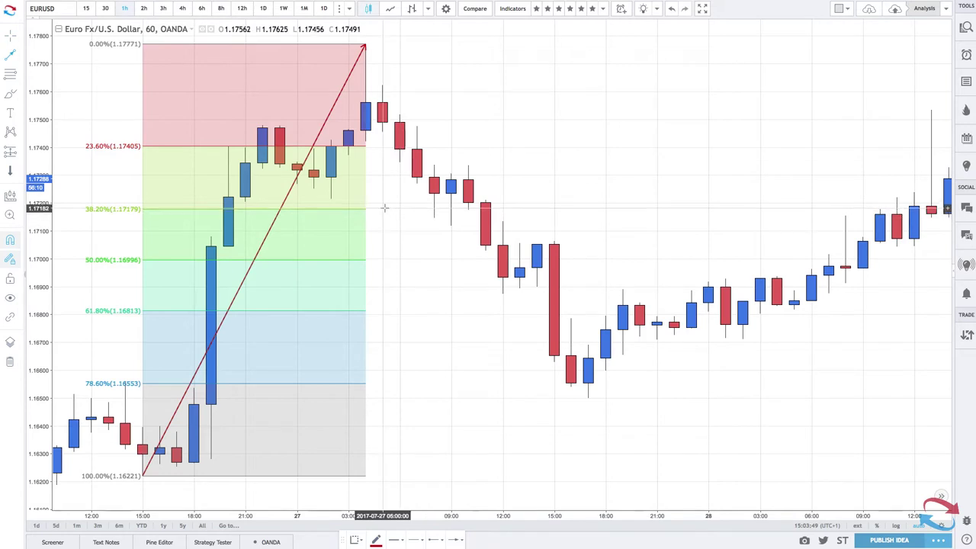
click(22, 59)
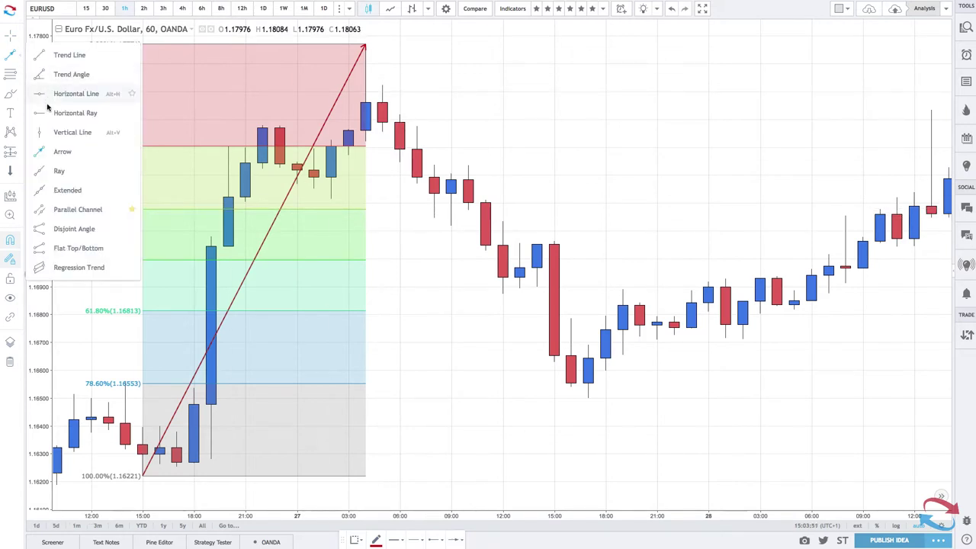
click(46, 112)
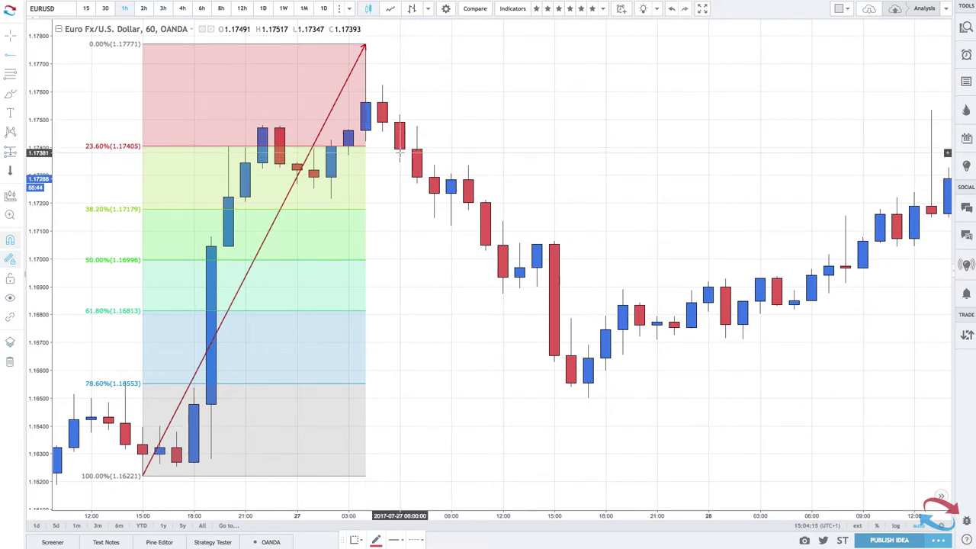
click(378, 208)
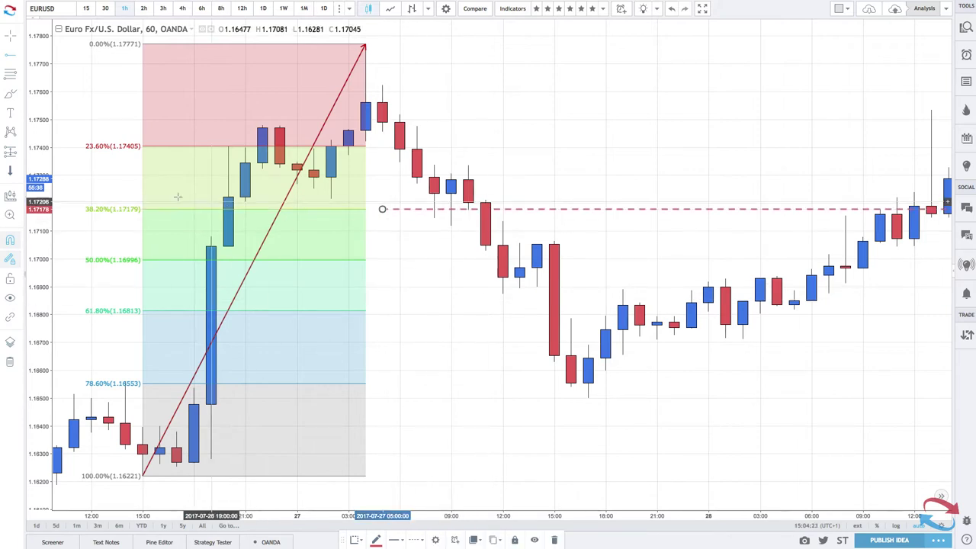
click(383, 310)
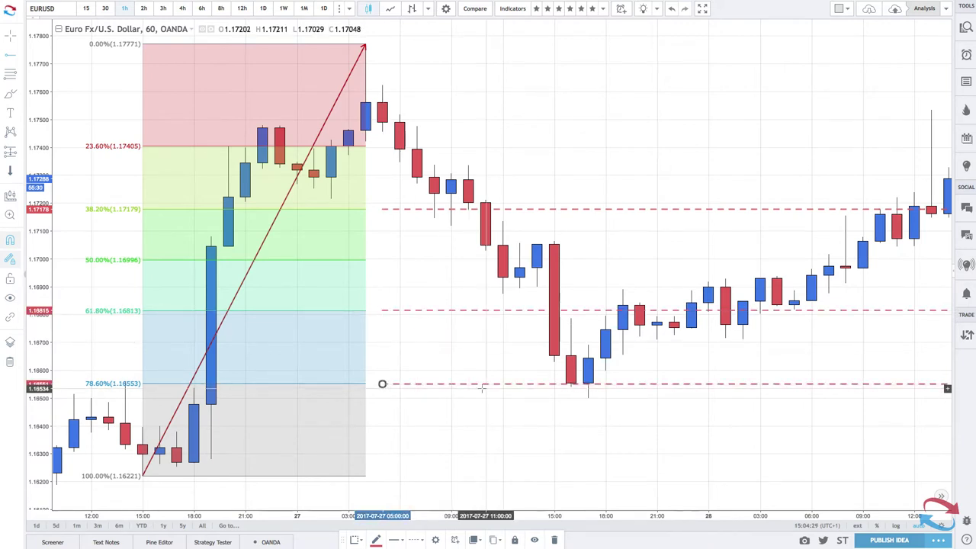
Draw a rectangle from the 25 July 14:00 spike to 28 July 01:00, spanning prices from about 1.17123 down to 1.16928.
scroll(480, 388, down, 2)
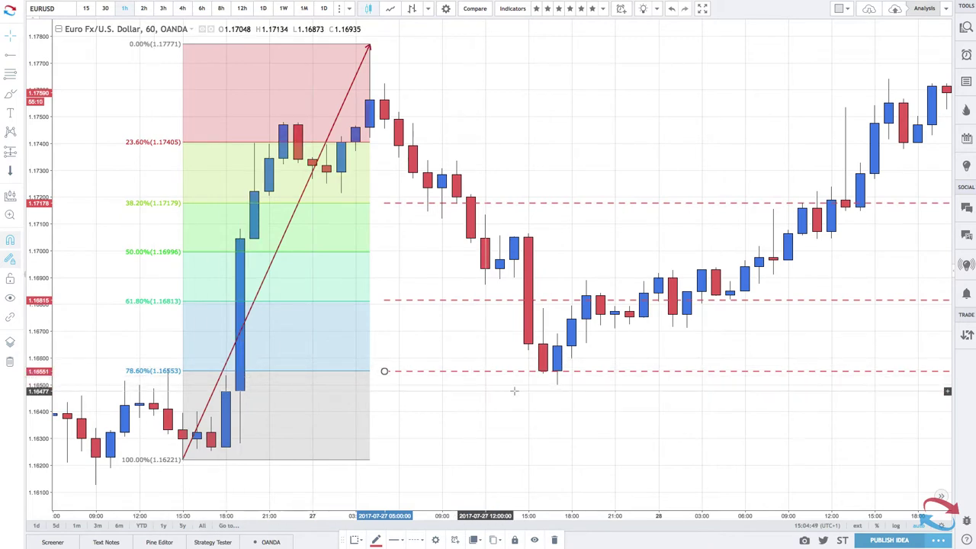
scroll(585, 366, down, 2)
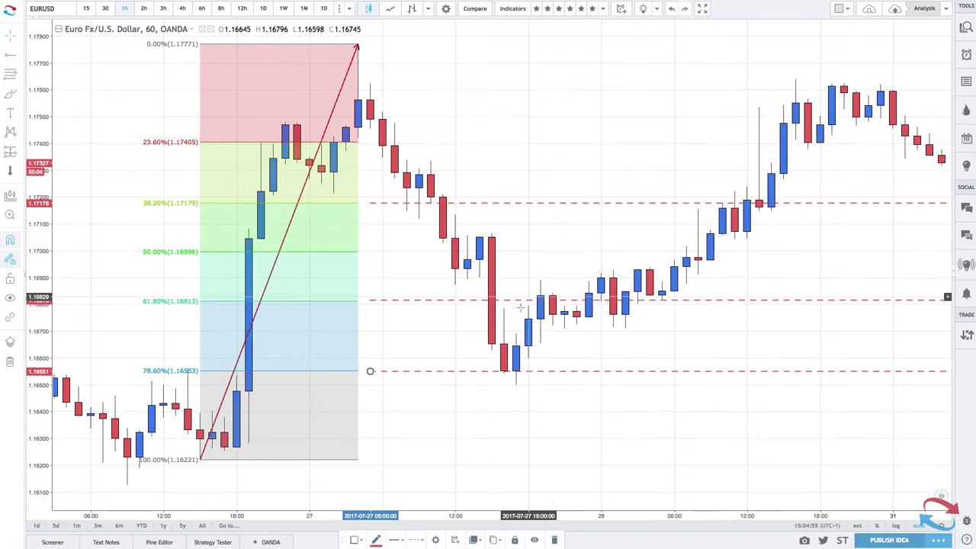
drag(422, 347, 494, 347)
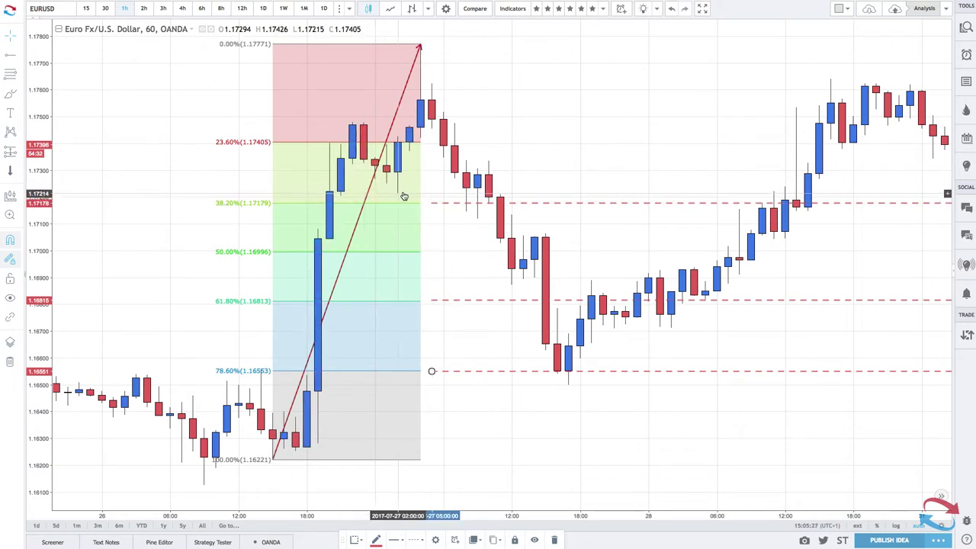
scroll(404, 195, left, 5)
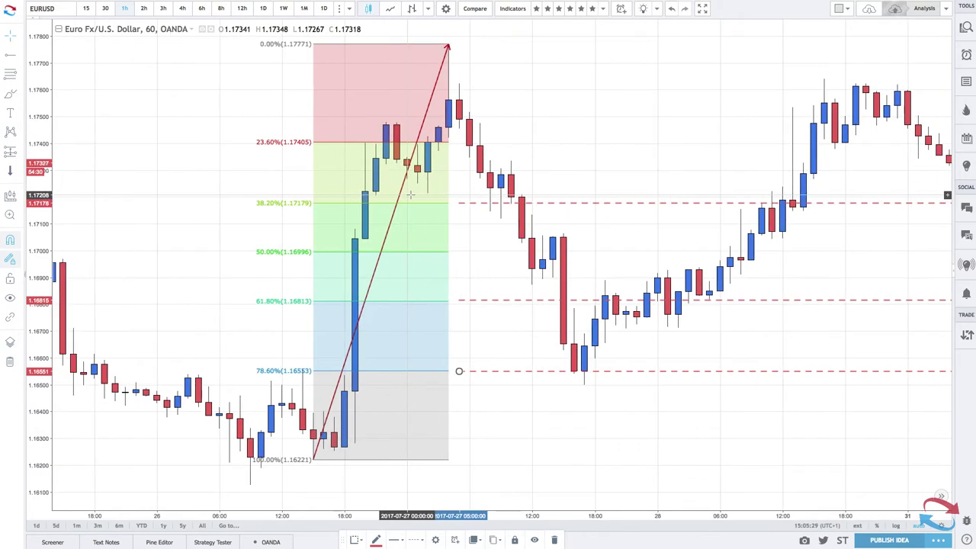
scroll(409, 195, down, 5)
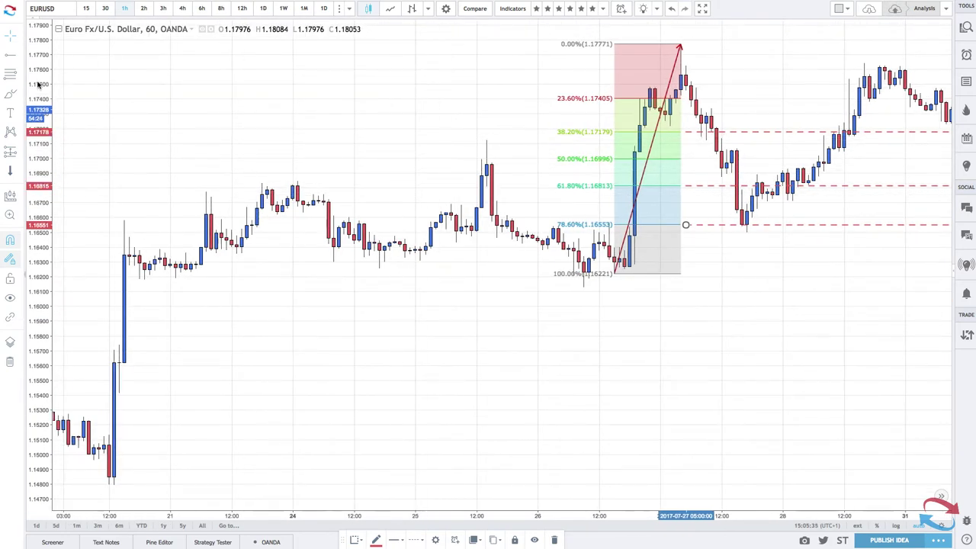
click(15, 74)
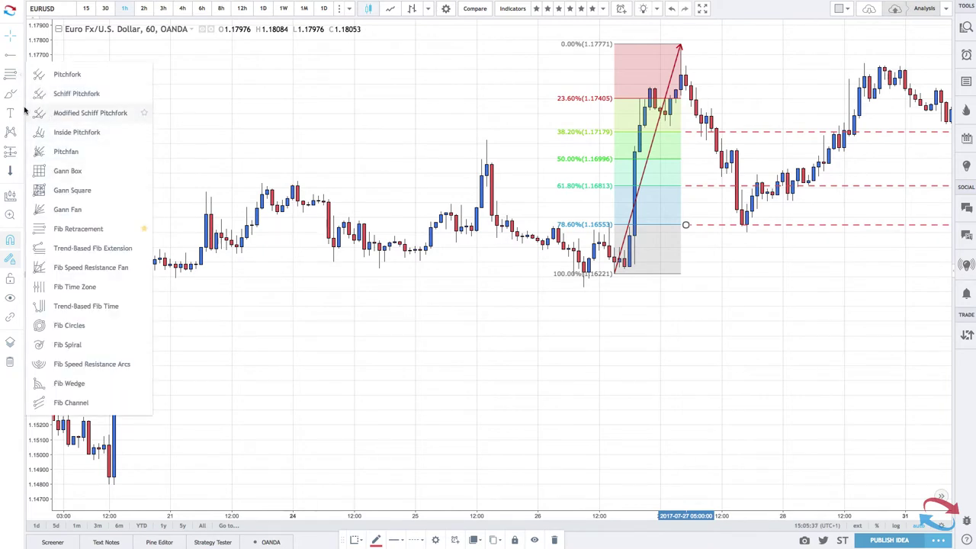
click(21, 102)
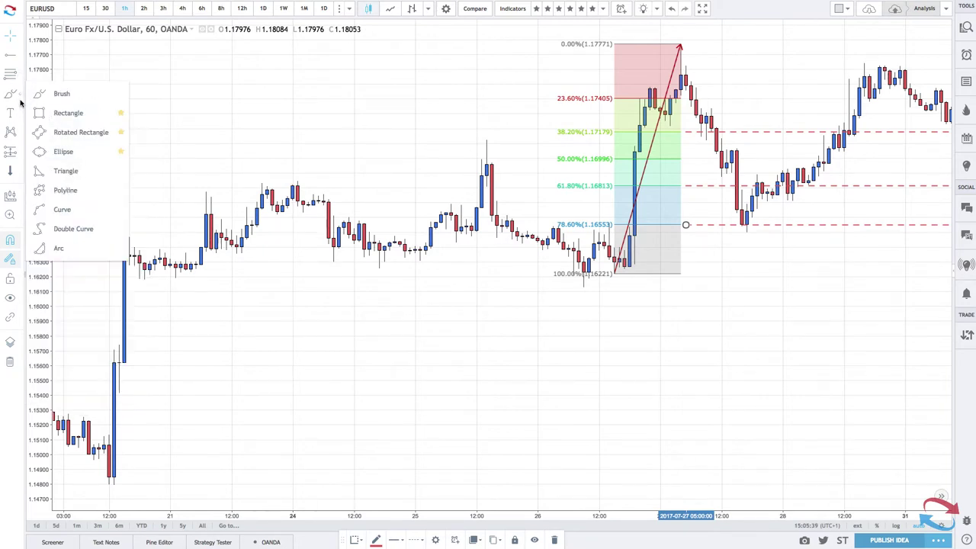
click(43, 113)
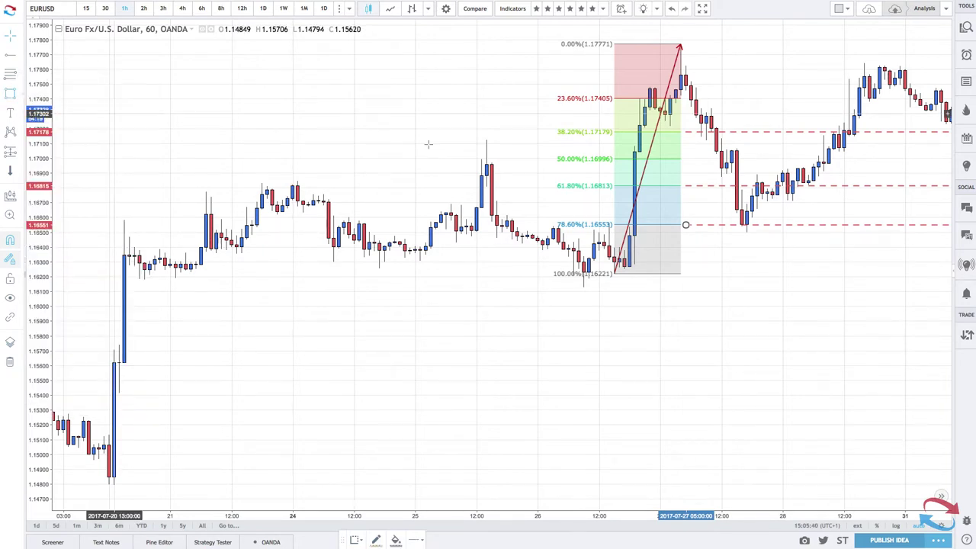
click(486, 140)
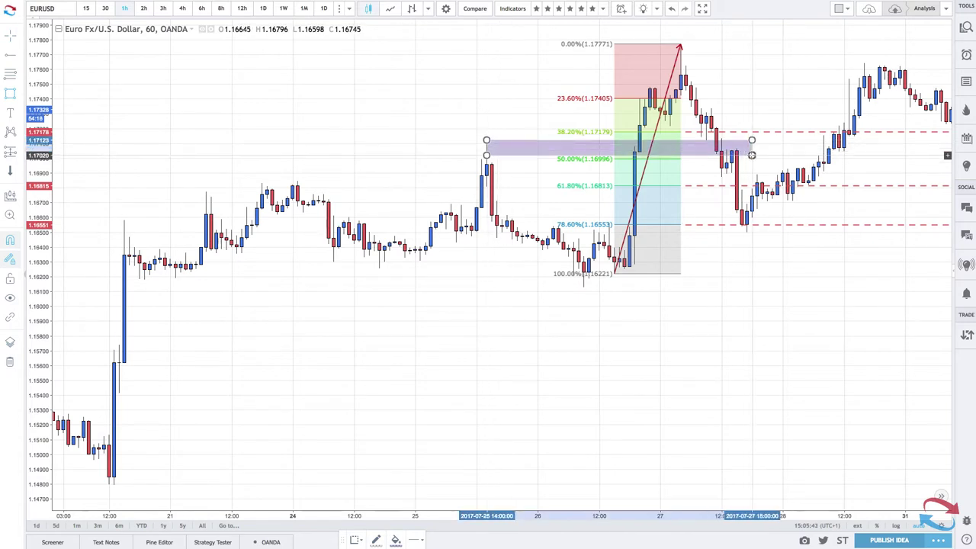
click(777, 175)
mouse_move(777, 175)
mouse_down()
mouse_move(788, 170)
mouse_move(789, 152)
mouse_move(787, 167)
mouse_up()
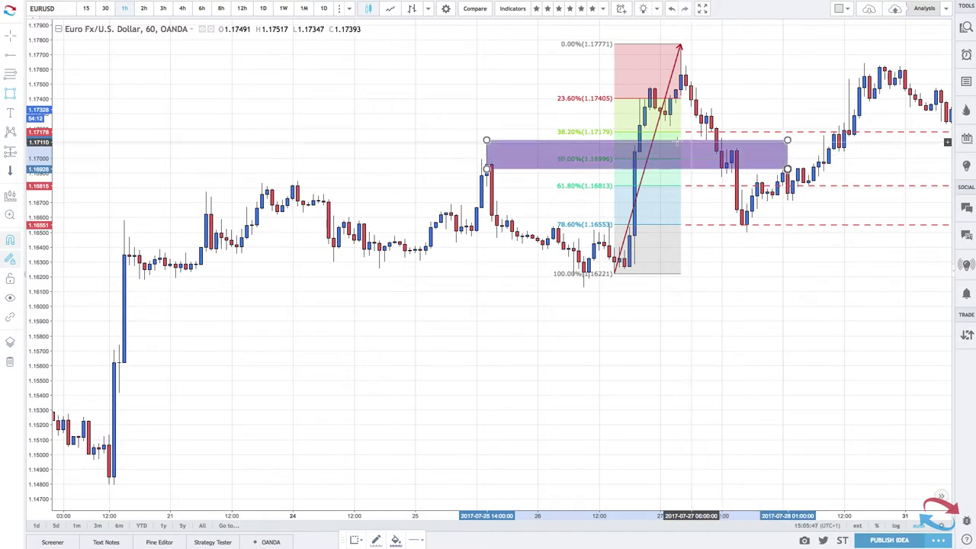
Draw a thin rectangle from 21 July 18:00 to 27 July 18:00 across the 61.80% level, spanning about 1.16831 to 1.16796.
scroll(659, 197, up, 3)
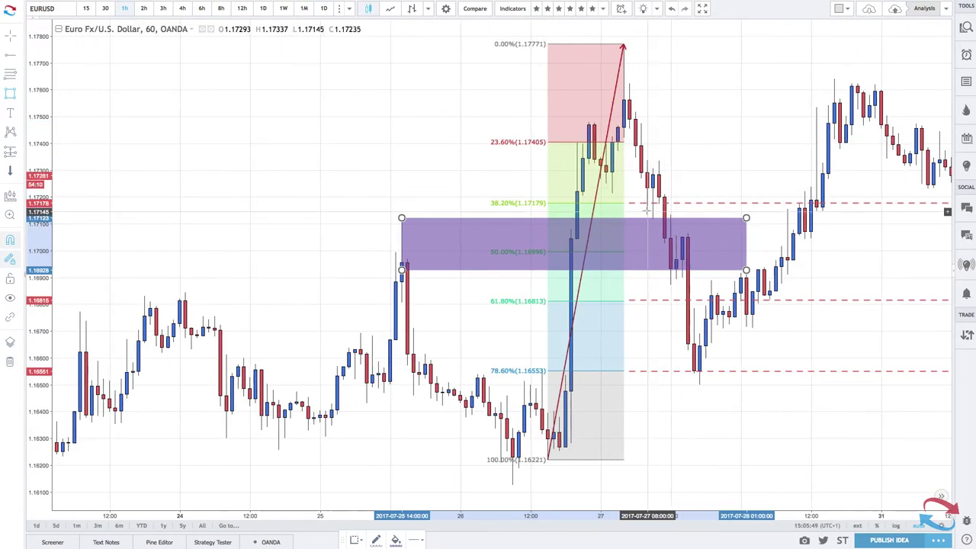
scroll(560, 225, up, 2)
click(559, 225)
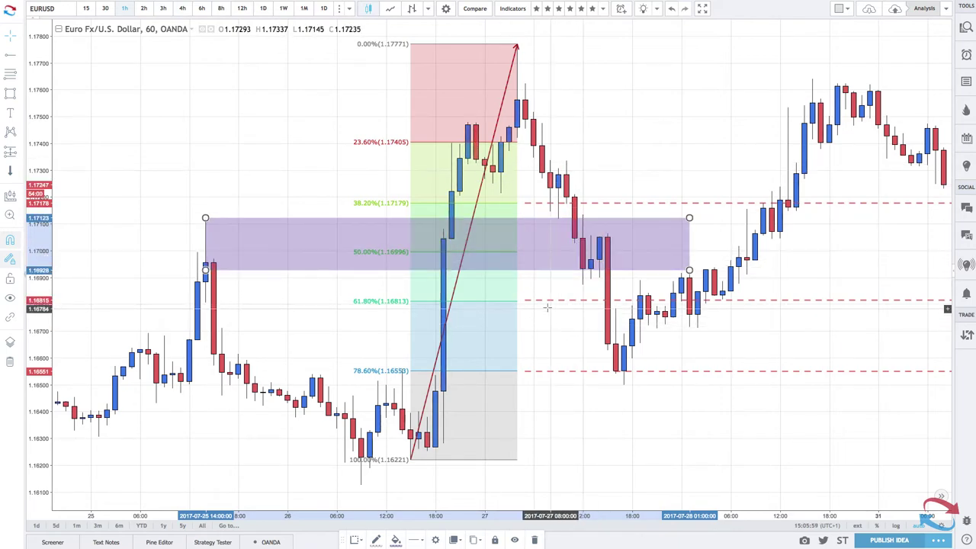
scroll(603, 311, down, 3)
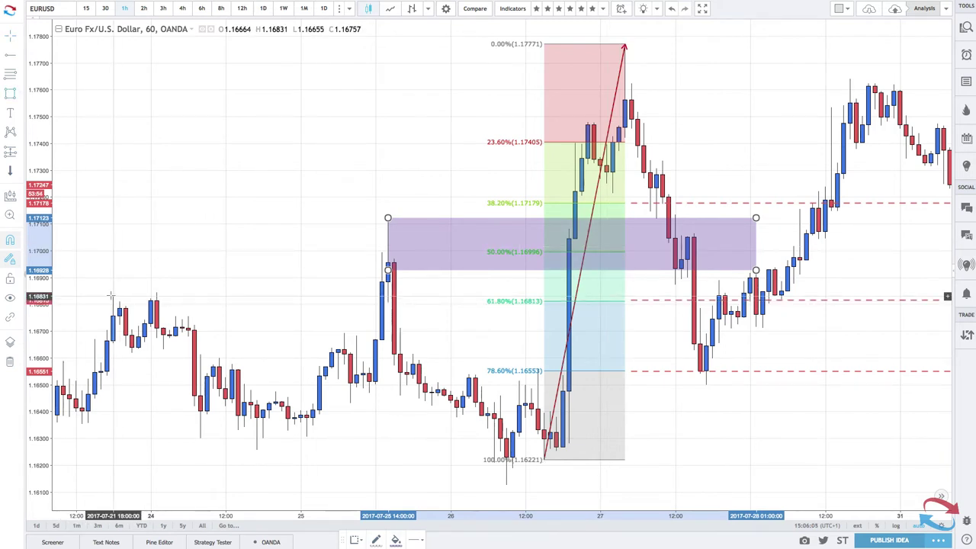
mouse_move(112, 296)
mouse_down()
mouse_move(418, 321)
mouse_move(701, 322)
mouse_move(706, 334)
mouse_move(720, 305)
mouse_up()
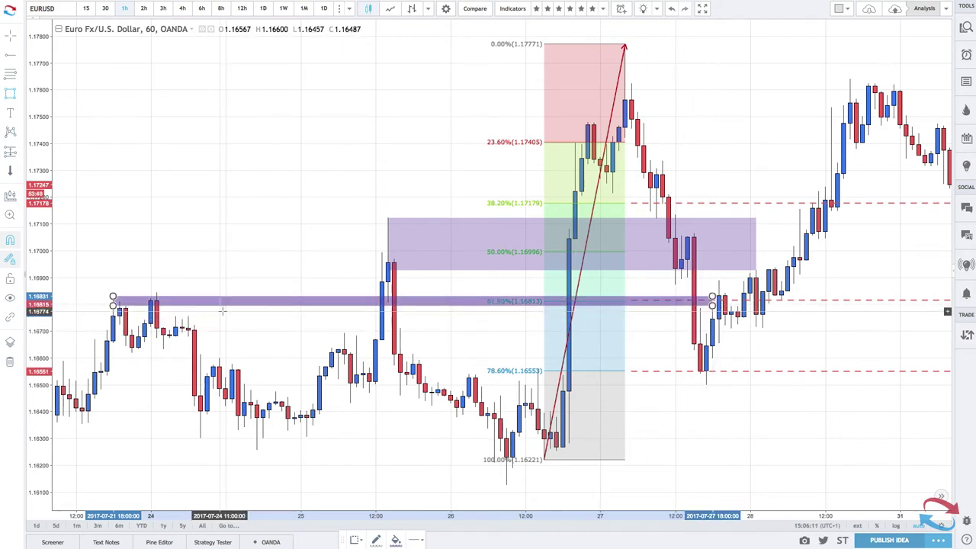
scroll(256, 301, down, 1)
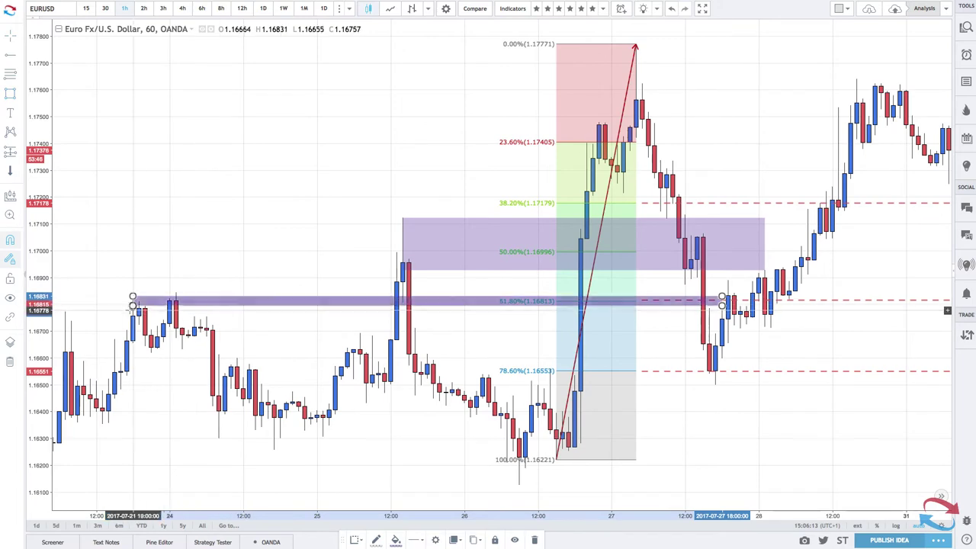
scroll(255, 301, down, 1)
scroll(252, 282, down, 2)
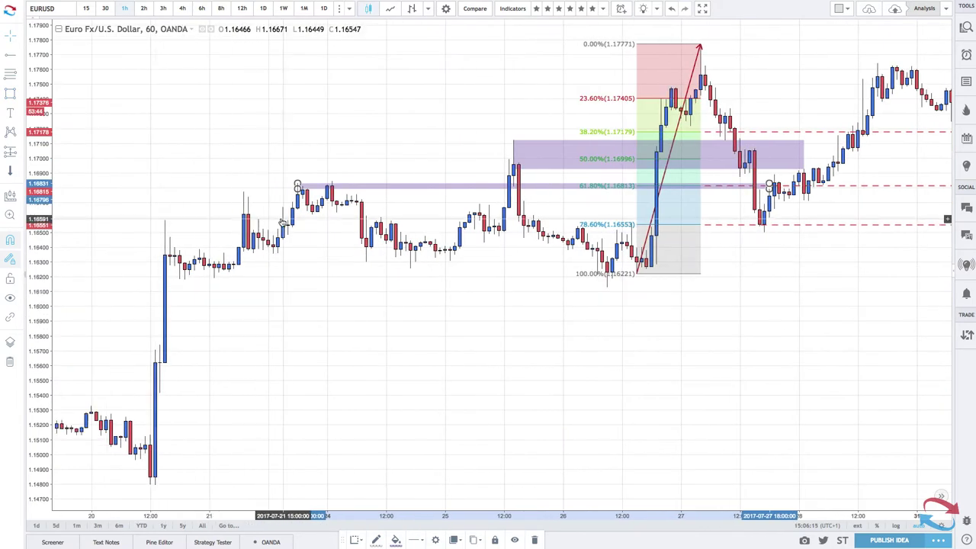
Extend the thin rectangle across the 61.80% level back to 21 July 07:00 and lower its bottom edge to 1.16773.
drag(297, 187, 244, 186)
scroll(378, 239, up, 2)
scroll(378, 238, up, 1)
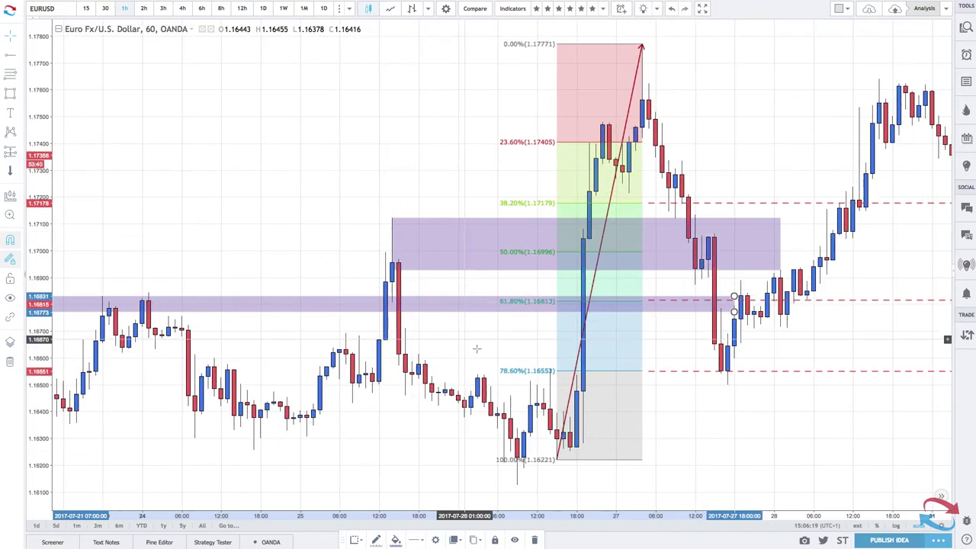
scroll(475, 344, down, 1)
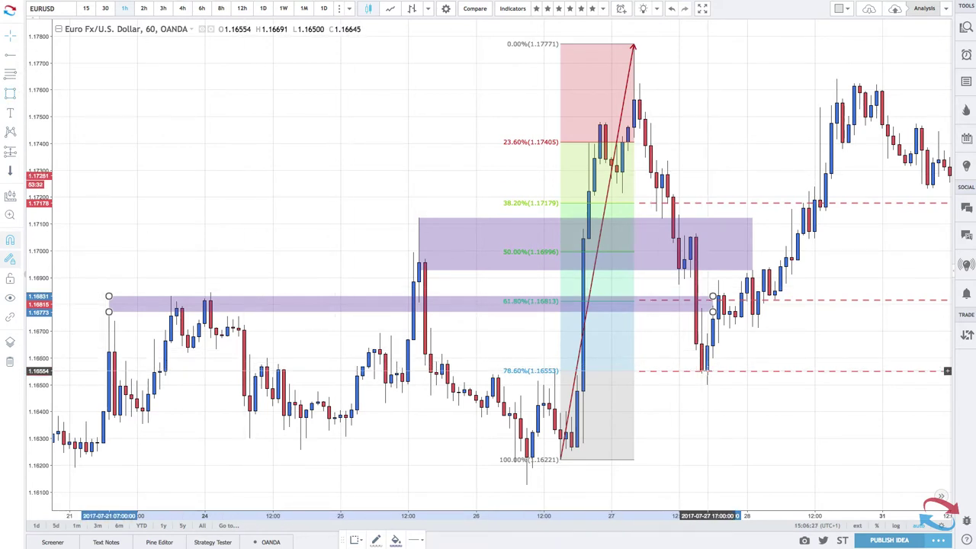
Draw a thin rectangle across the 78.60% level from 21 July 10:00 to 27 July 23:00, reaching down to about 1.16495.
click(704, 372)
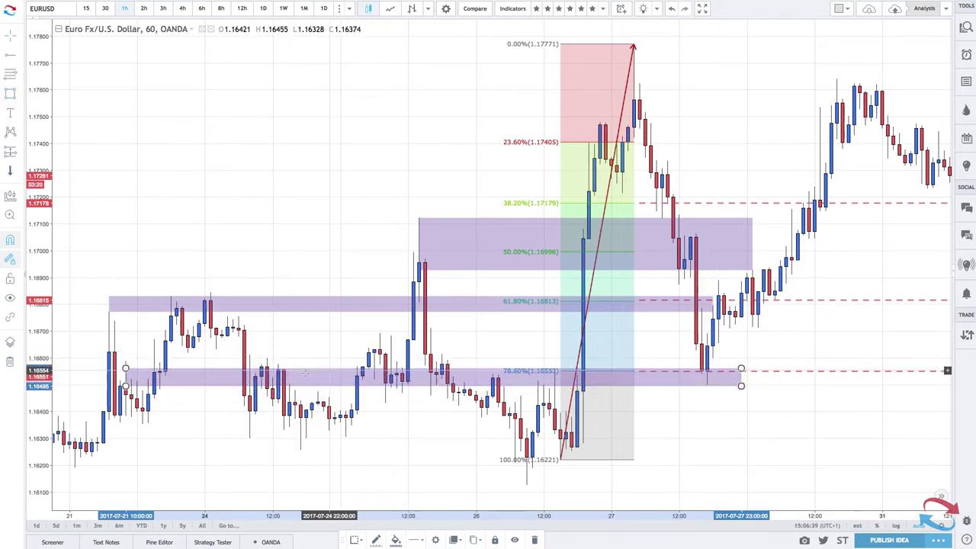
scroll(278, 333, up, 2)
scroll(277, 334, up, 1)
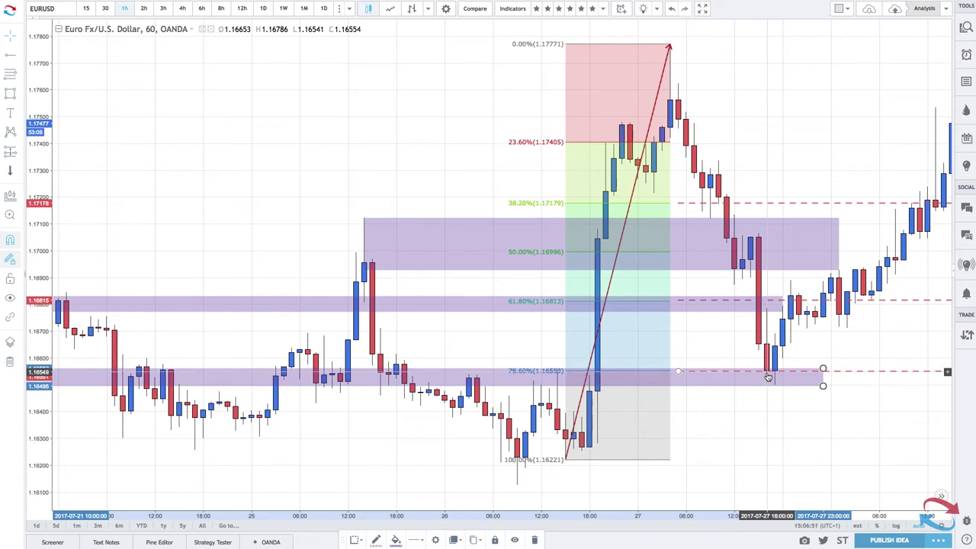
Delete the three purple structure rectangles around the 50.00%, 61.80% and 78.60% retracement levels.
scroll(772, 377, down, 3)
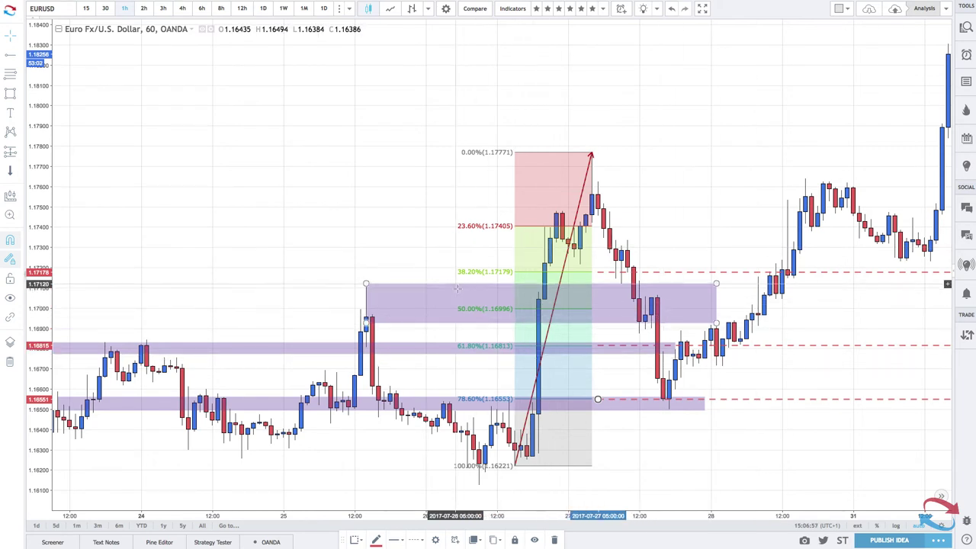
click(422, 288)
key(Delete)
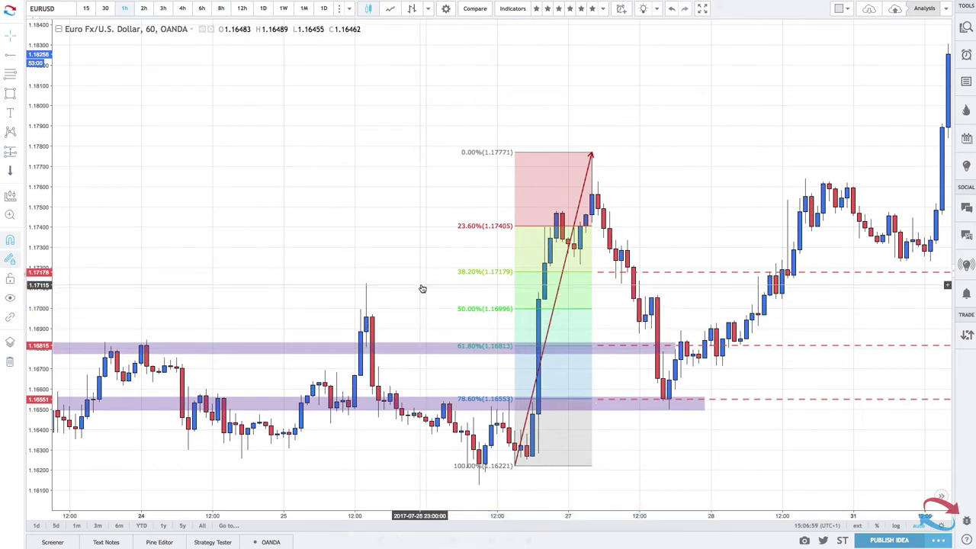
click(417, 346)
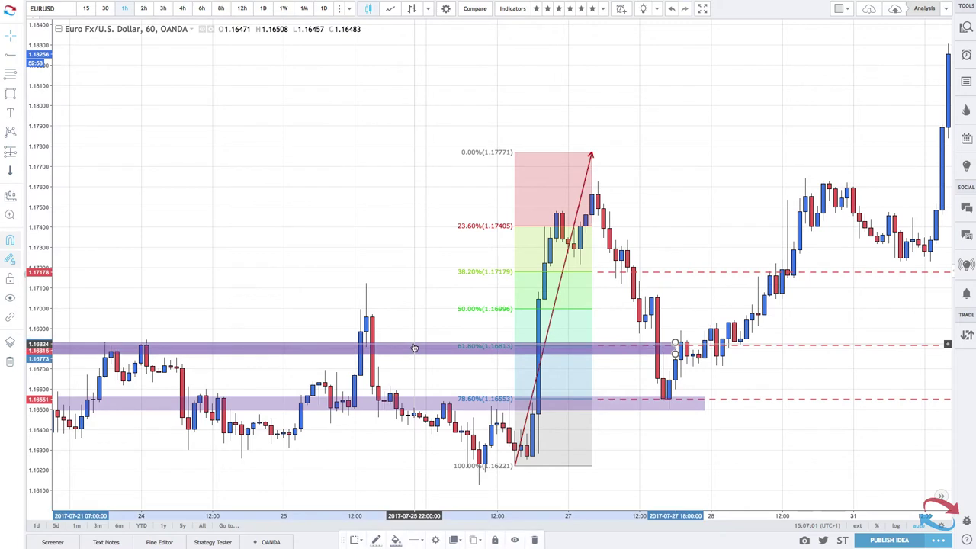
key(Delete)
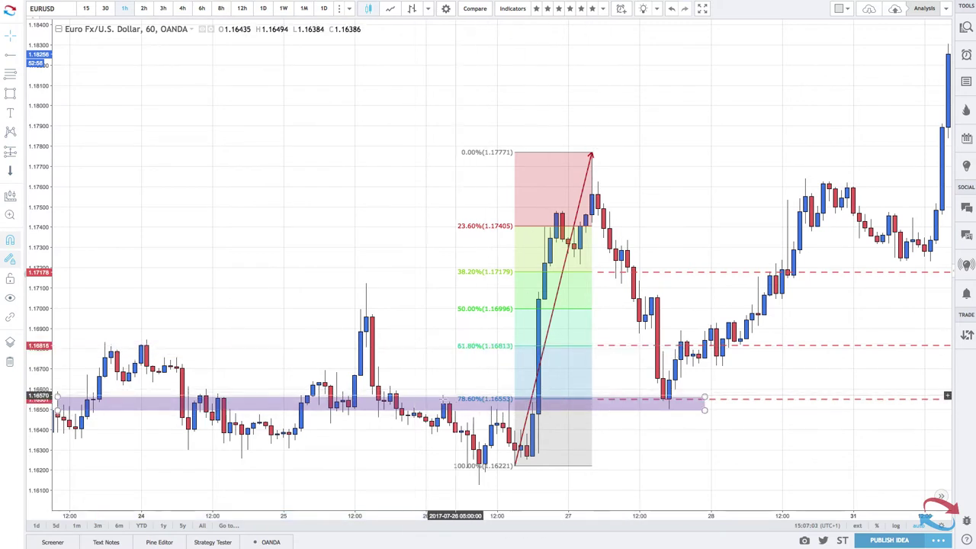
click(417, 399)
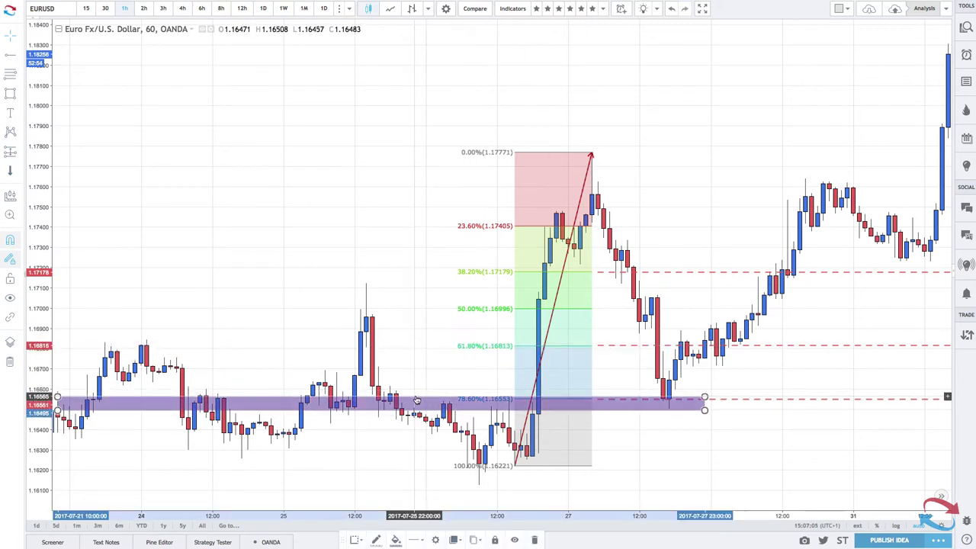
key(Delete)
Examine how price pulls back to the marked retracement levels after 27 July and how it continues into August.
scroll(566, 368, up, 3)
scroll(566, 368, up, 1)
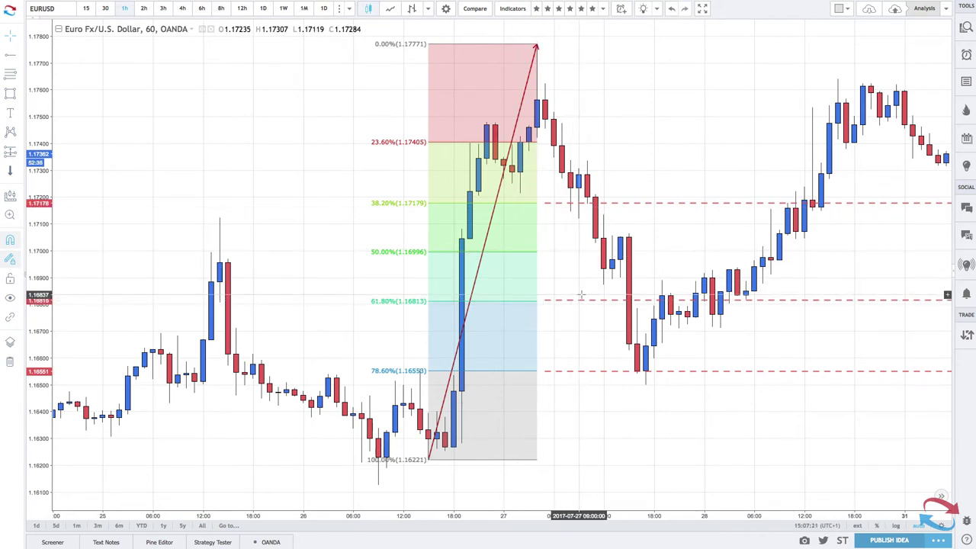
scroll(581, 294, right, 3)
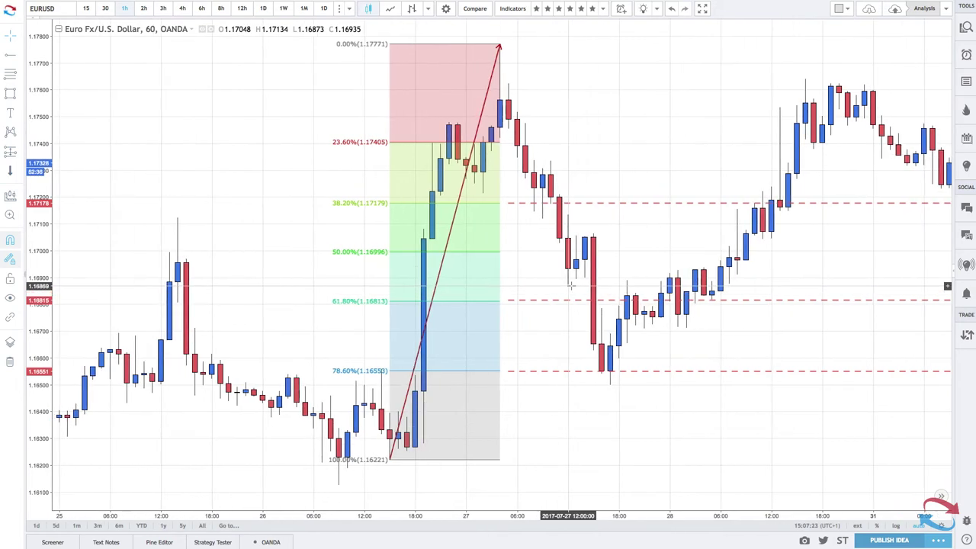
right_click(570, 287)
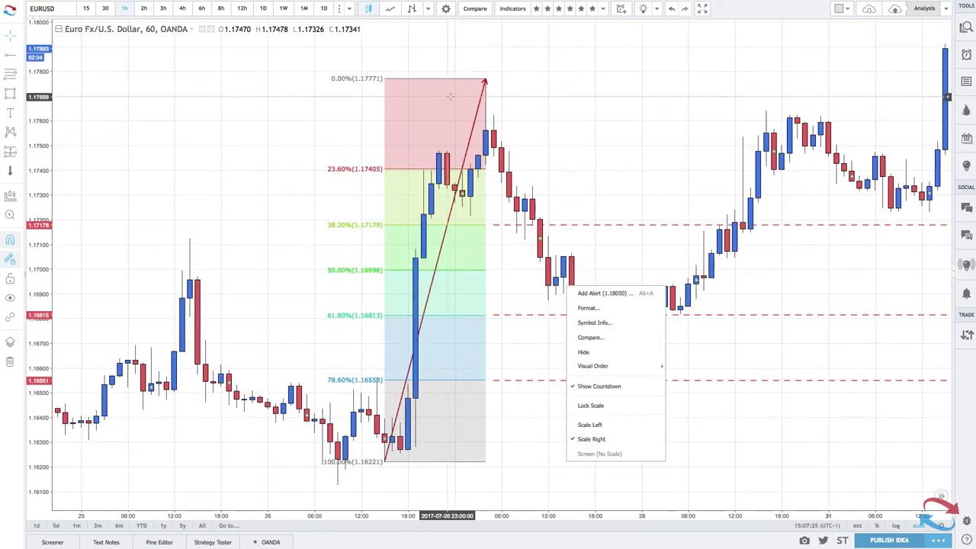
click(517, 383)
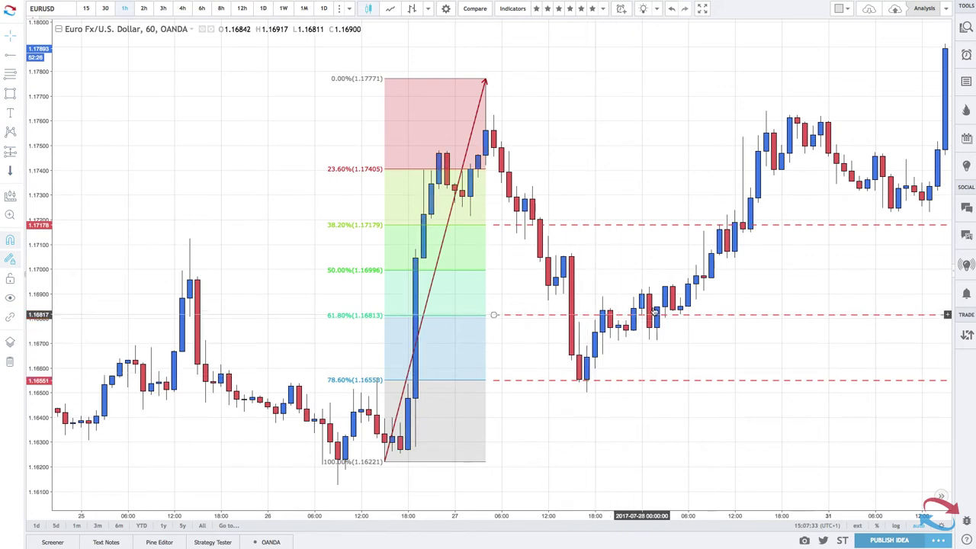
scroll(804, 131, right, 5)
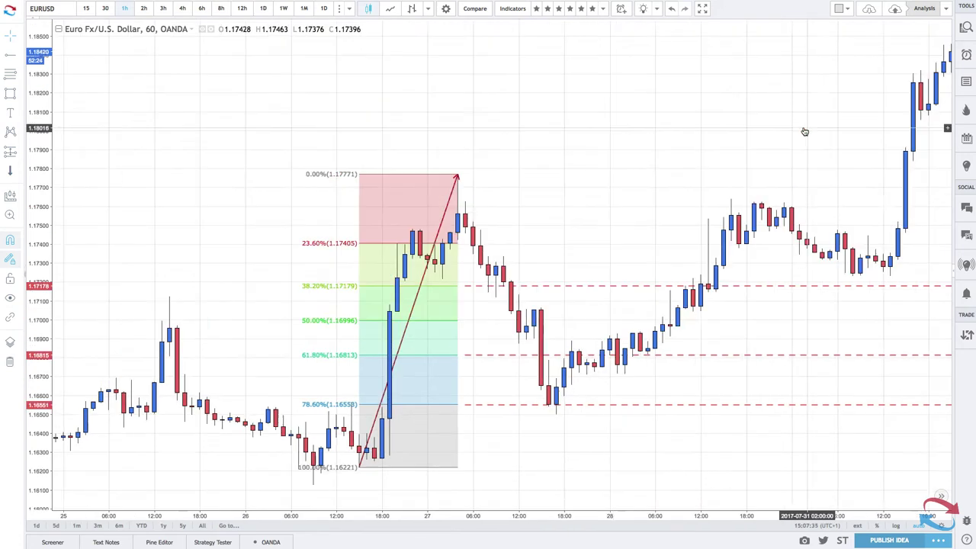
scroll(805, 131, down, 3)
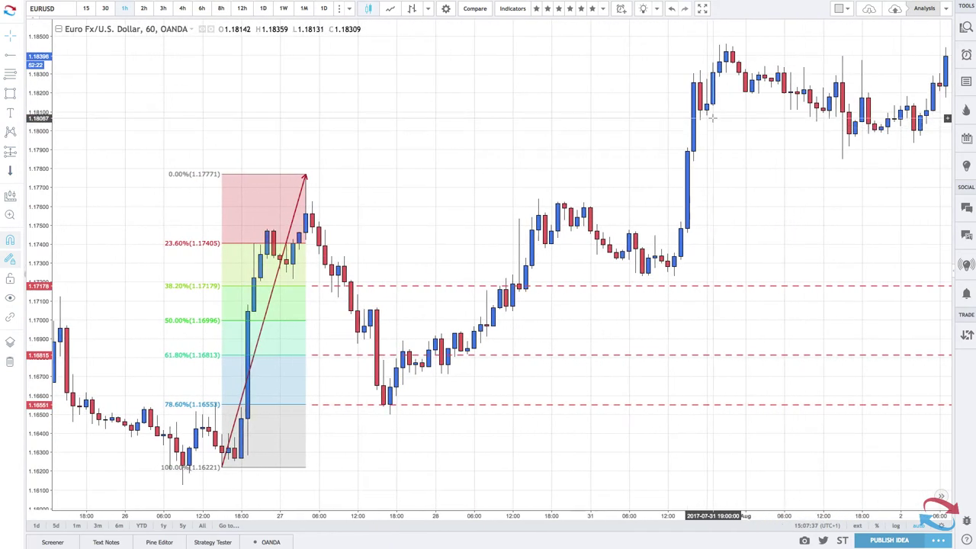
scroll(620, 228, down, 1)
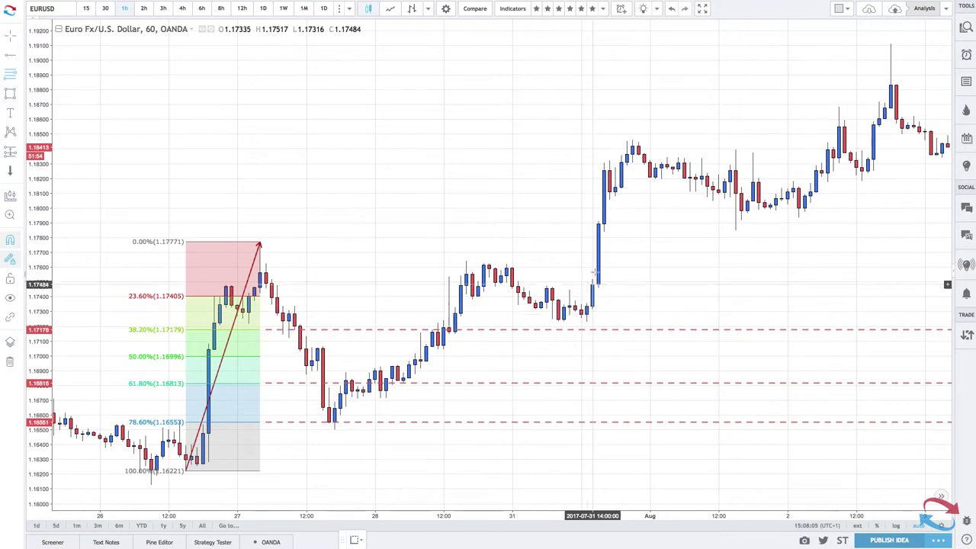
Draw a Fib Retracement from the 31 July 08:00 swing low at 1.17231 to the 31 July 21:00 swing high at 1.18459.
scroll(584, 325, right, 5)
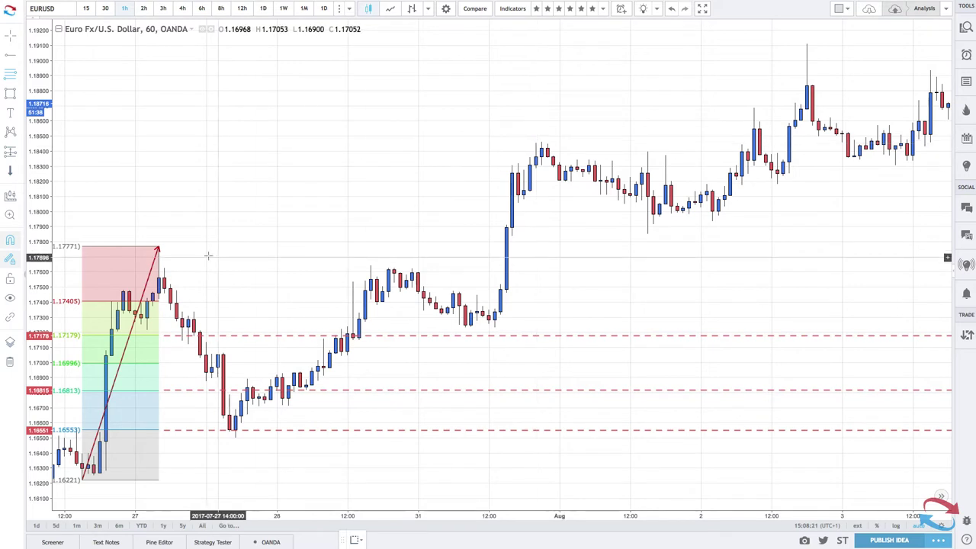
click(466, 328)
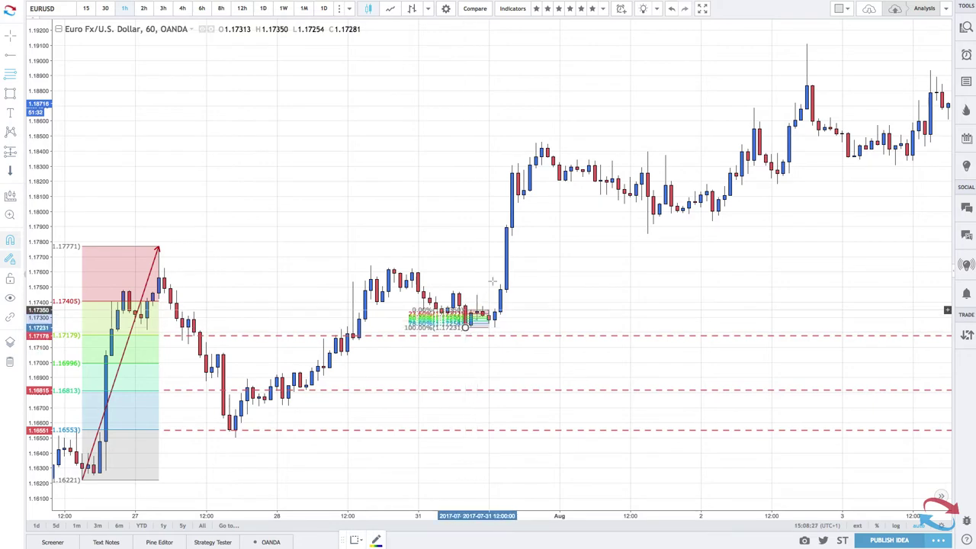
click(542, 142)
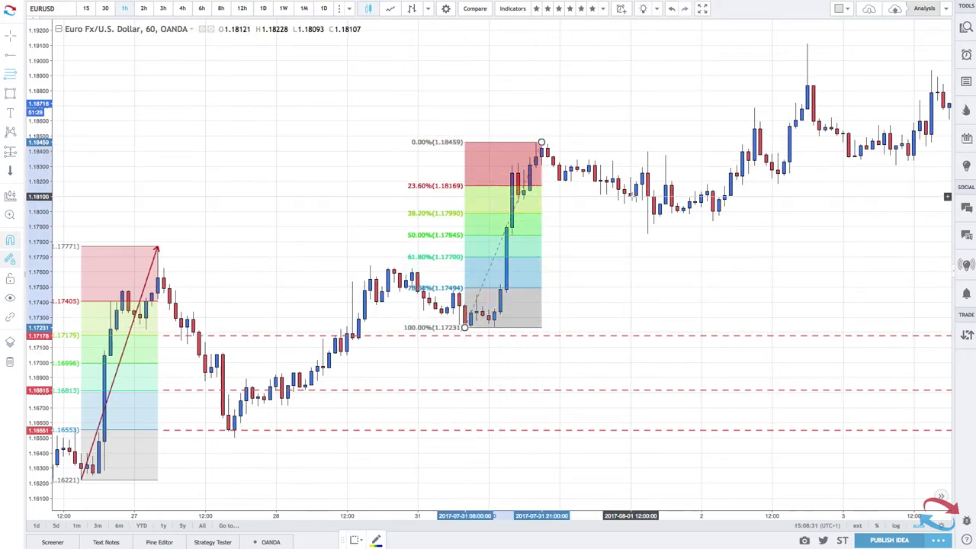
Place horizontal rays at the second retracement's 23.60%, 38.20%, 61.80% and 78.60% levels, starting at the candle of 31 July 22:00.
scroll(517, 212, up, 3)
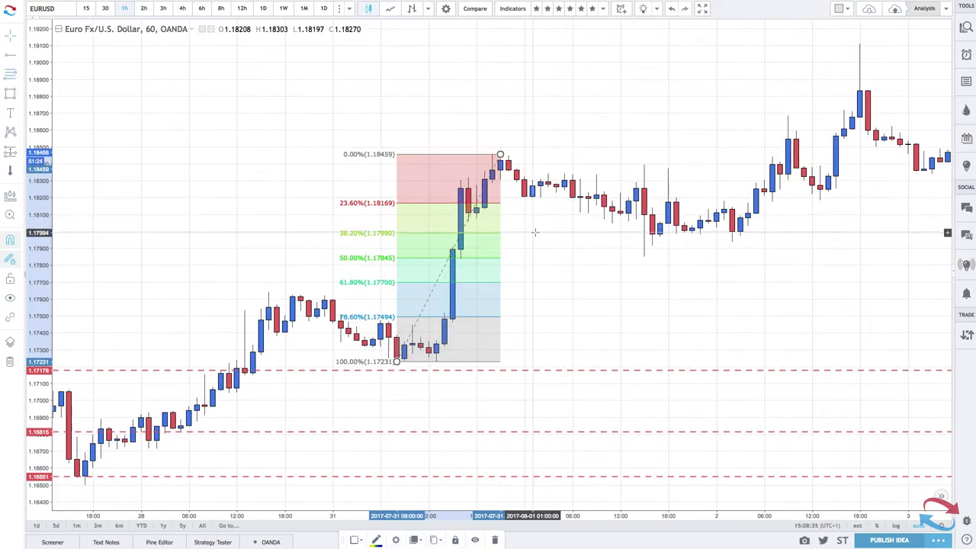
click(12, 56)
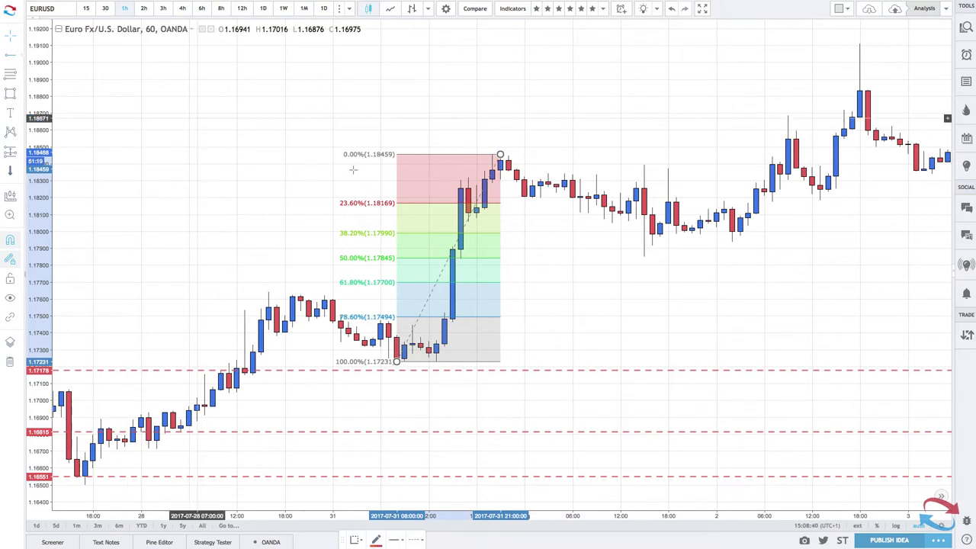
click(506, 204)
click(508, 234)
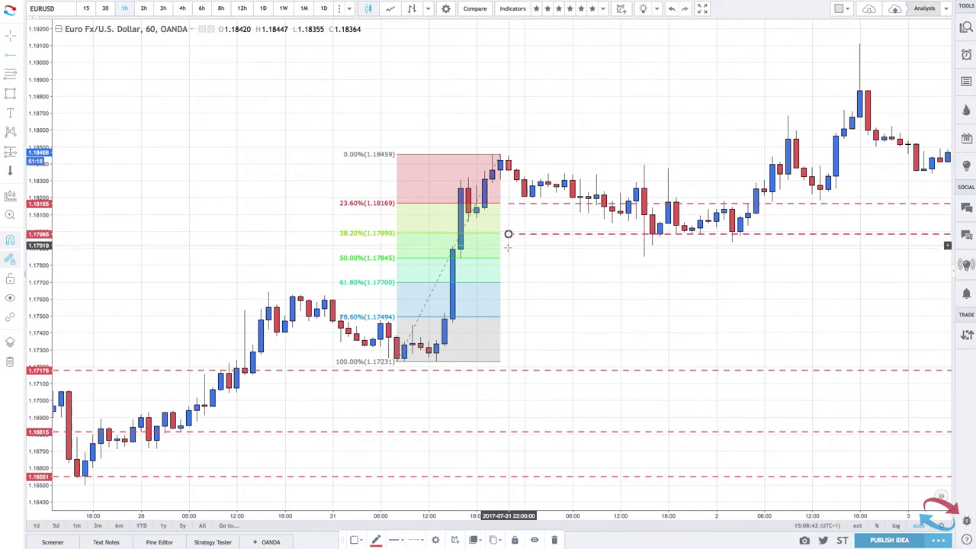
click(508, 283)
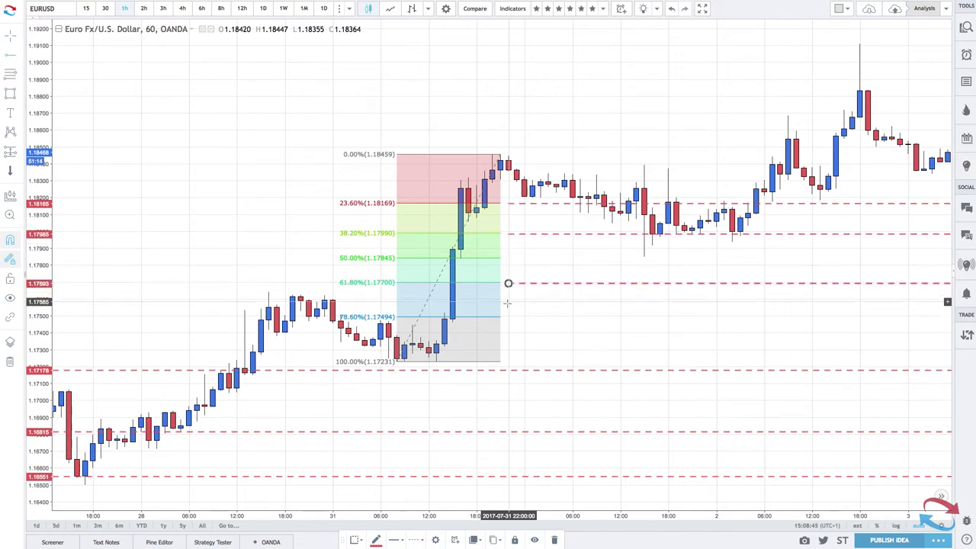
click(508, 316)
drag(607, 293, 503, 264)
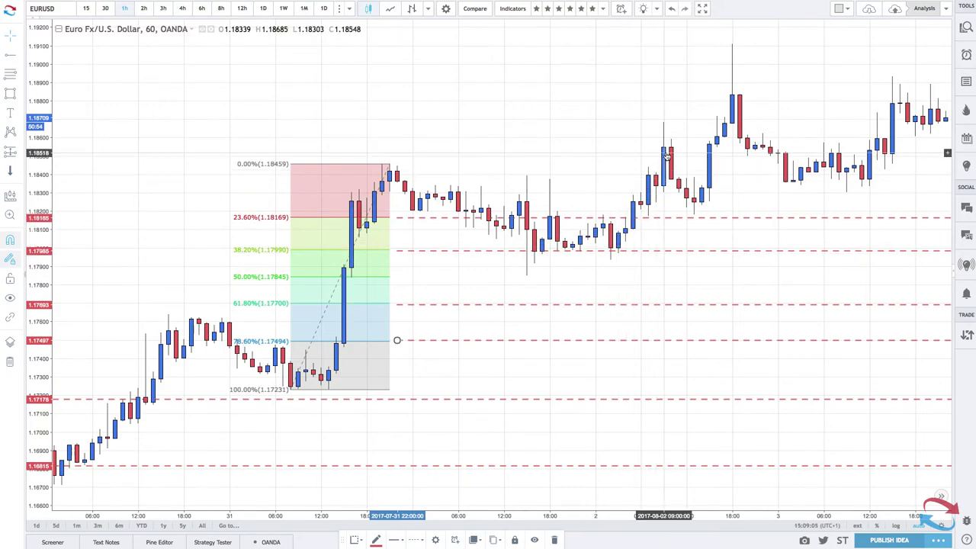
Draw a rectangle from the 27 July 04:00 swing high to 2 August 17:00, spanning prices from 1.17771 down to about 1.17628.
scroll(666, 156, down, 2)
scroll(666, 156, down, 4)
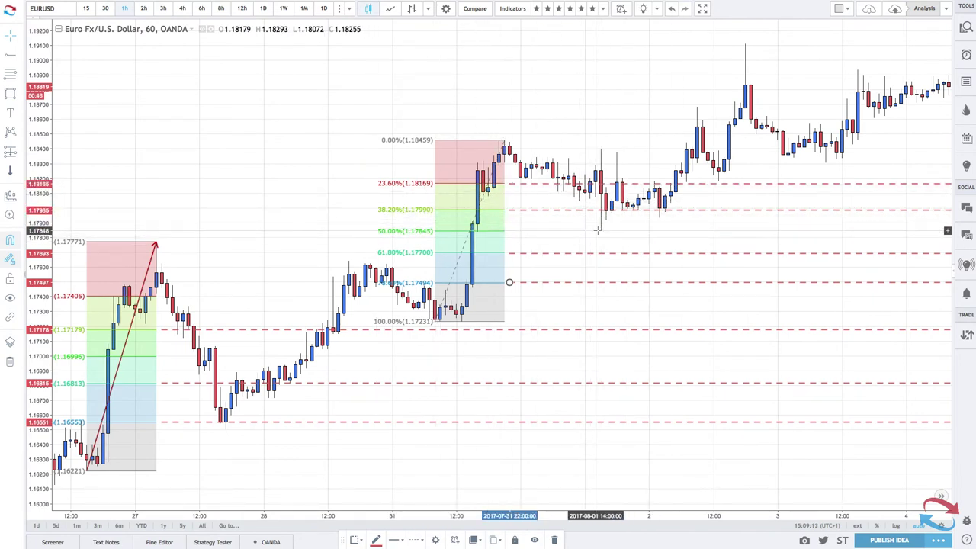
click(11, 91)
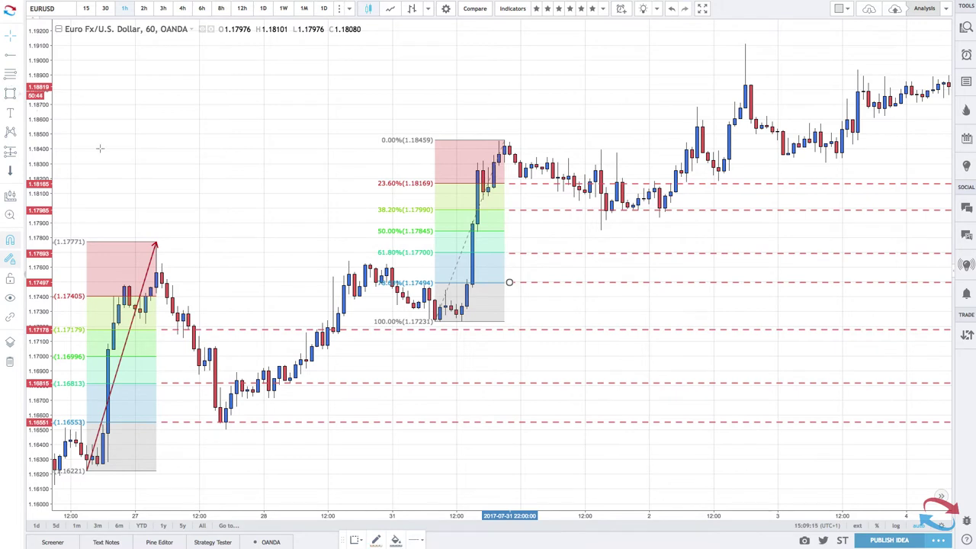
mouse_move(156, 242)
mouse_down()
mouse_move(558, 264)
mouse_move(740, 262)
mouse_up()
scroll(252, 258, down, 1)
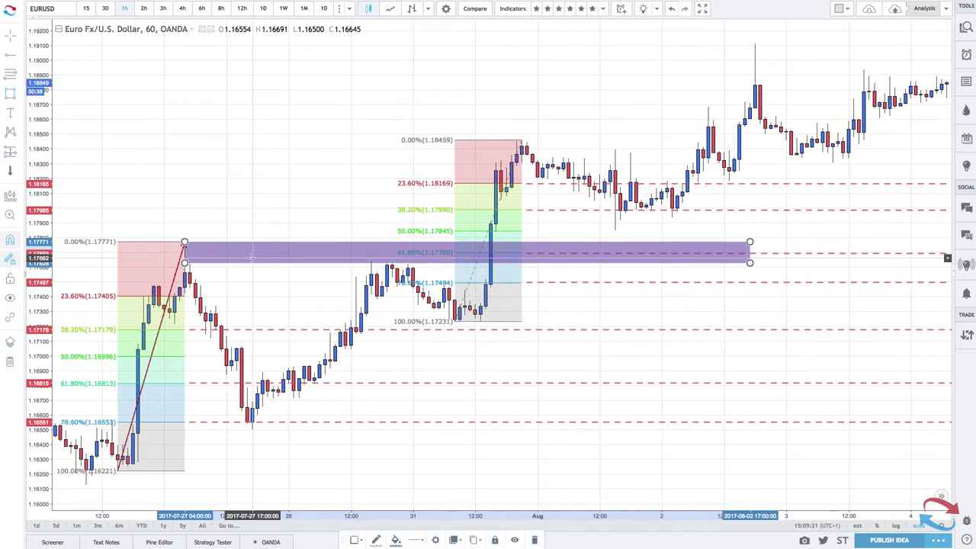
Examine how the structure zone lines up with the 61.80% level and how price reacts around the 38.20% level in early August.
scroll(251, 258, down, 1)
scroll(440, 250, up, 2)
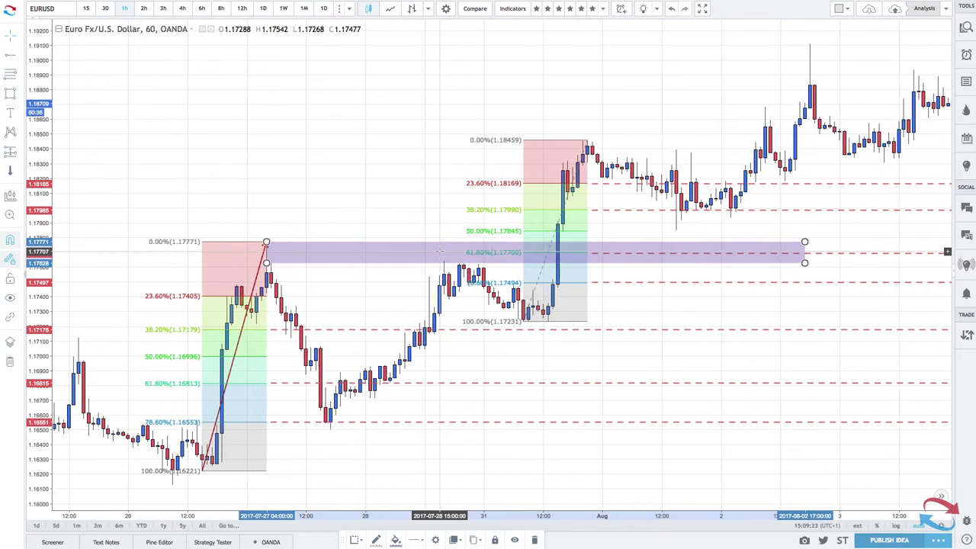
scroll(647, 224, up, 3)
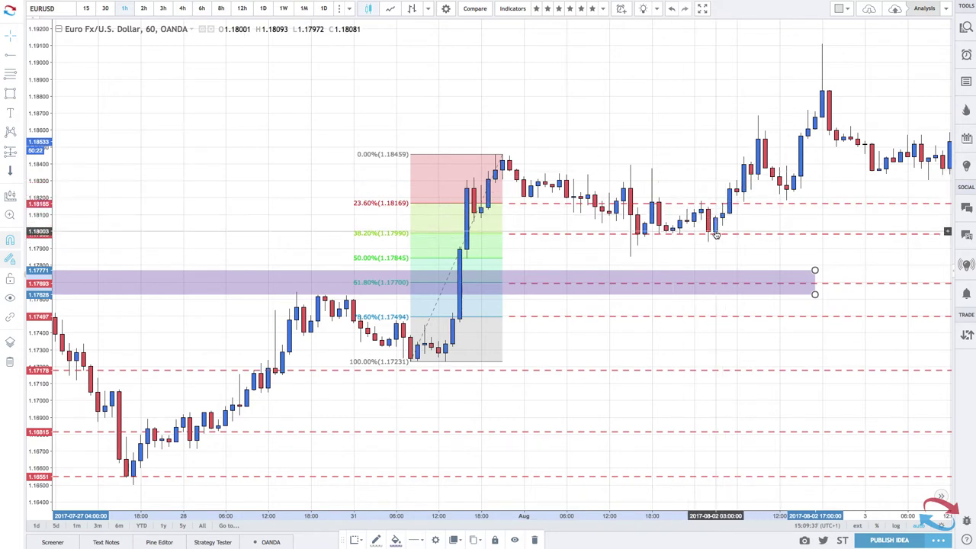
scroll(714, 226, right, 2)
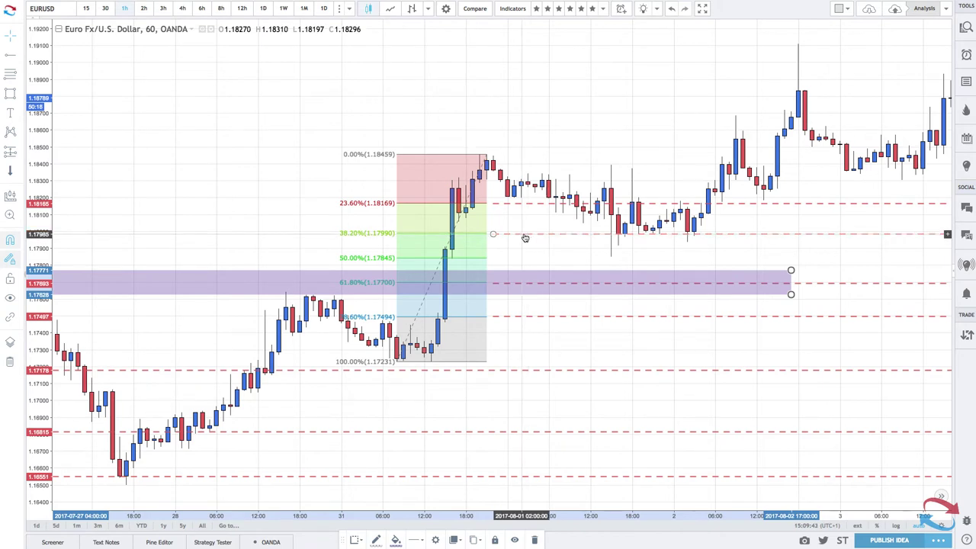
scroll(524, 238, down, 2)
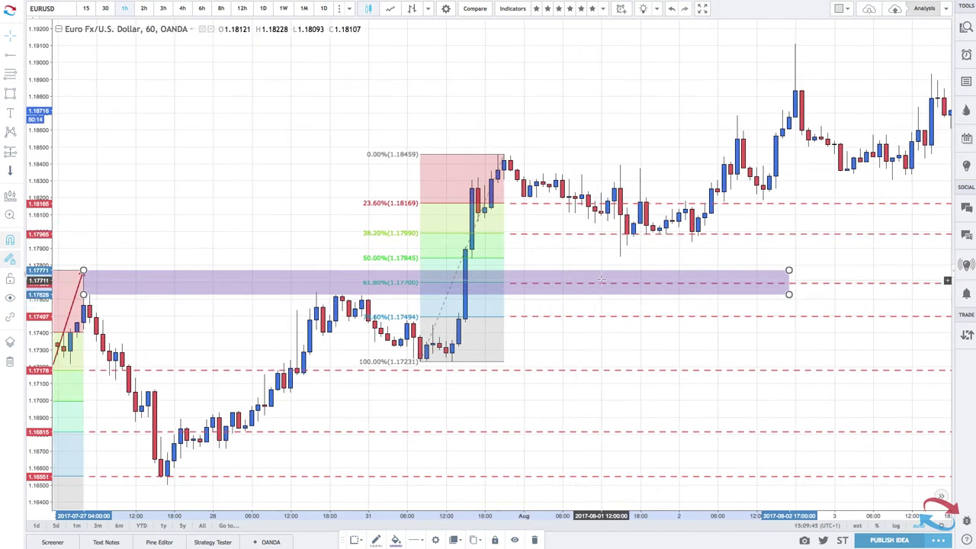
click(597, 273)
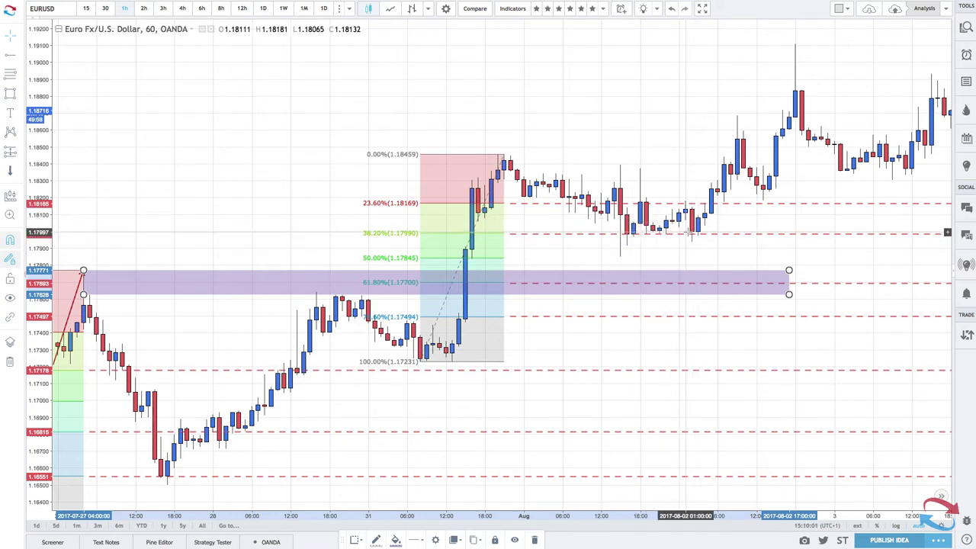
scroll(676, 229, up, 5)
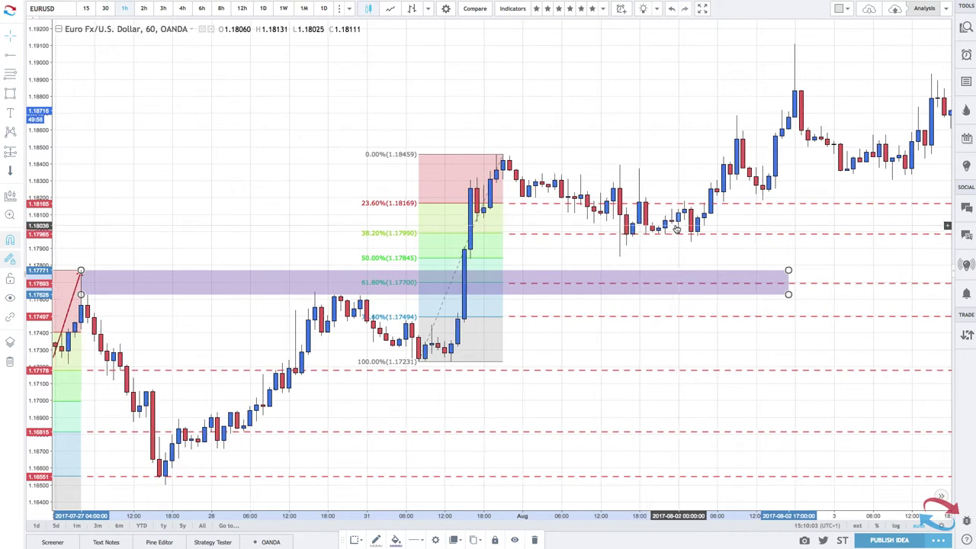
scroll(676, 229, up, 2)
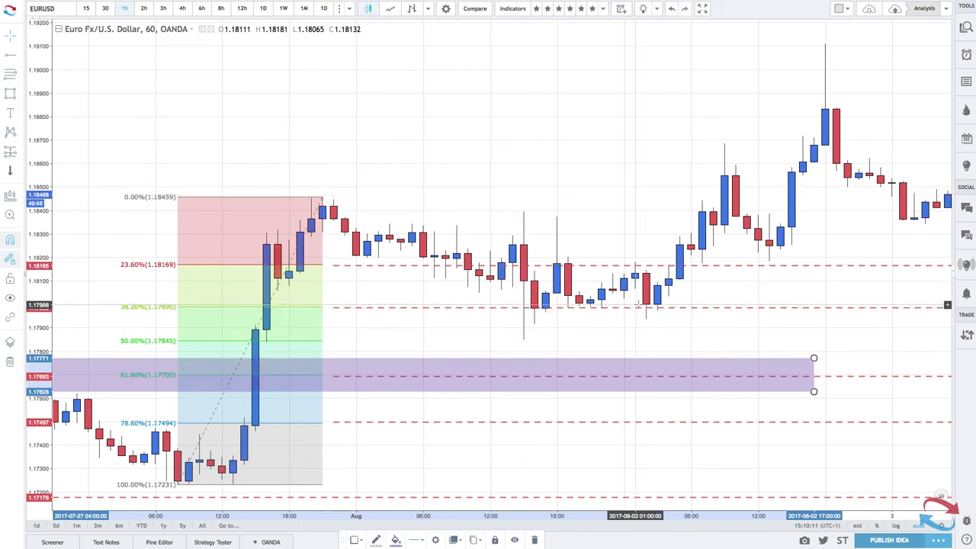
scroll(636, 305, down, 1)
scroll(637, 305, down, 3)
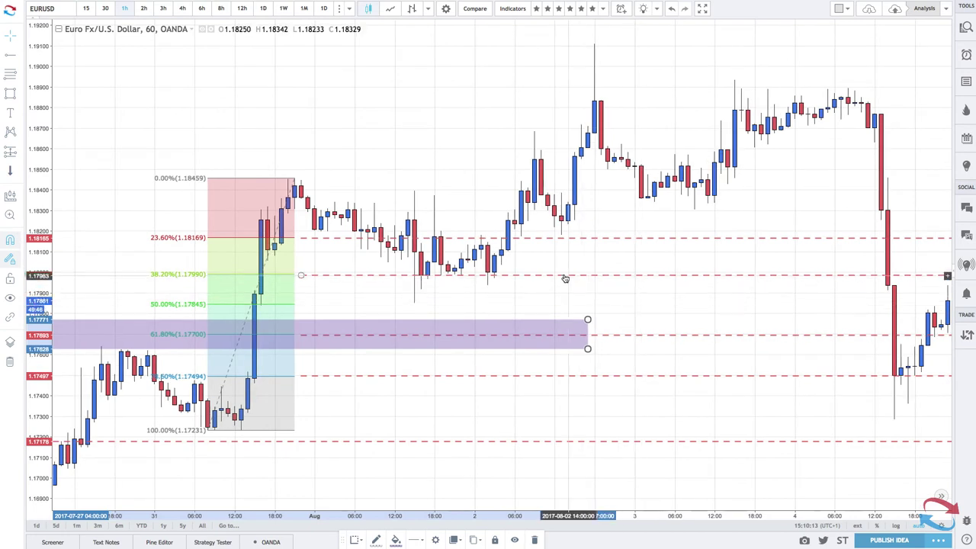
Draw a Fib Retracement from the 1 August 15:00 swing low at 1.17850 to the 2 August 09:00 swing high at 1.18685.
scroll(549, 272, up, 1)
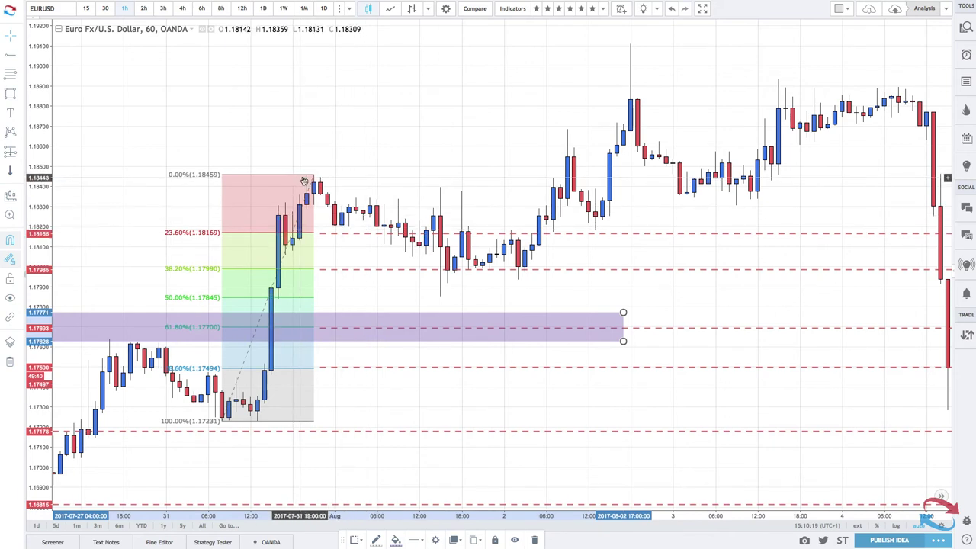
click(11, 74)
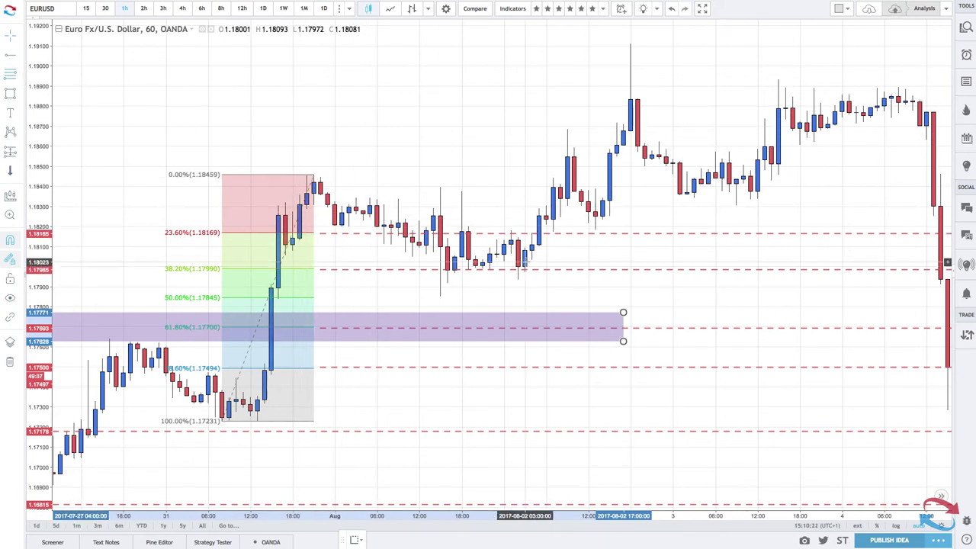
click(440, 297)
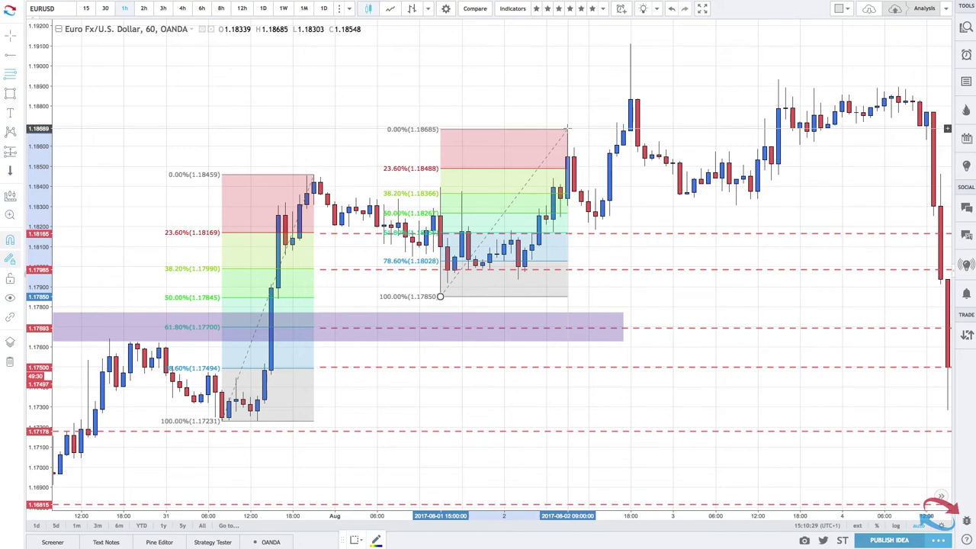
click(567, 130)
Place a horizontal ray near the third retracement's 61.80% level, at about 1.18176, starting at the candle of 2 August 10:00.
scroll(639, 145, up, 5)
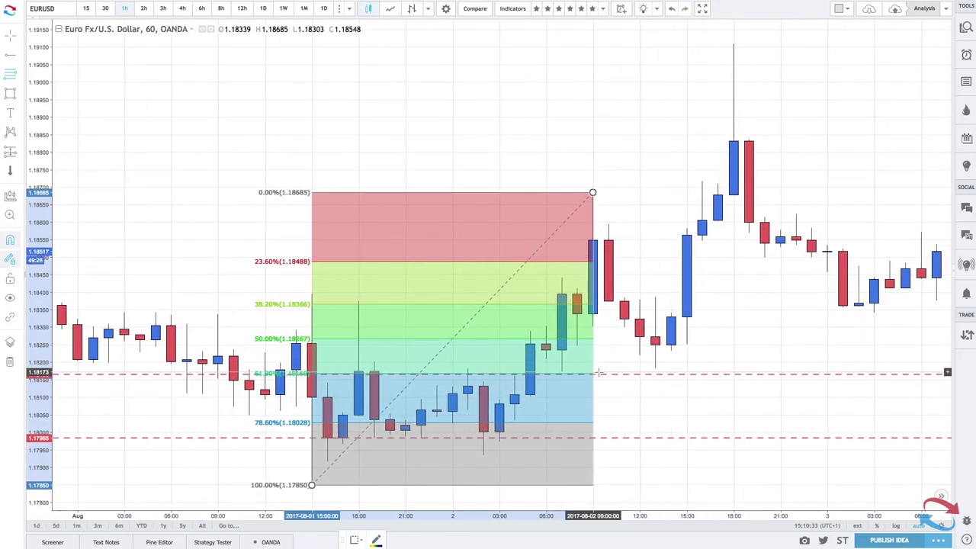
scroll(599, 372, up, 4)
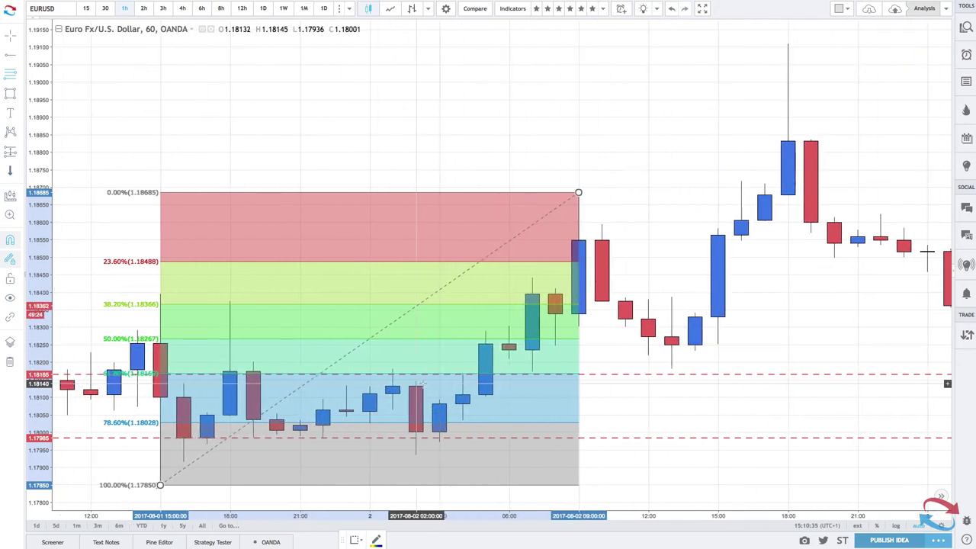
scroll(418, 384, left, 3)
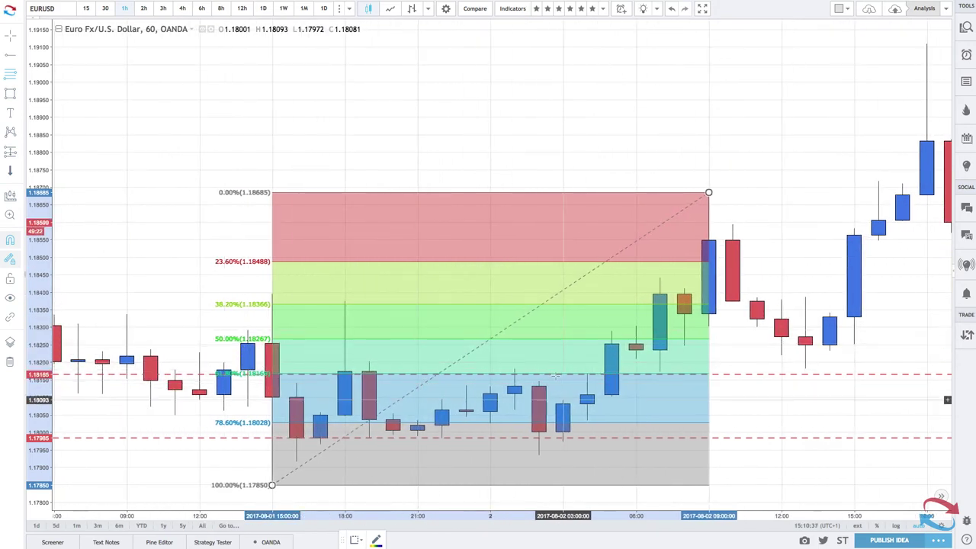
click(785, 373)
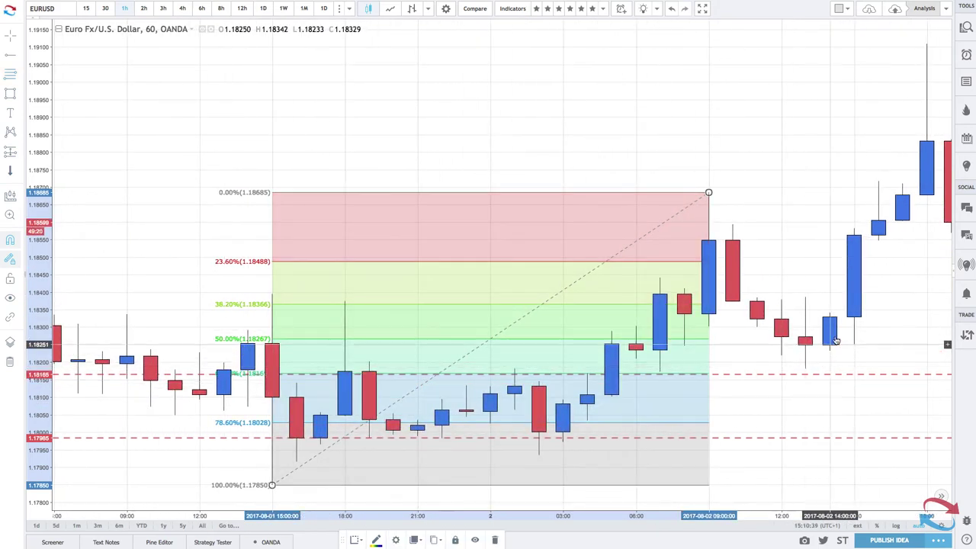
scroll(864, 297, right, 1)
scroll(865, 297, down, 2)
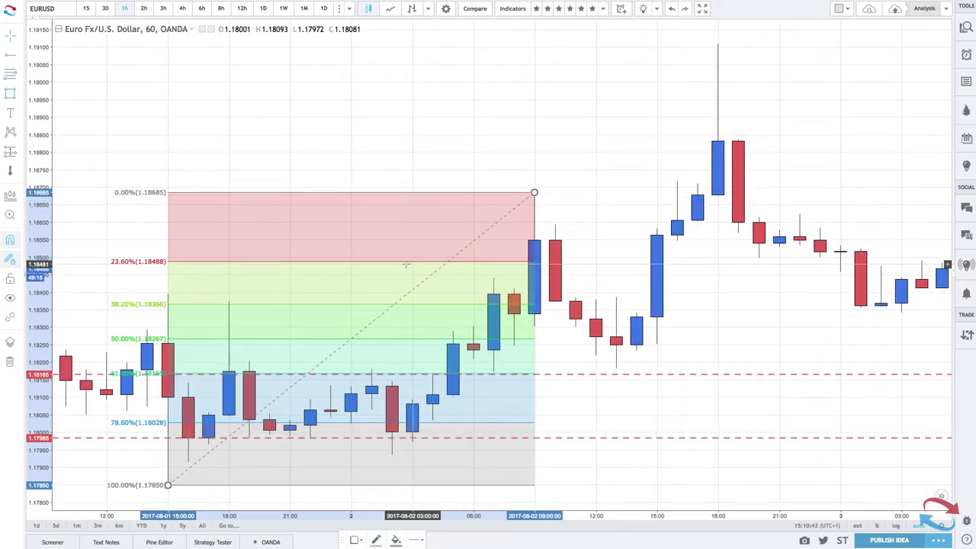
click(555, 370)
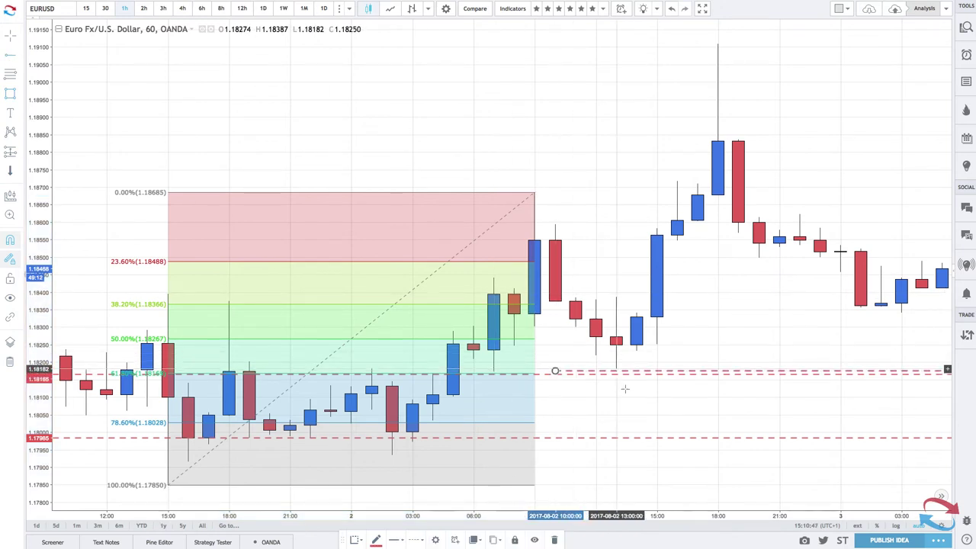
Draw a Fib Retracement from the 2 August 13:00 swing low at 1.18182 to the 2 August 18:00 swing high at 1.19109.
scroll(619, 386, down, 2)
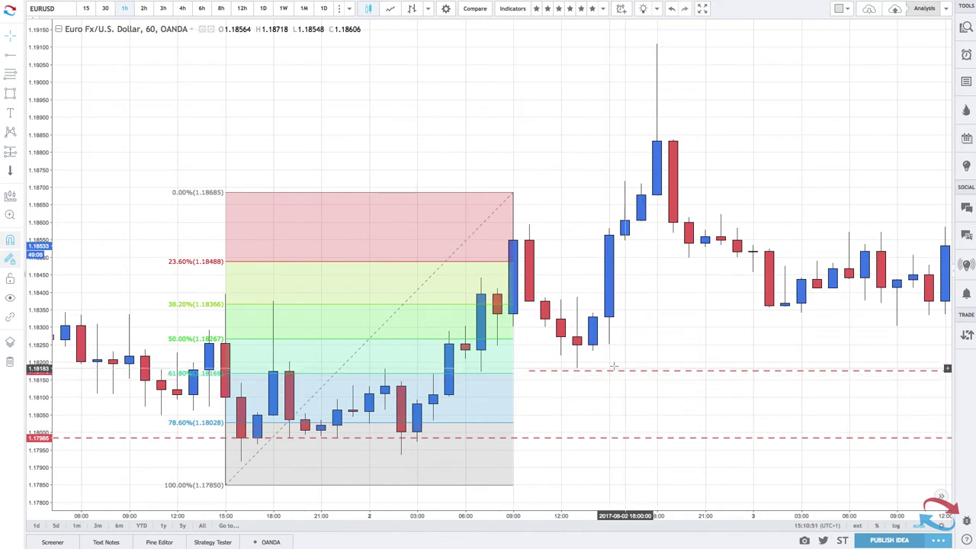
scroll(236, 369, up, 2)
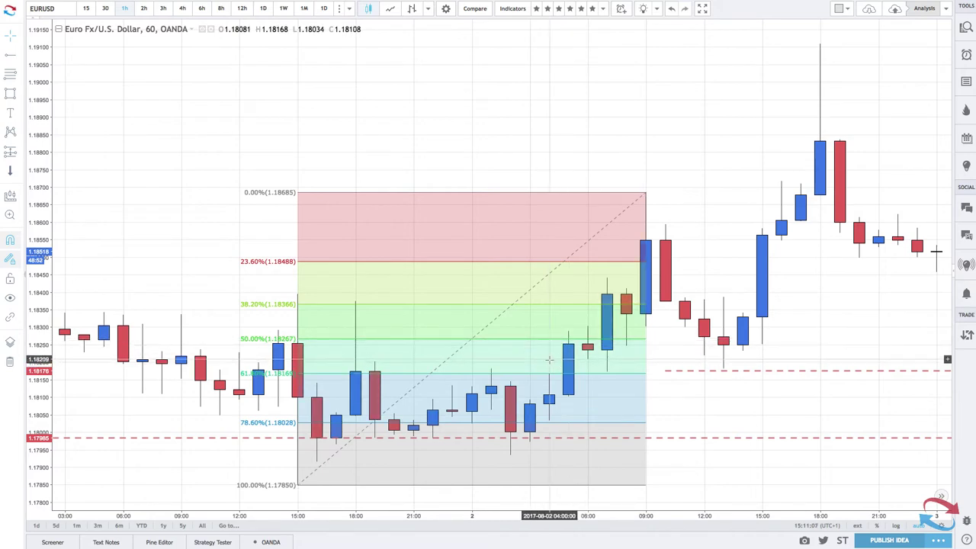
scroll(673, 366, down, 3)
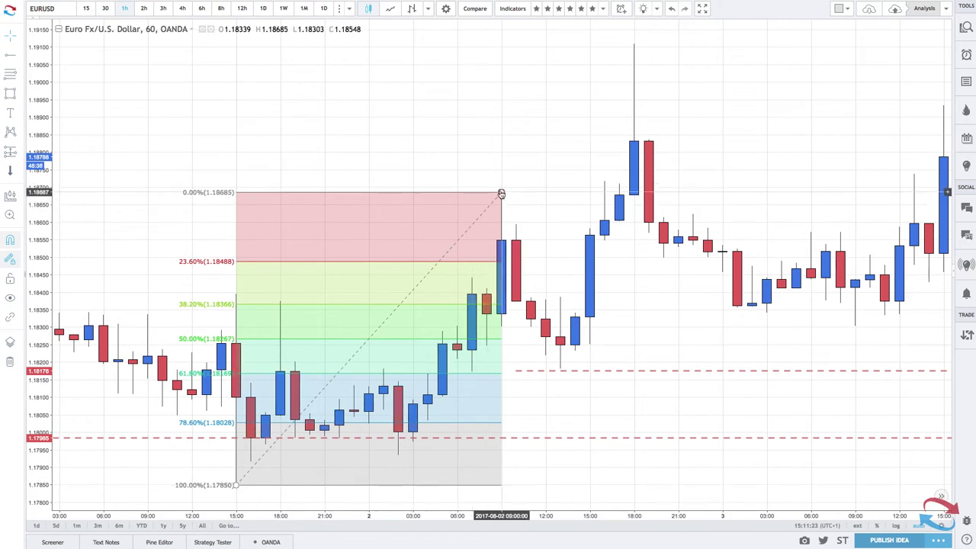
scroll(542, 276, down, 2)
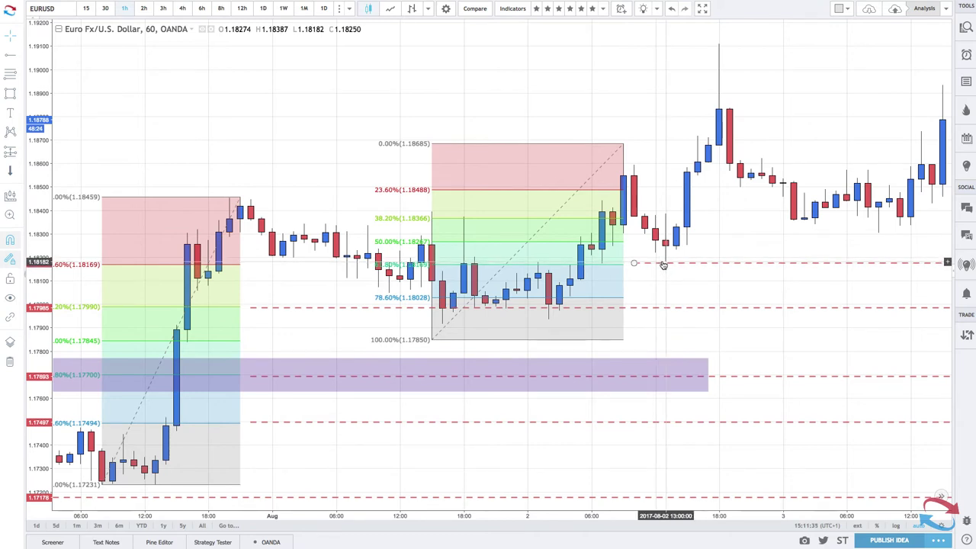
scroll(664, 264, right, 3)
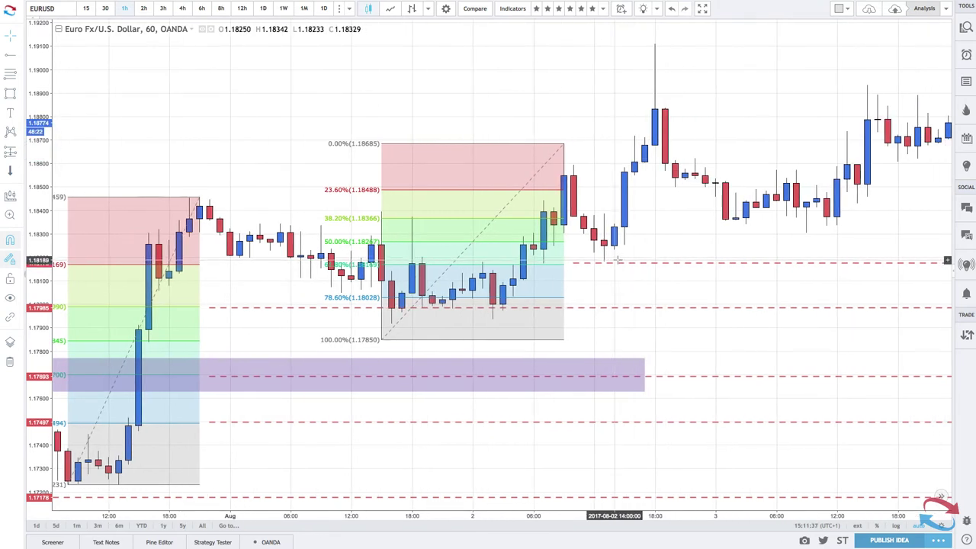
scroll(530, 182, up, 3)
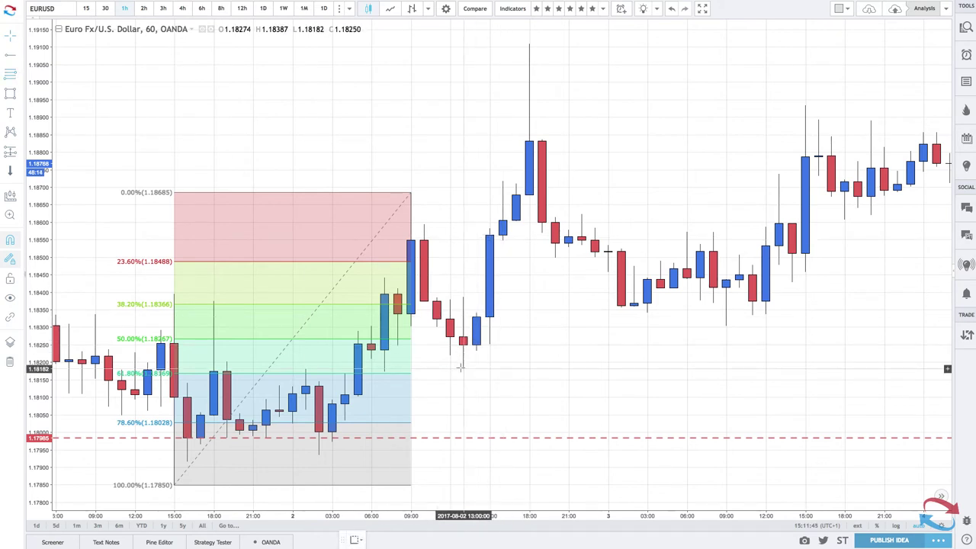
mouse_move(462, 369)
mouse_down()
mouse_move(517, 196)
mouse_move(530, 61)
mouse_up()
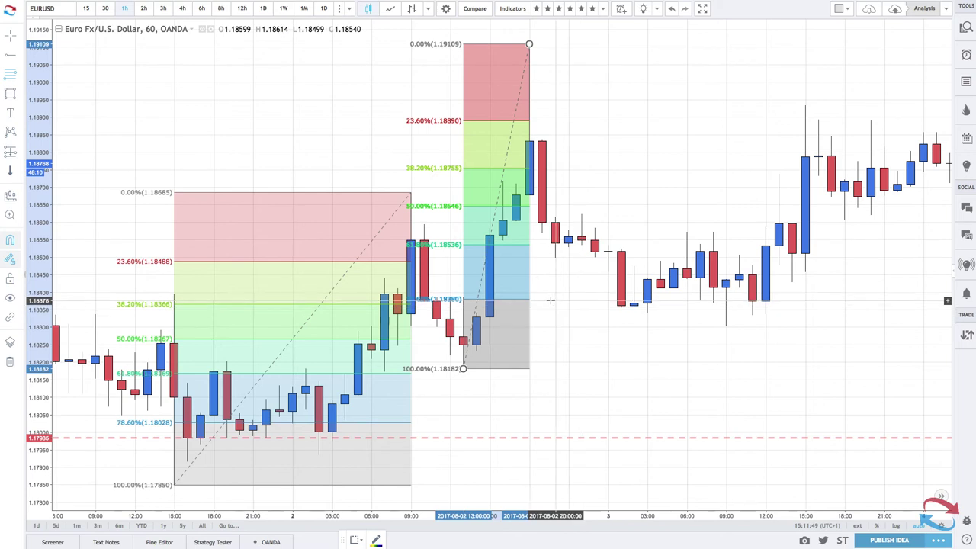
Place a horizontal ray at the newest retracement's 78.60% level, at about 1.18376, starting at the candle of 2 August 20:00.
scroll(526, 274, up, 2)
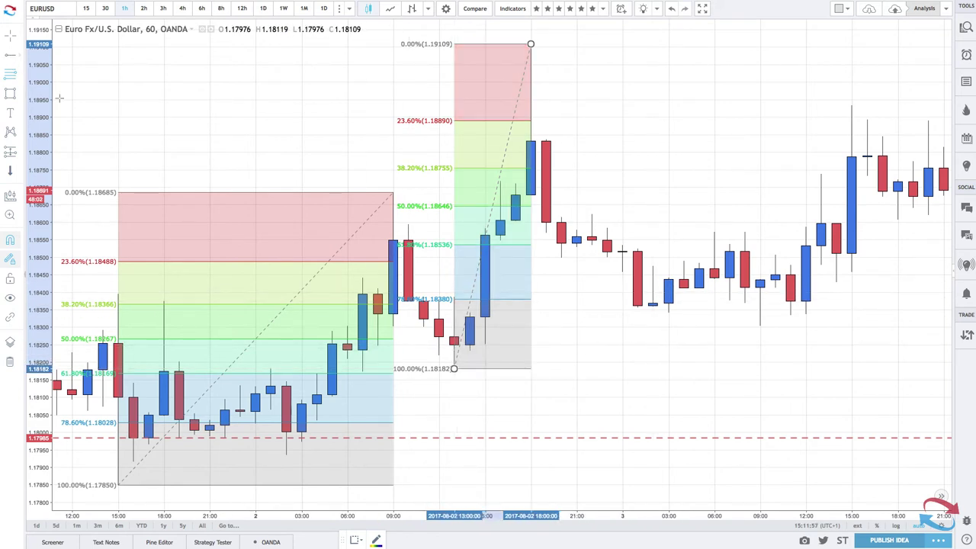
click(562, 301)
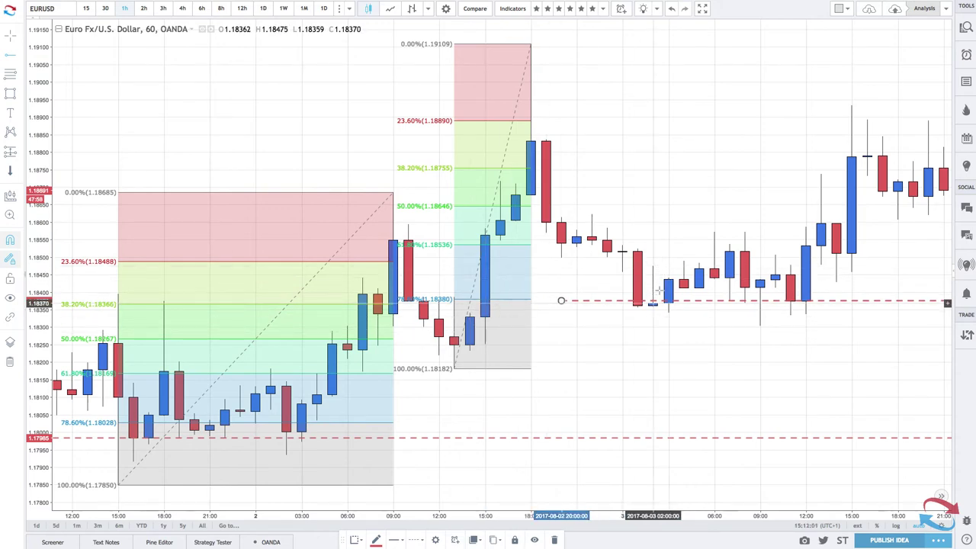
scroll(801, 259, down, 5)
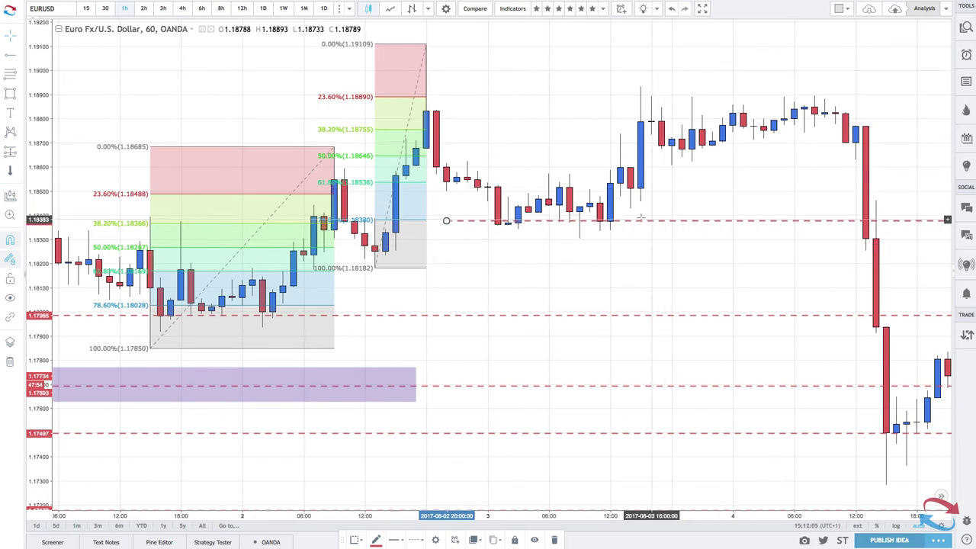
scroll(686, 260, down, 2)
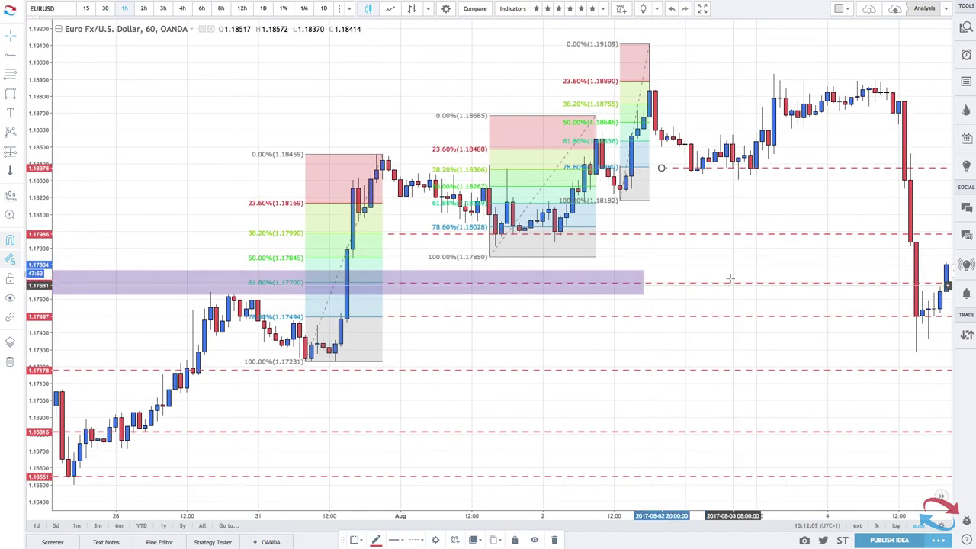
right_click(678, 237)
click(677, 238)
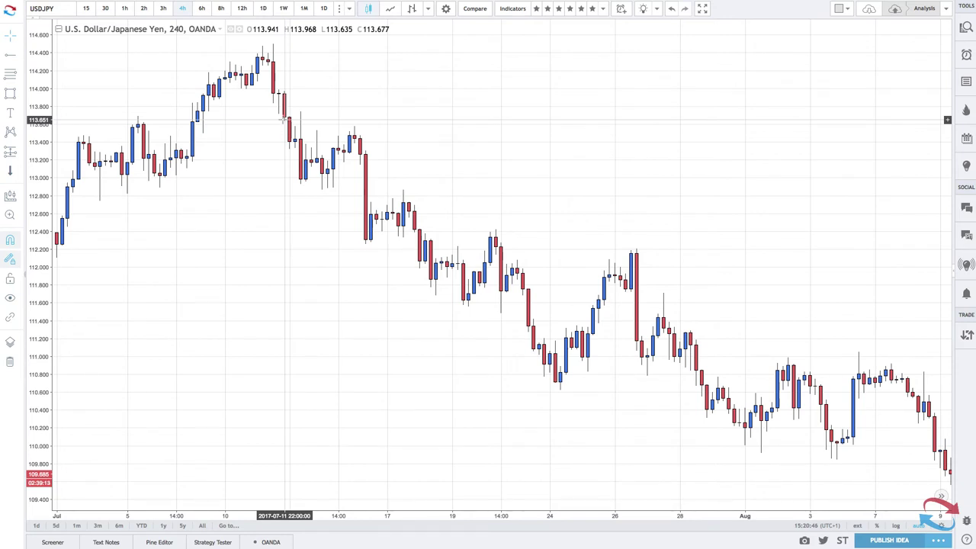
Draw three connected arrows on USDJPY from the 11 July high at 114.498 to 112.864, up to 113.576, and down to 112.259.
click(21, 55)
click(50, 155)
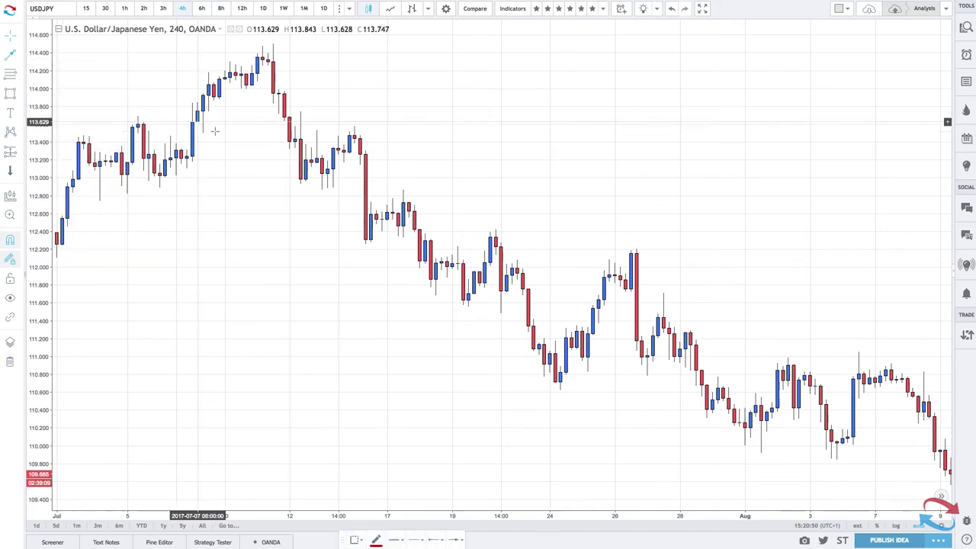
scroll(202, 142, down, 2)
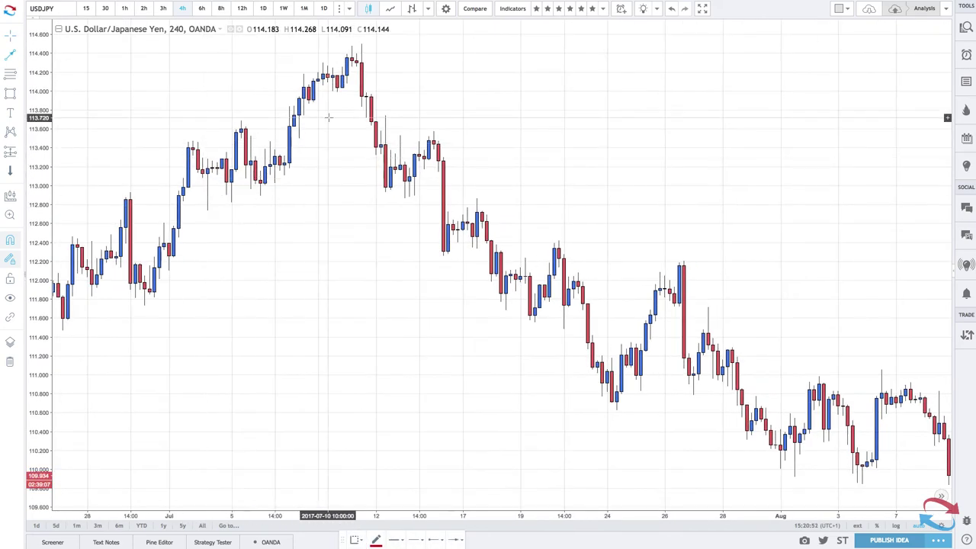
scroll(327, 113, right, 5)
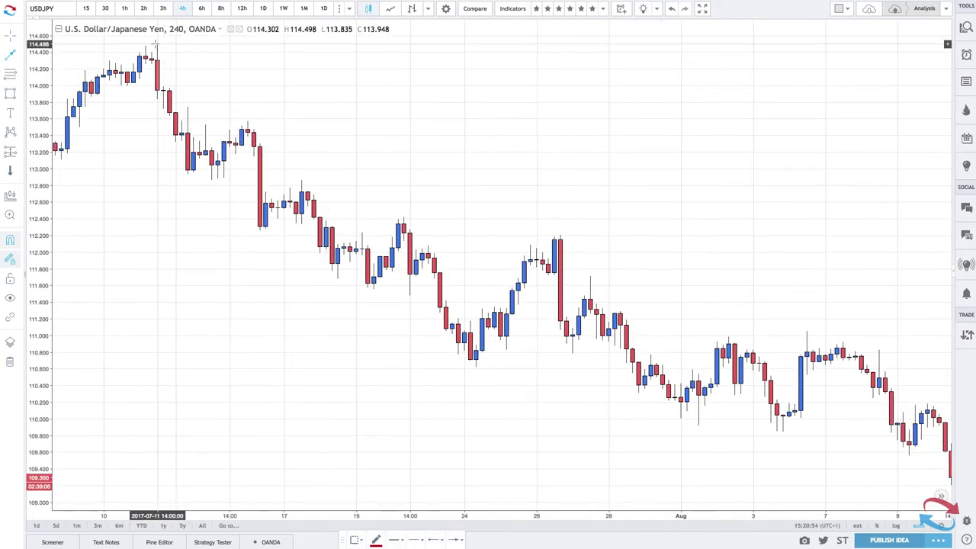
click(156, 44)
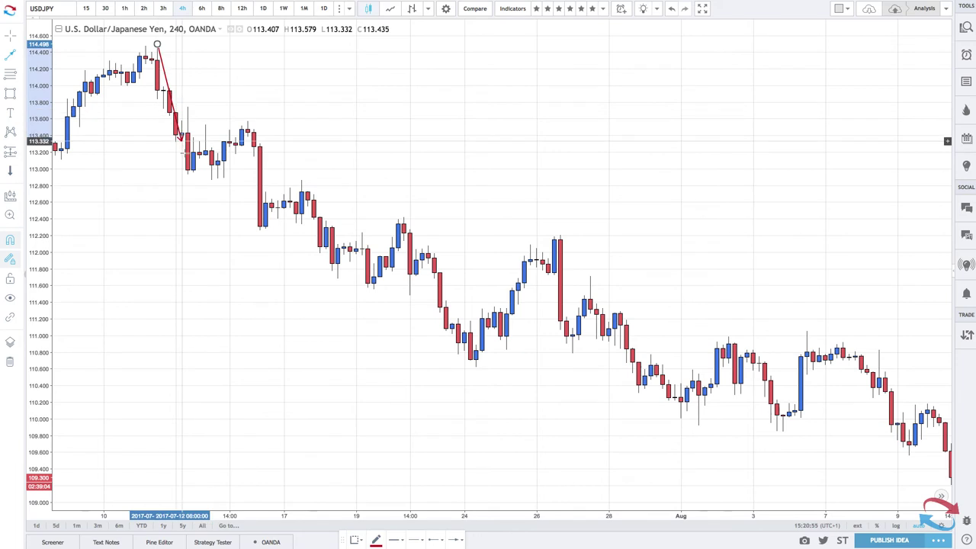
click(212, 180)
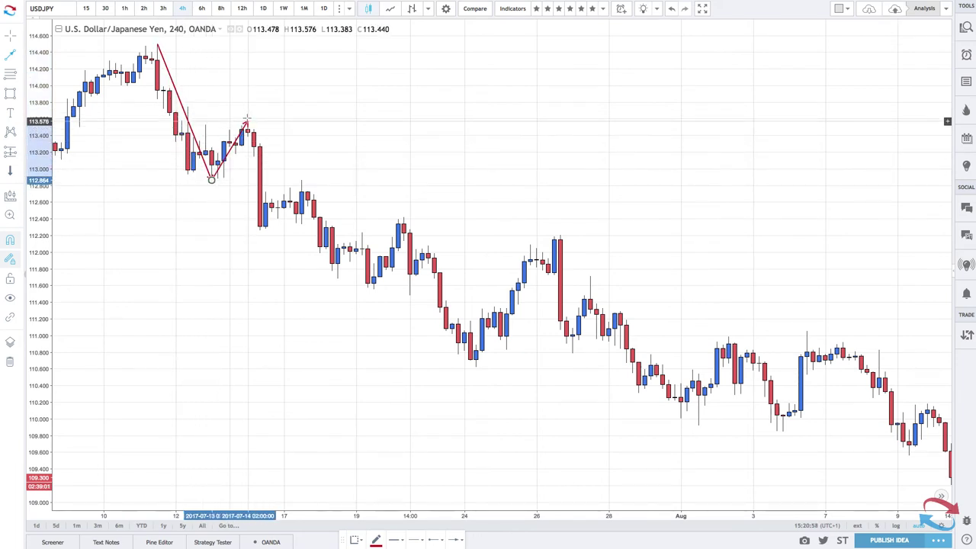
click(247, 120)
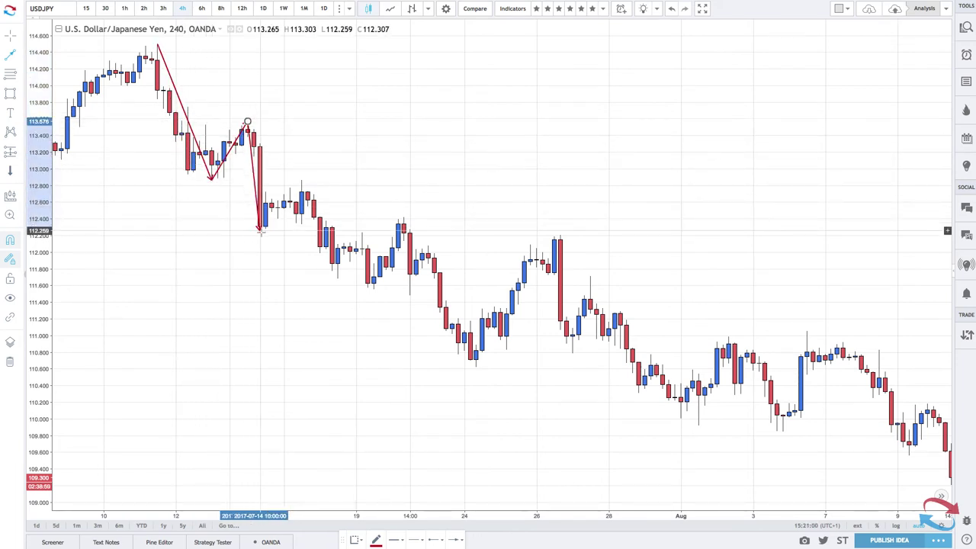
click(259, 229)
Delete the three arrows that trace the July downswing, pullback and second decline on the USDJPY chart.
scroll(206, 131, up, 3)
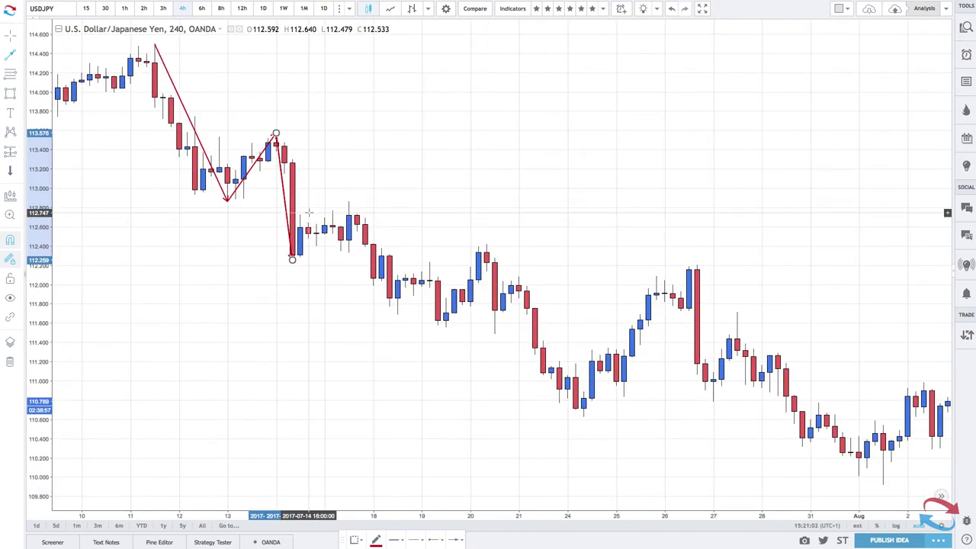
click(188, 118)
key(Delete)
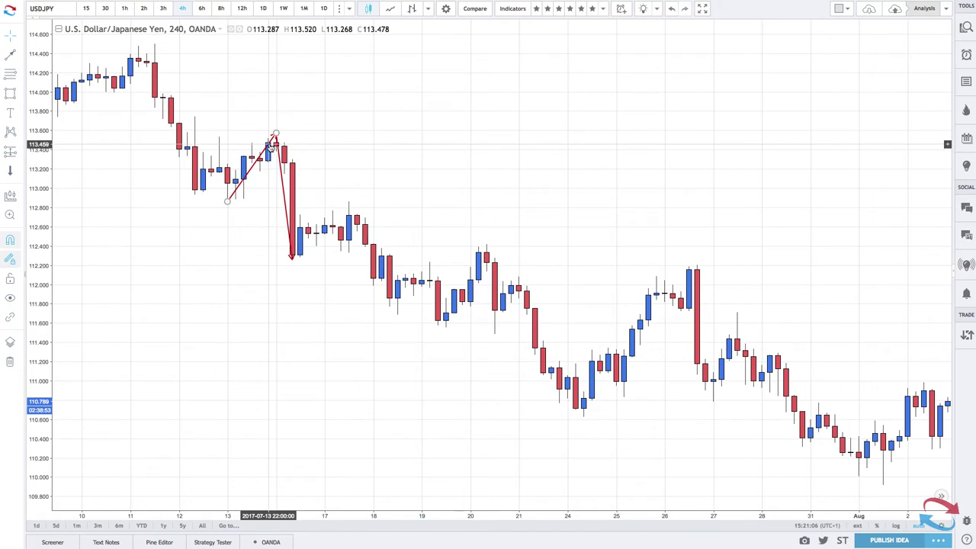
click(272, 147)
key(Delete)
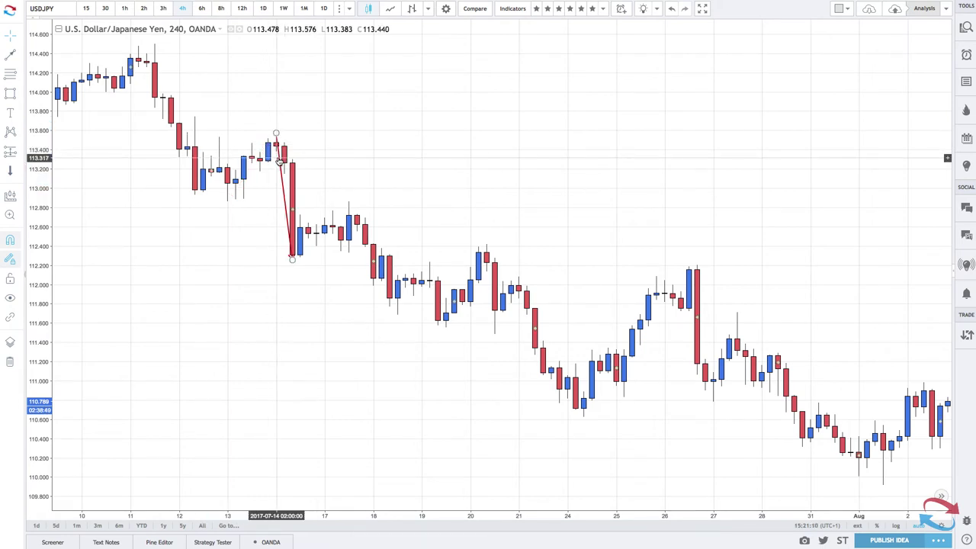
click(279, 162)
key(Delete)
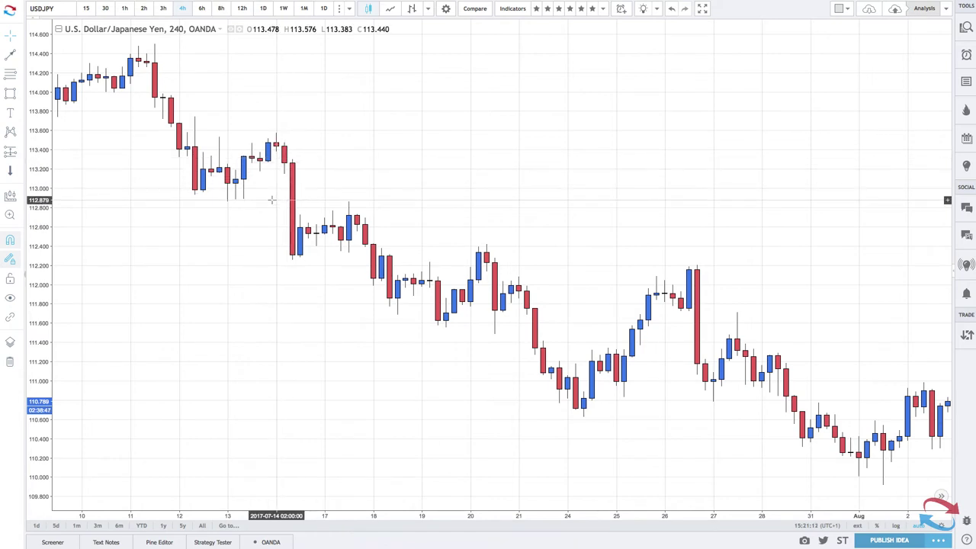
Draw a rectangle over the 12–13 July lows, extending to 19 July 22:00 and spanning prices from 112.985 down to about 112.87.
click(10, 93)
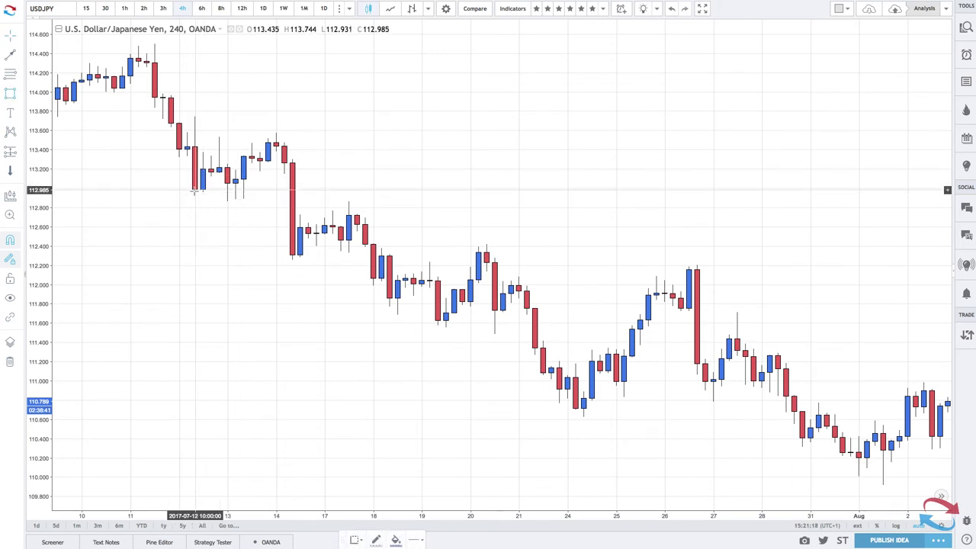
drag(194, 191, 463, 201)
scroll(320, 171, up, 2)
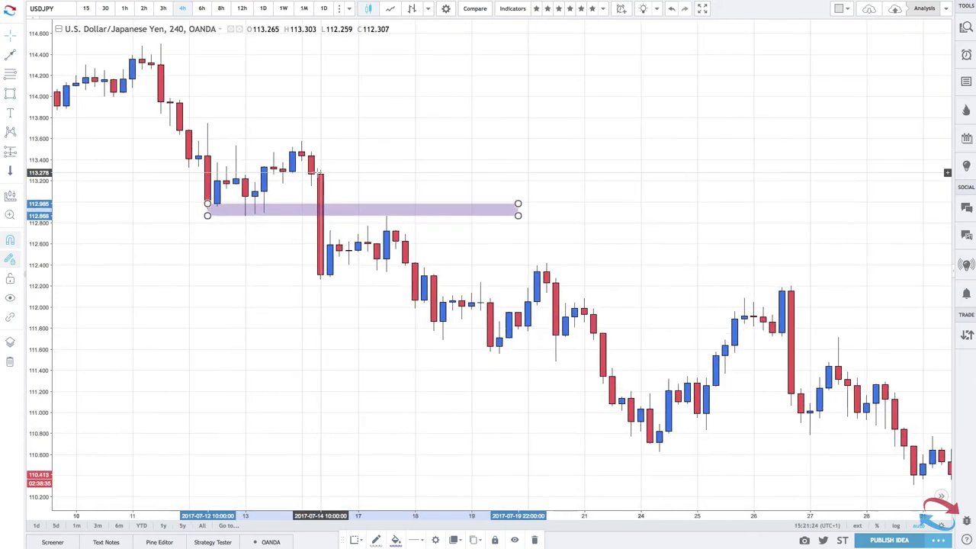
Draw a Fibonacci retracement from the 14 July 02:00 high at 113.576 down to the 14 July 10:00 low at 112.259.
scroll(276, 189, up, 3)
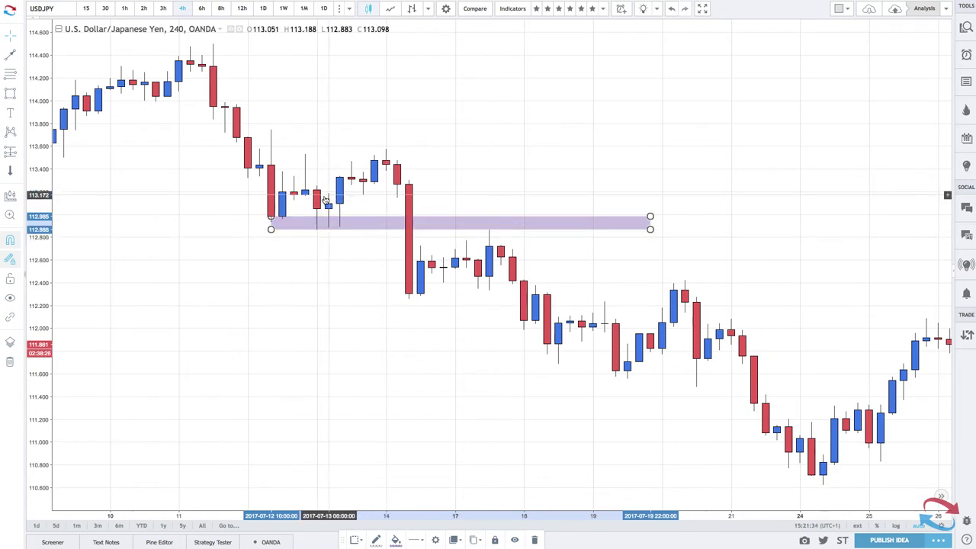
click(11, 72)
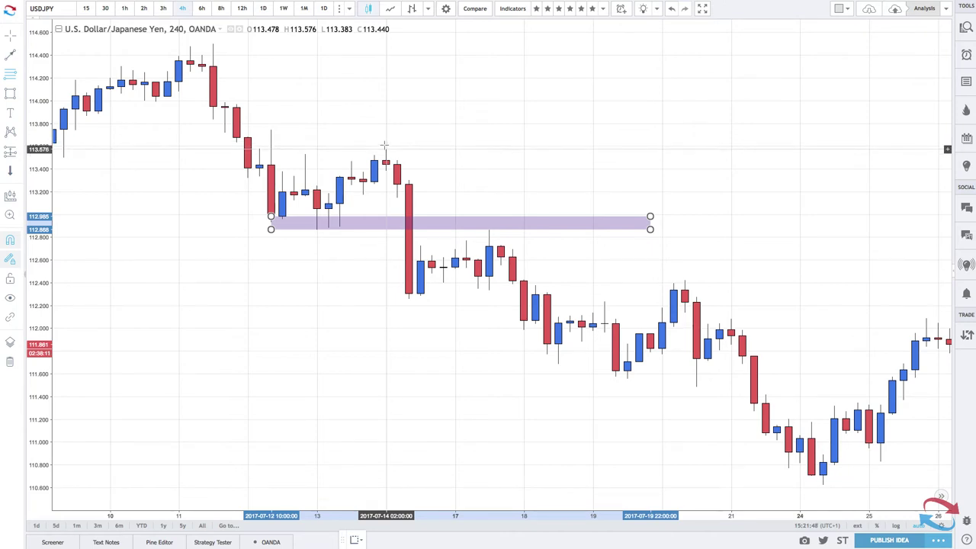
mouse_move(386, 149)
mouse_down()
mouse_move(408, 246)
mouse_move(408, 301)
mouse_up()
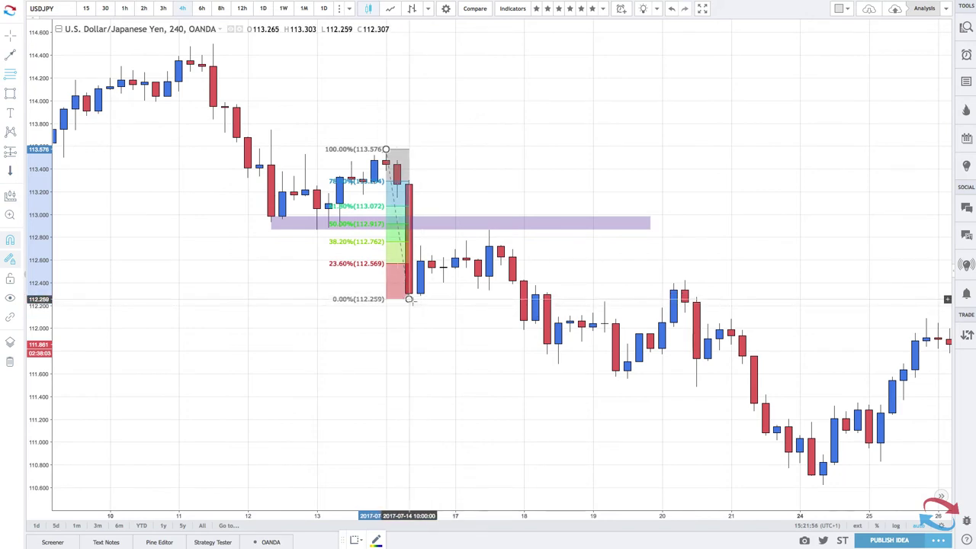
Examine the retracement levels against the structure zone and the pullback candles of 14–17 July.
scroll(409, 299, up, 4)
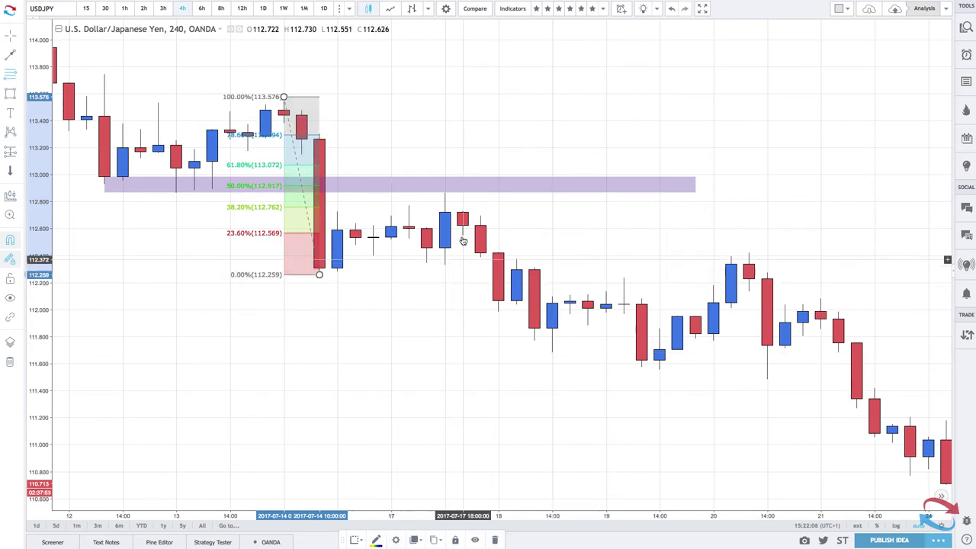
click(402, 200)
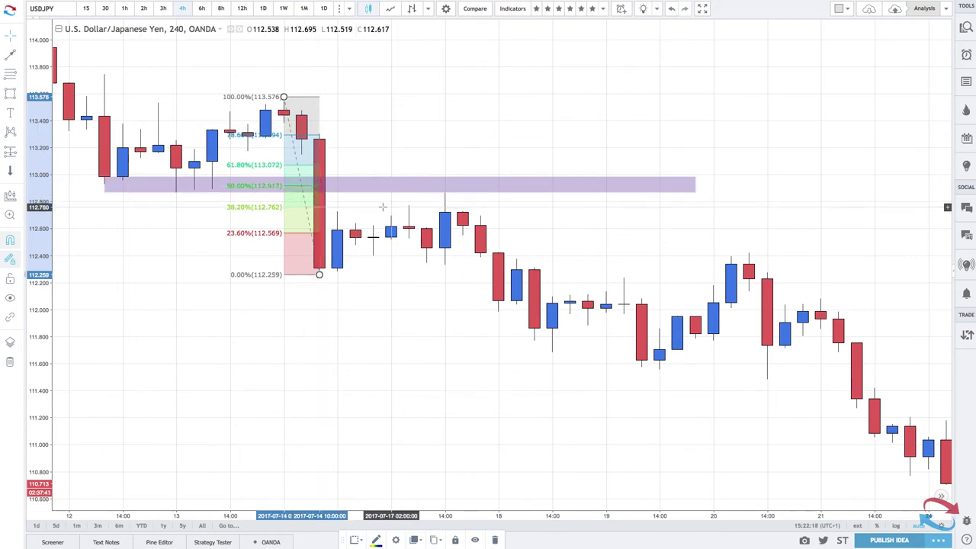
click(19, 60)
scroll(323, 181, up, 3)
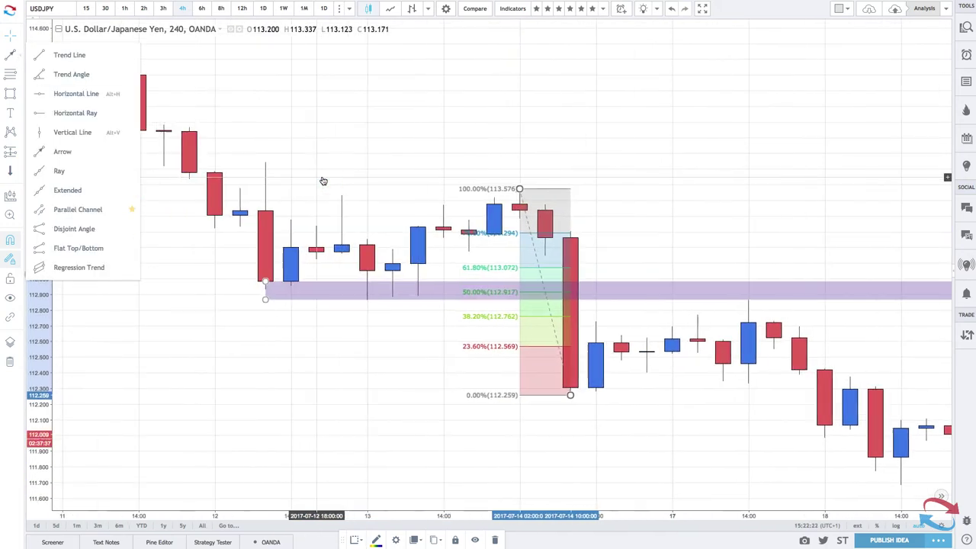
scroll(323, 181, right, 5)
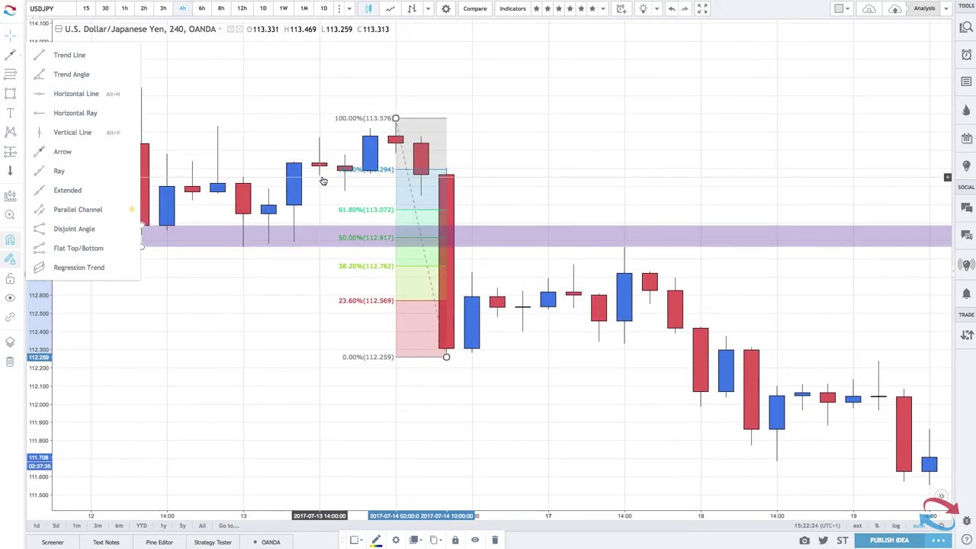
right_click(325, 179)
mouse_move(404, 225)
click(540, 242)
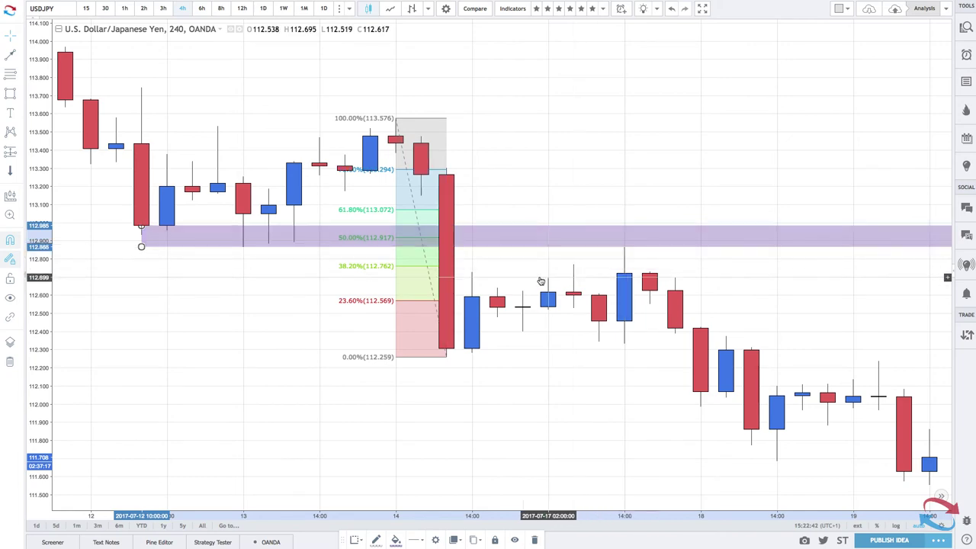
scroll(527, 253, down, 1)
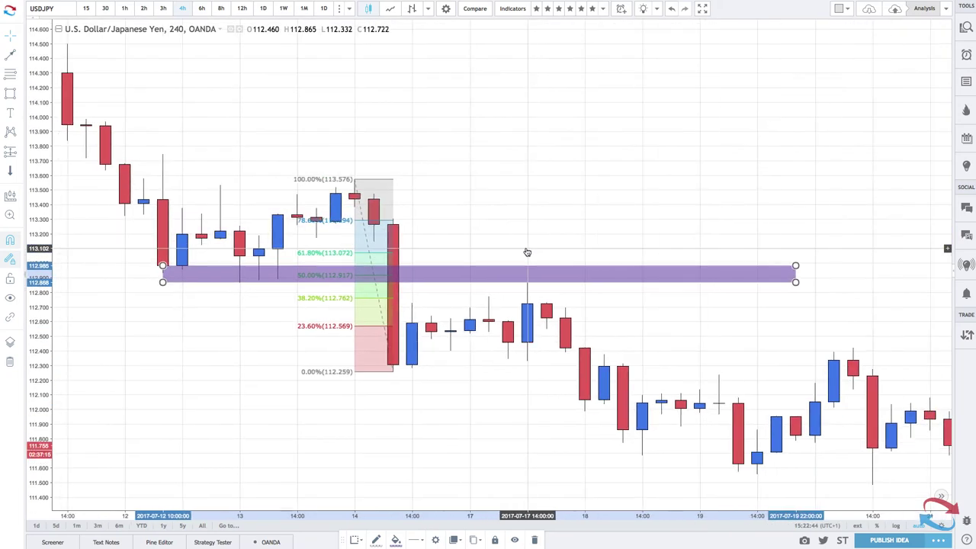
scroll(527, 252, up, 3)
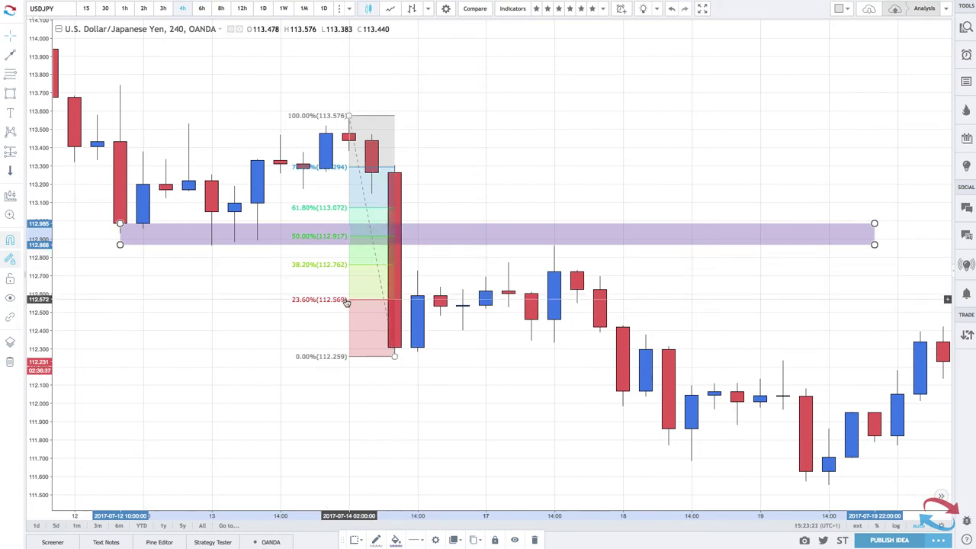
Draw a downward arrow from 112.479 at 14 July 18:00 to about 111.709 at 17 July 10:00.
click(11, 57)
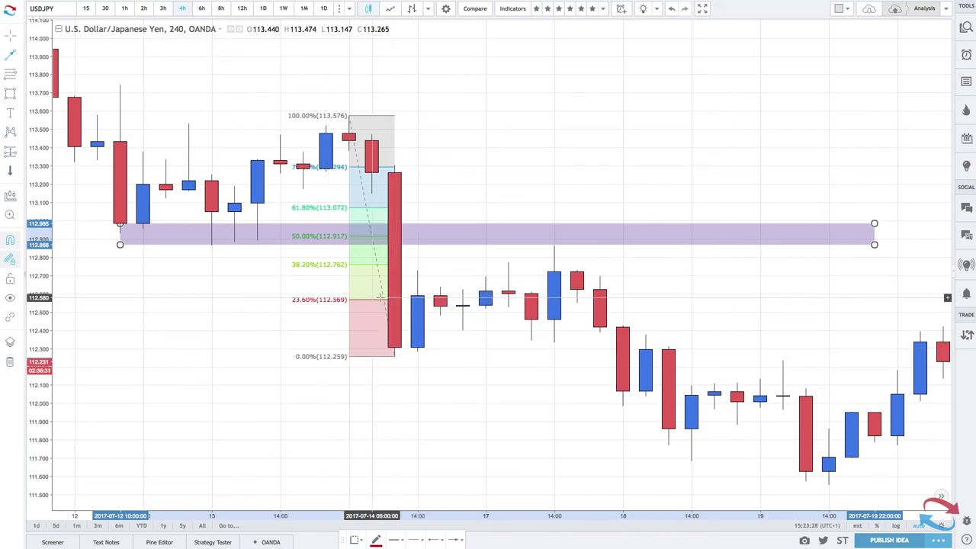
click(440, 315)
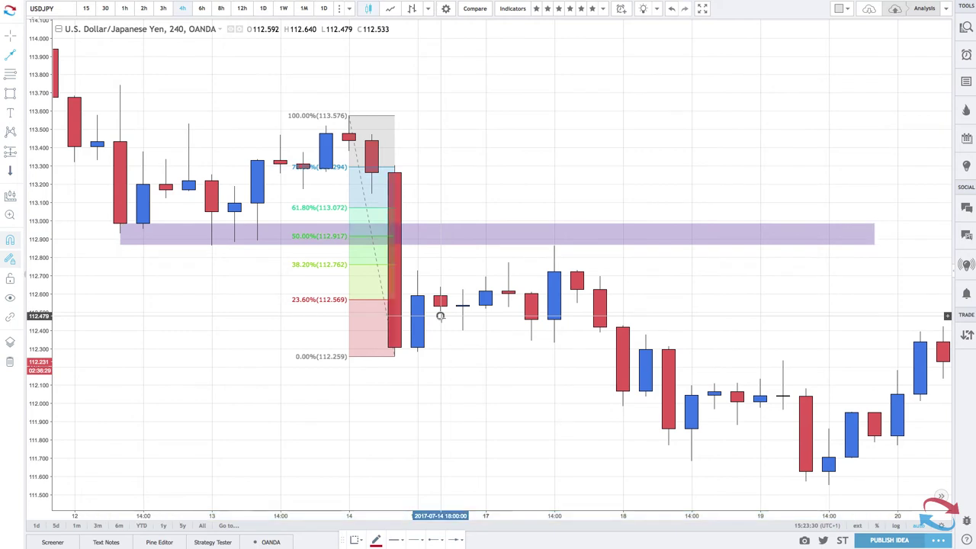
click(531, 456)
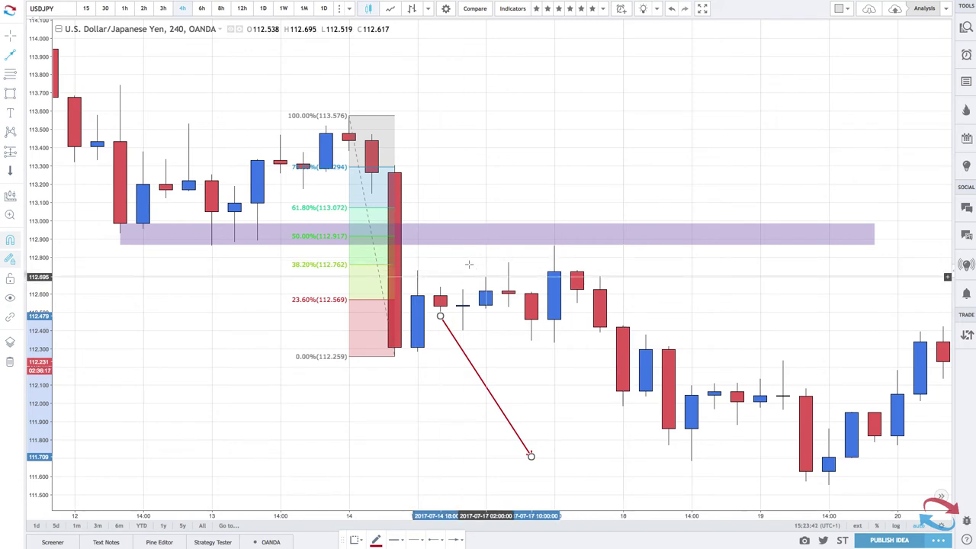
Turn off magnet snapping and place a horizontal ray at the retracement's 38.20% level, about 112.764, starting at the 14 July 14:00 candle.
click(21, 55)
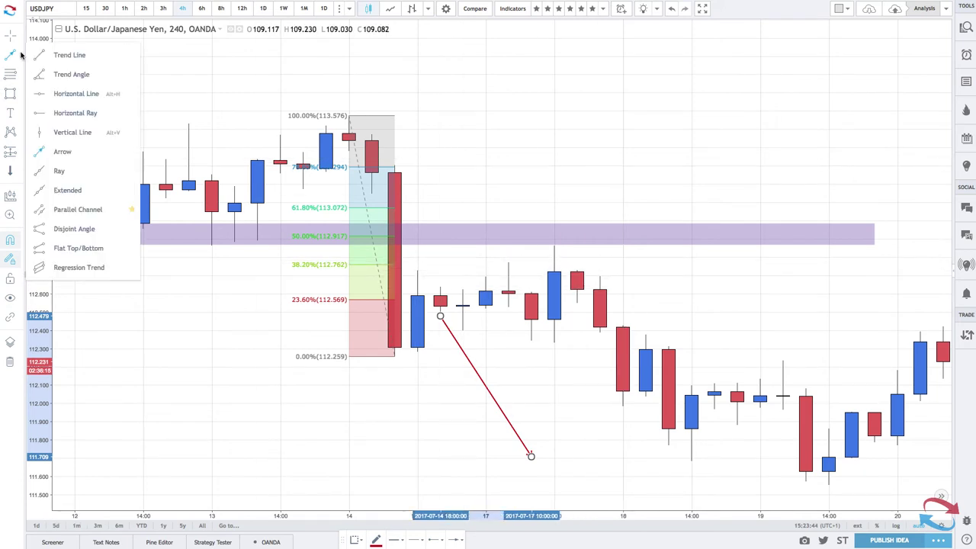
click(55, 112)
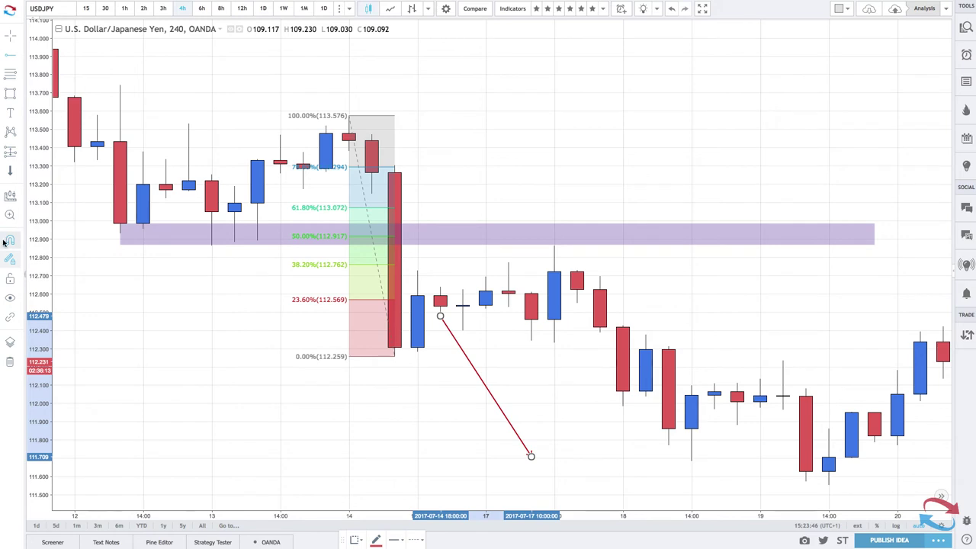
click(415, 264)
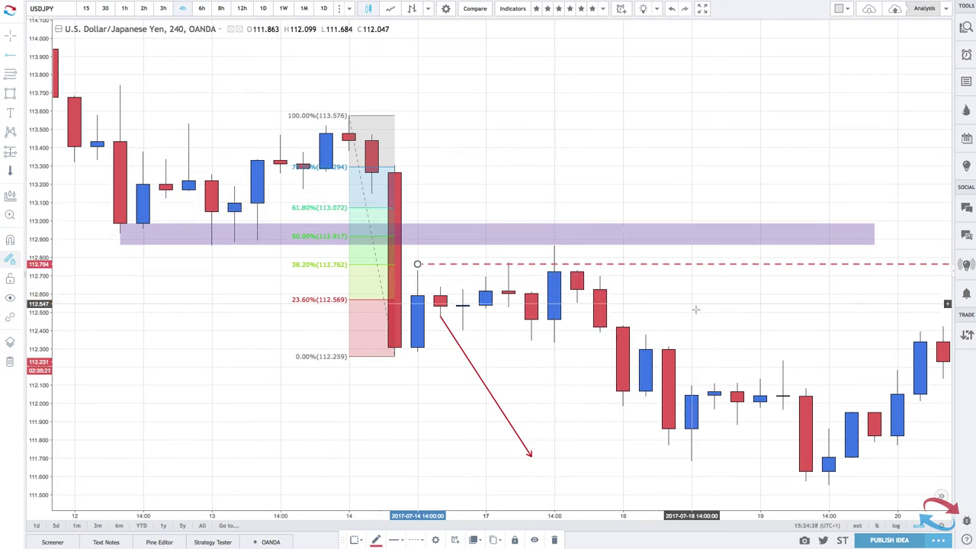
Delete the 14 July Fibonacci retracement and the downward arrow beside it.
click(375, 359)
key(Delete)
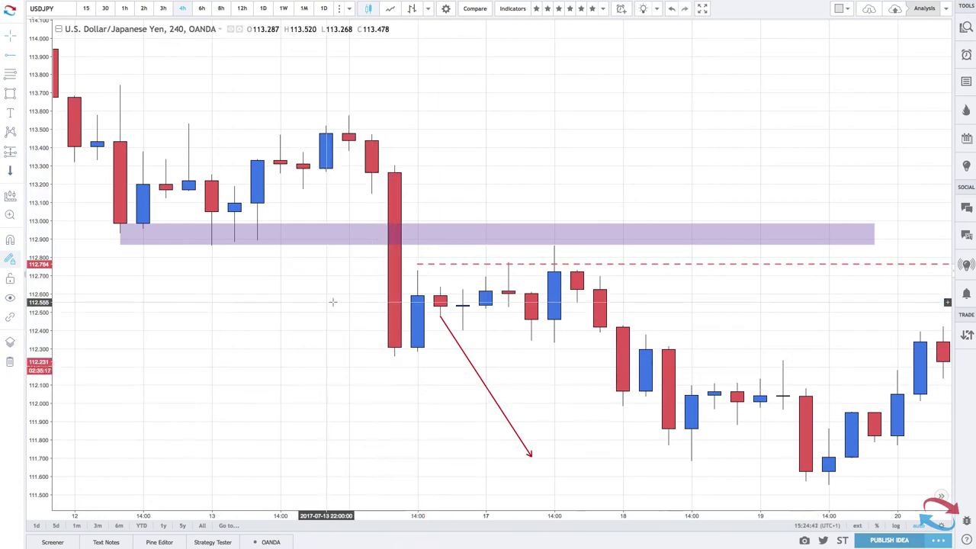
scroll(358, 248, right, 3)
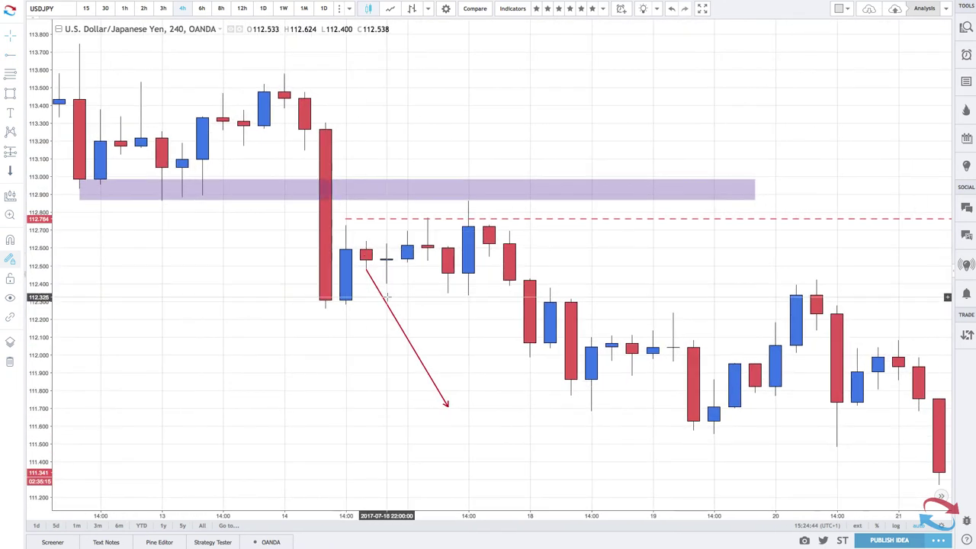
click(387, 307)
key(Delete)
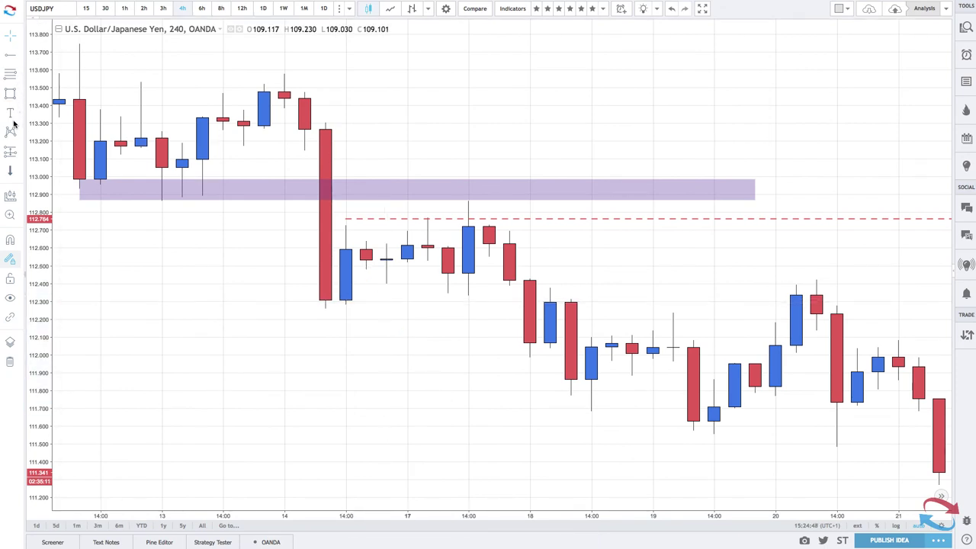
Draw a Fibonacci retracement from the 17 July 14:00 high at about 112.858 to the 18 July 14:00 low at about 111.695.
click(10, 71)
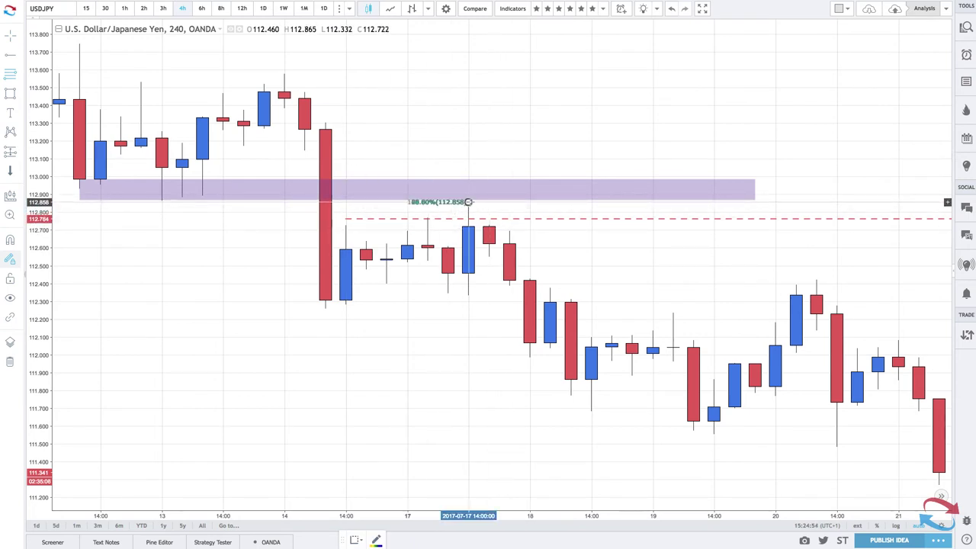
click(597, 409)
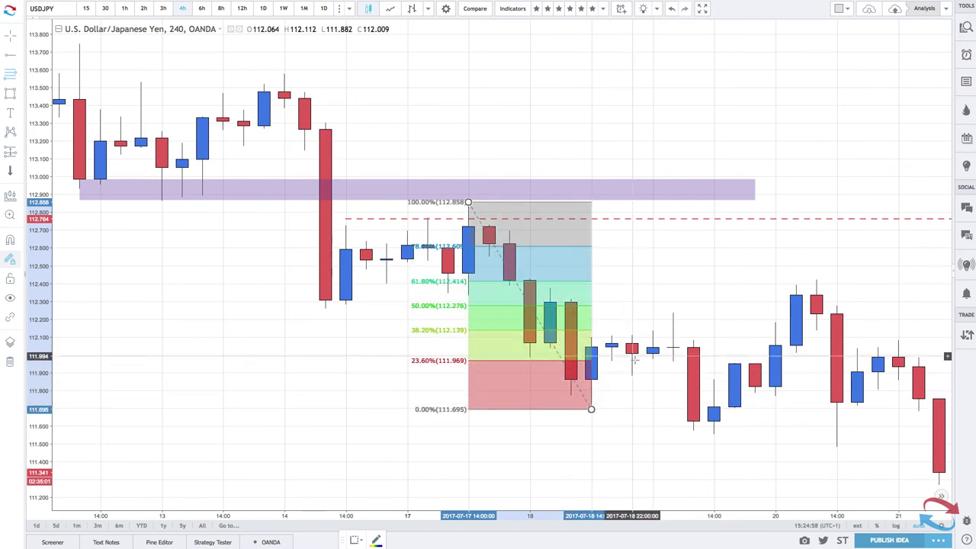
Place a horizontal ray at the new retracement's 38.20% level, about 112.136, starting at the 18 July 22:00 candle.
scroll(534, 406, up, 2)
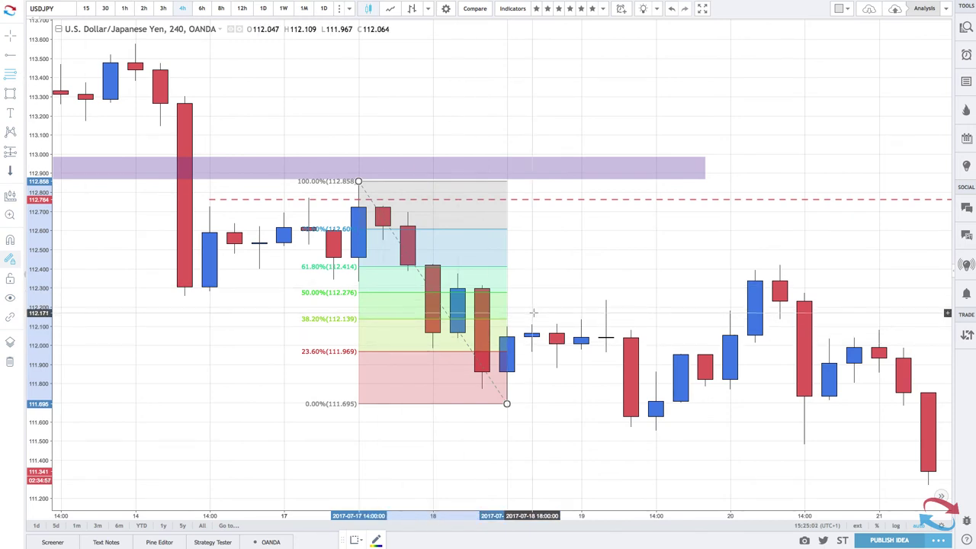
click(12, 60)
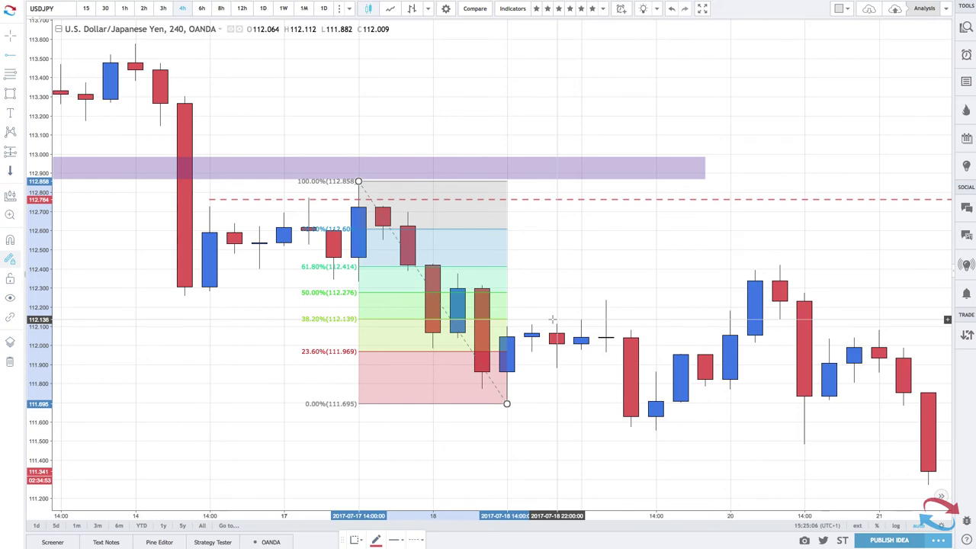
click(556, 320)
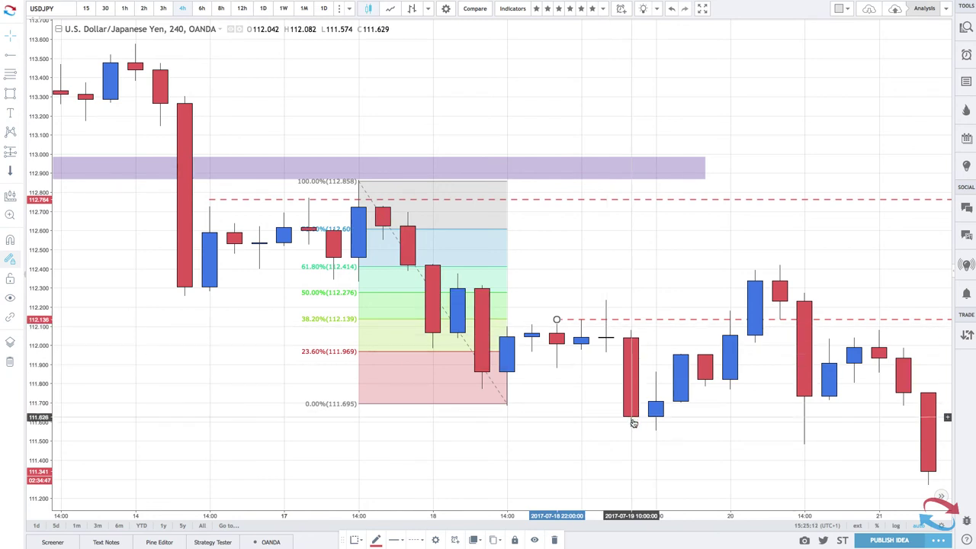
Try a Fibonacci retracement from the 19 July 06:00 high at about 112.237 to the 14:00 low at about 111.557, and delete it.
click(480, 406)
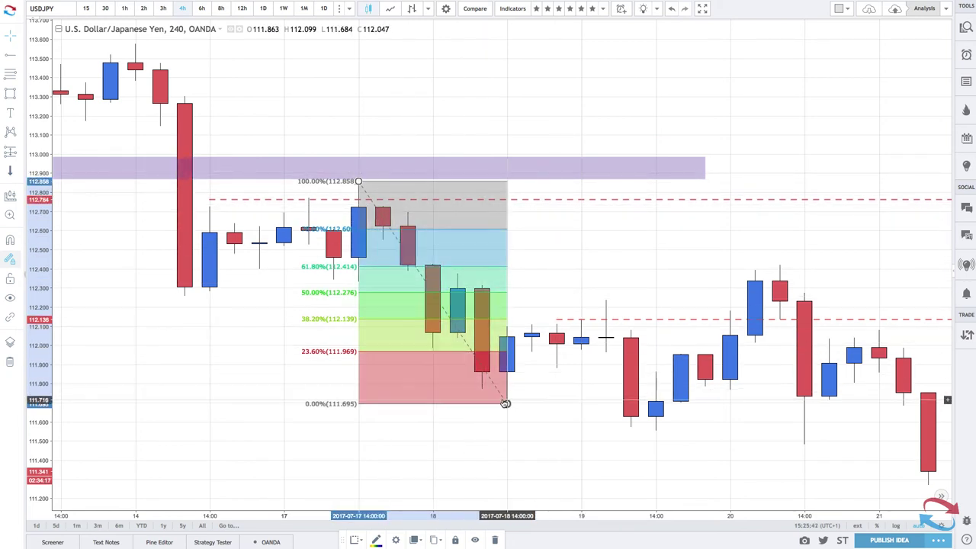
click(505, 403)
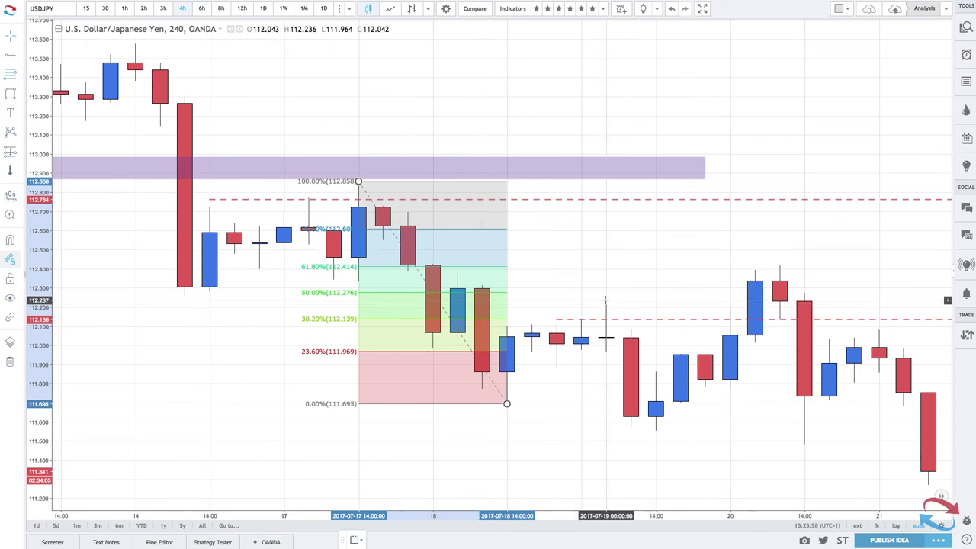
mouse_move(605, 300)
mouse_down()
mouse_move(656, 383)
mouse_move(657, 429)
mouse_up()
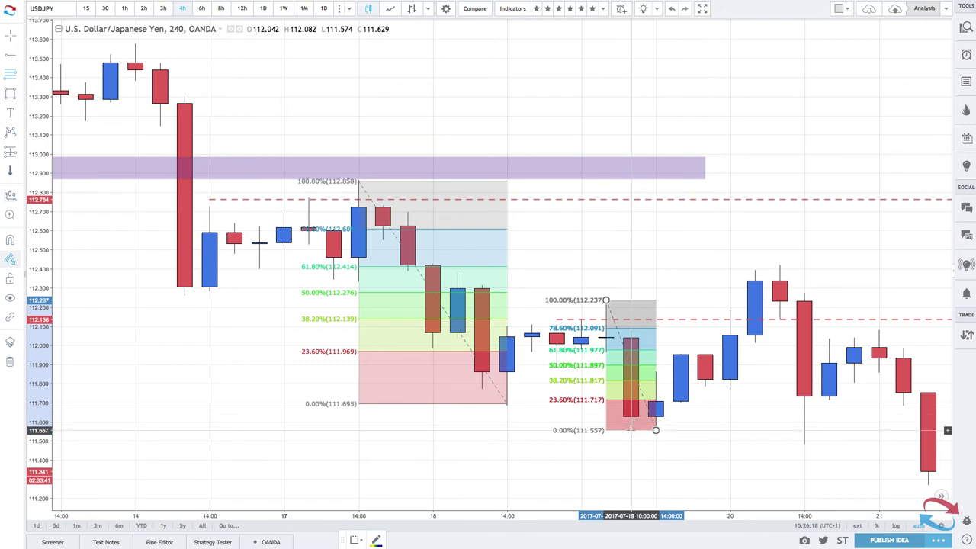
click(652, 332)
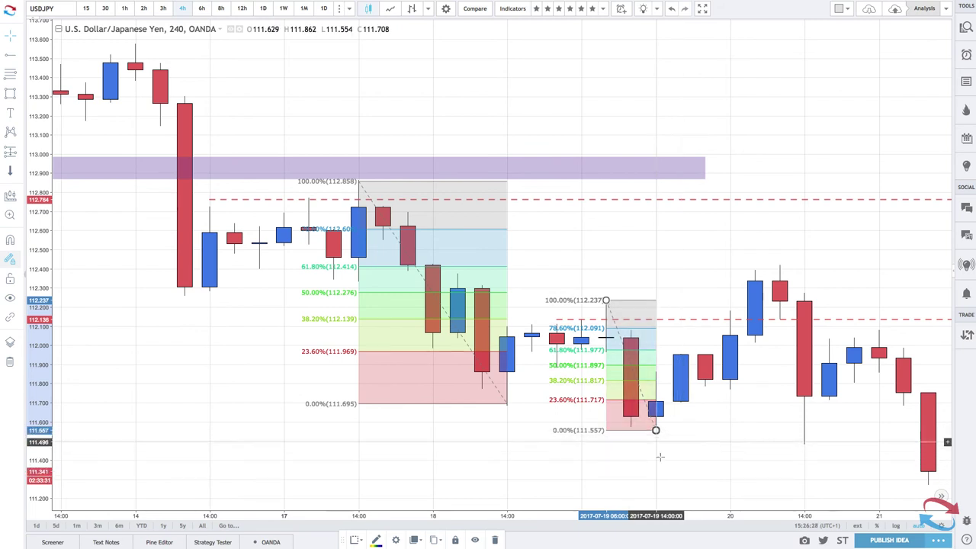
scroll(744, 349, down, 2)
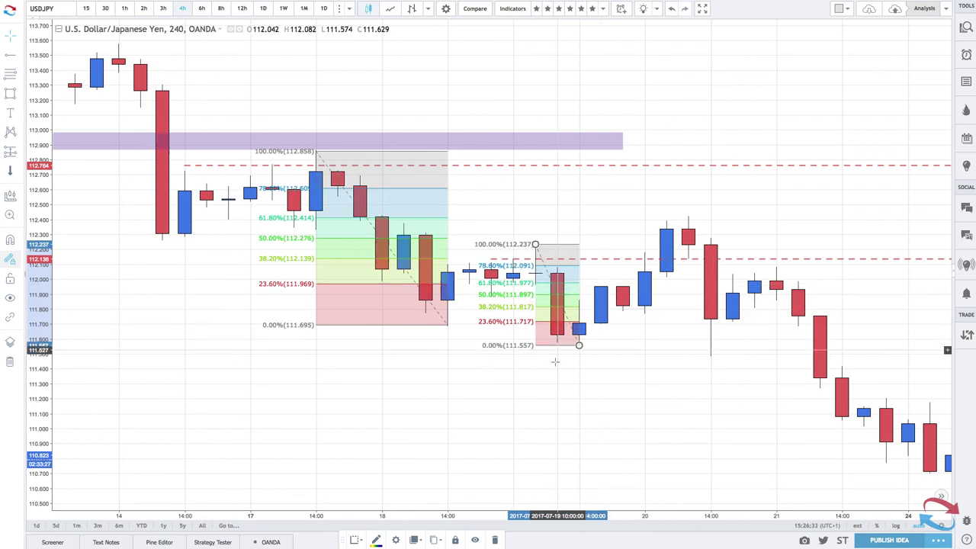
scroll(560, 383, up, 2)
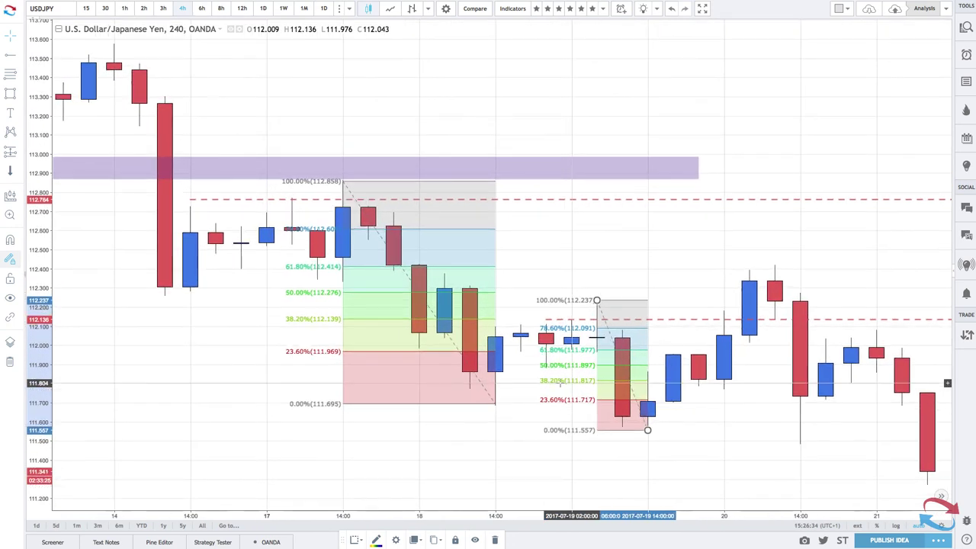
key(Delete)
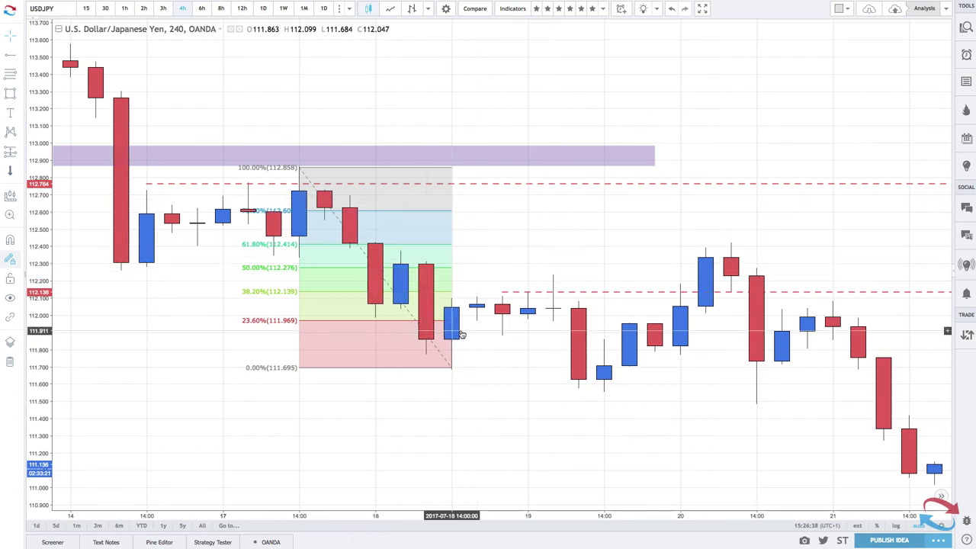
Extend the 17 July retracement's lower endpoint to the 19 July 14:00 low at about 111.548.
drag(452, 370, 603, 393)
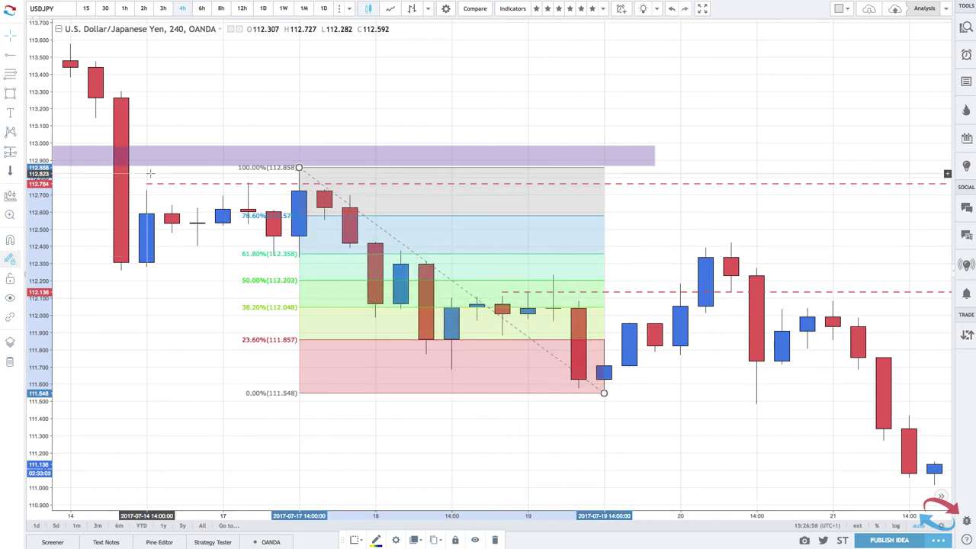
Place a horizontal ray at the 61.80% level, about 112.360, starting at 19 July 18:00, and delete the earlier ray at 112.136.
click(11, 59)
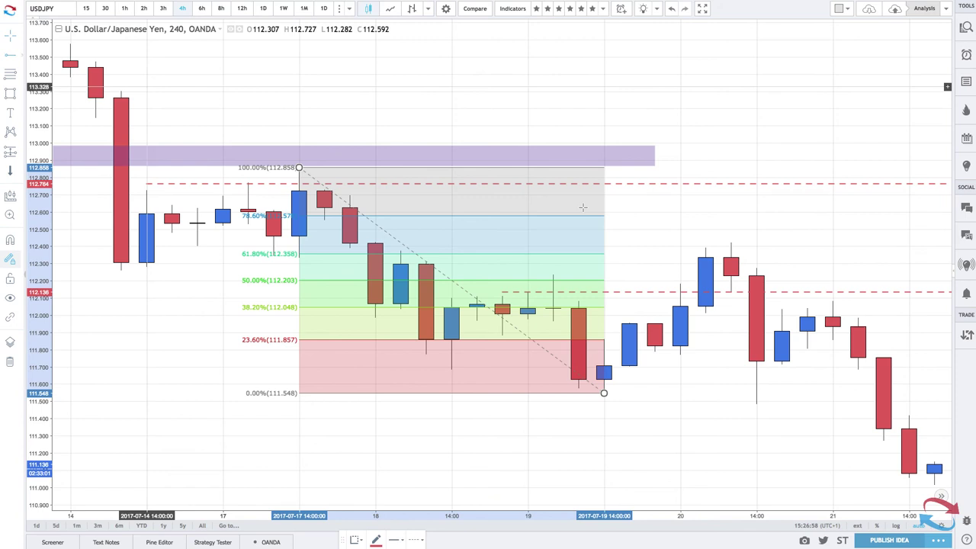
click(628, 252)
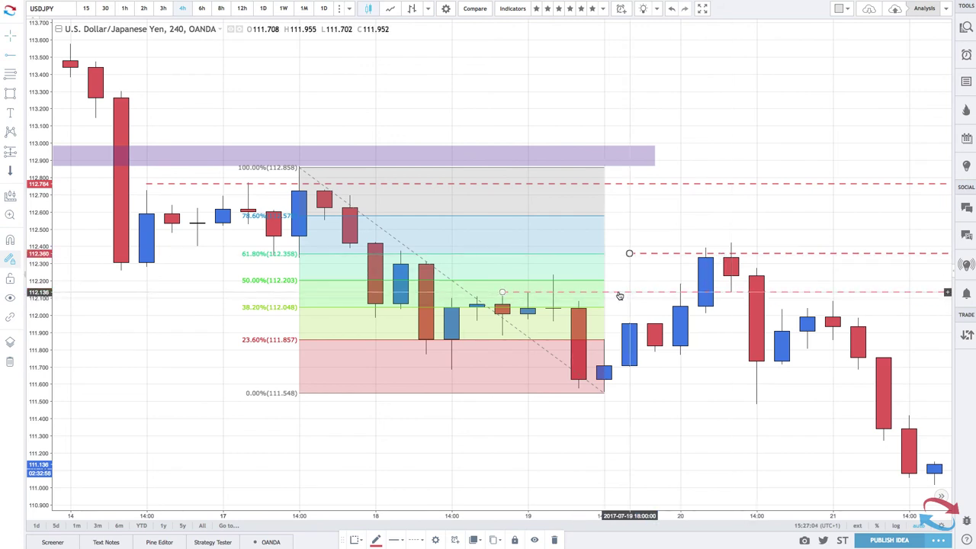
key(Delete)
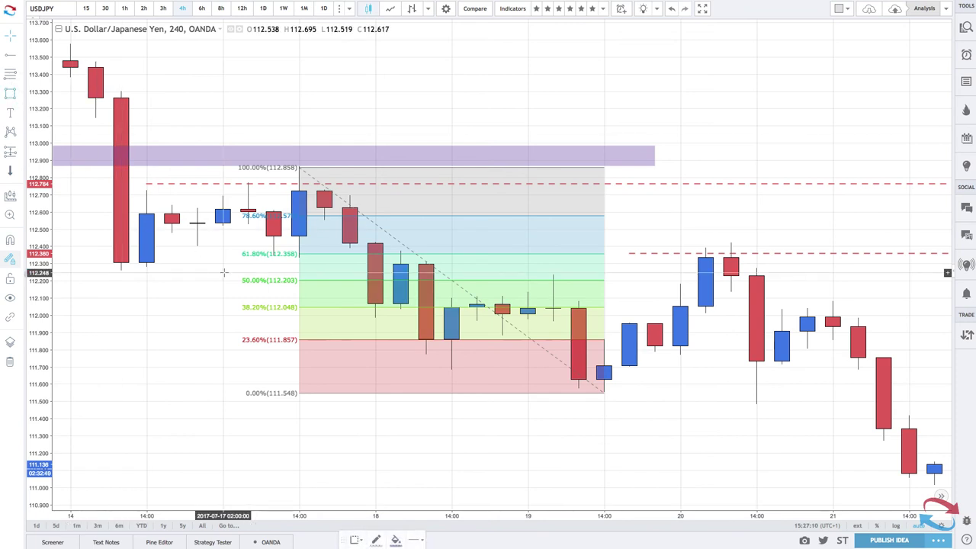
Draw a price zone from 14 July 10:00 to 21 July between about 112.263 and 112.313, and delete the ray at 112.360.
drag(179, 266, 858, 269)
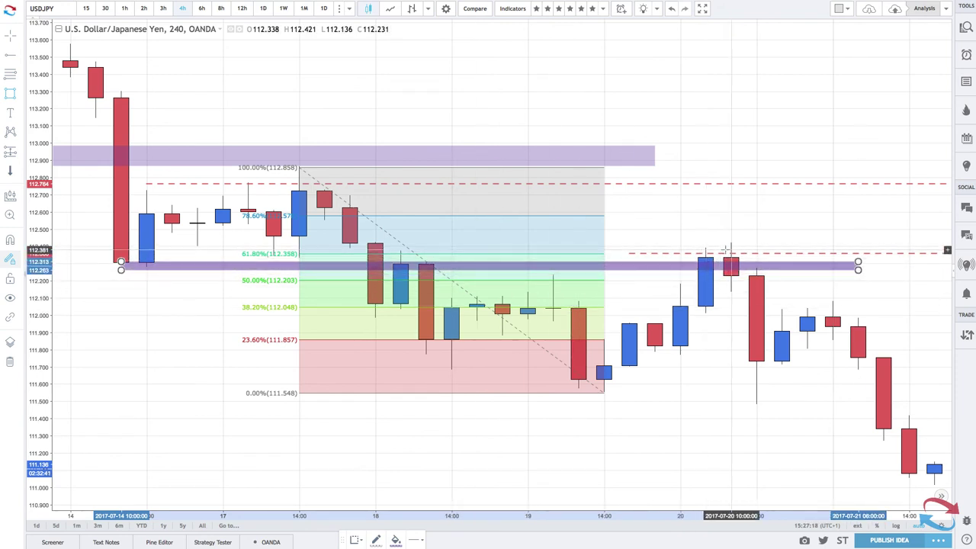
click(669, 254)
key(Delete)
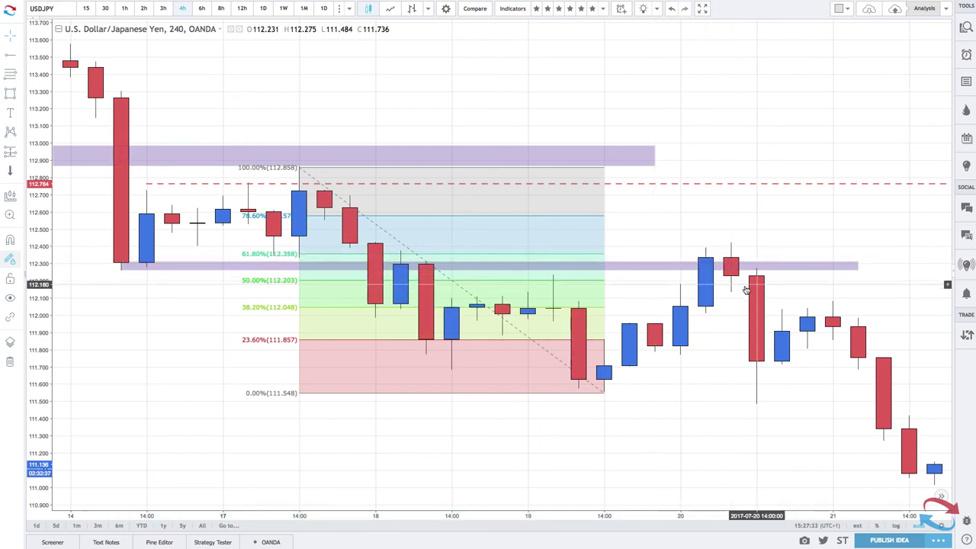
Delete the 17 to 19 July retracement and stretch the lower zone to 27 July 22:00 with its upper edge at about 112.341.
scroll(789, 348, right, 8)
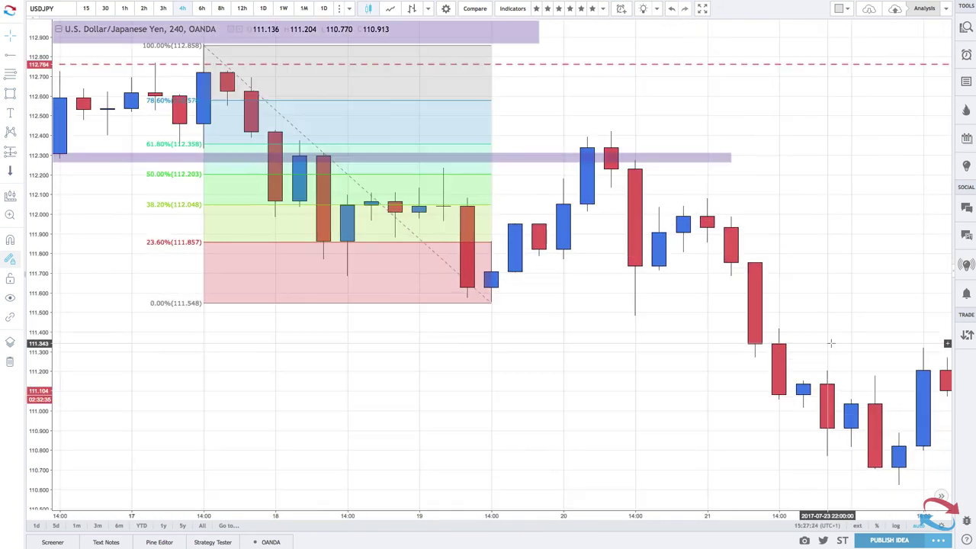
scroll(831, 345, down, 3)
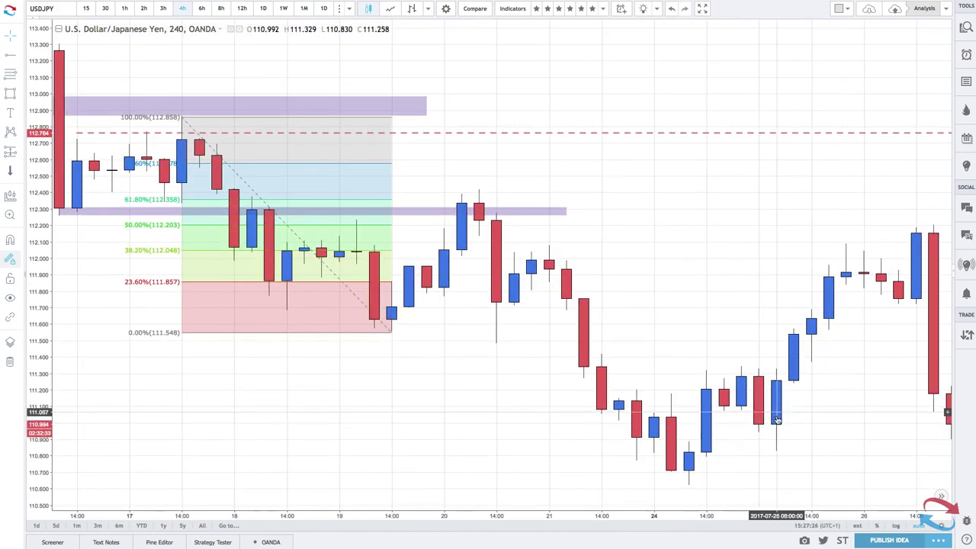
scroll(790, 431, down, 2)
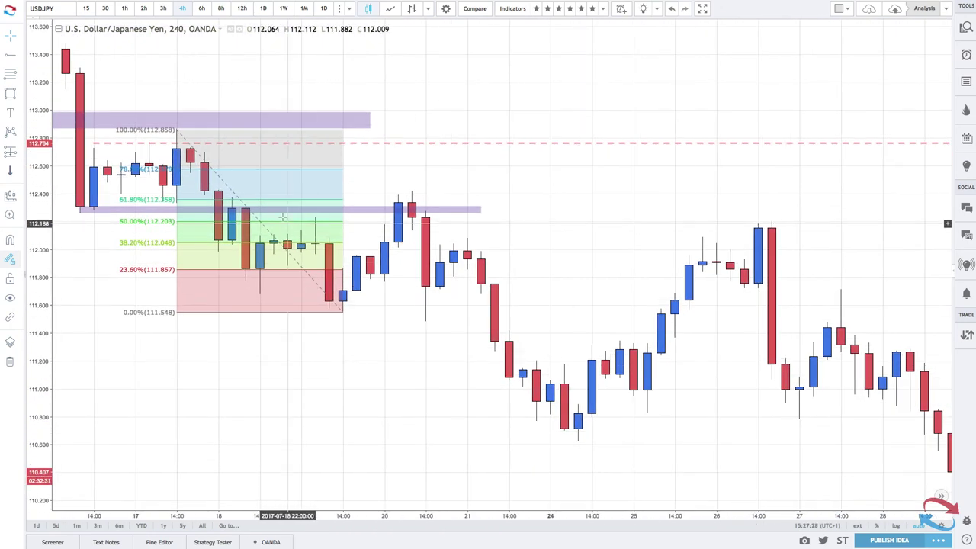
click(484, 208)
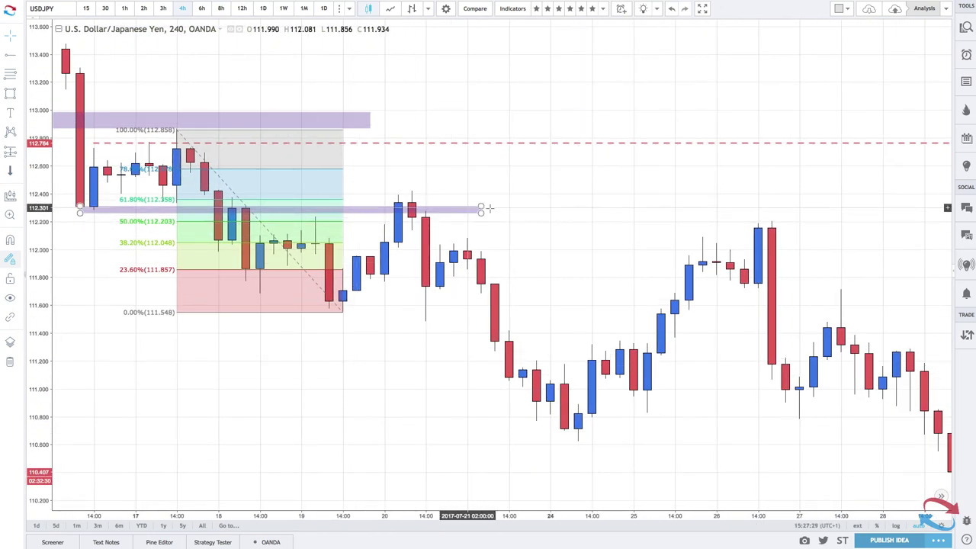
click(272, 135)
key(Delete)
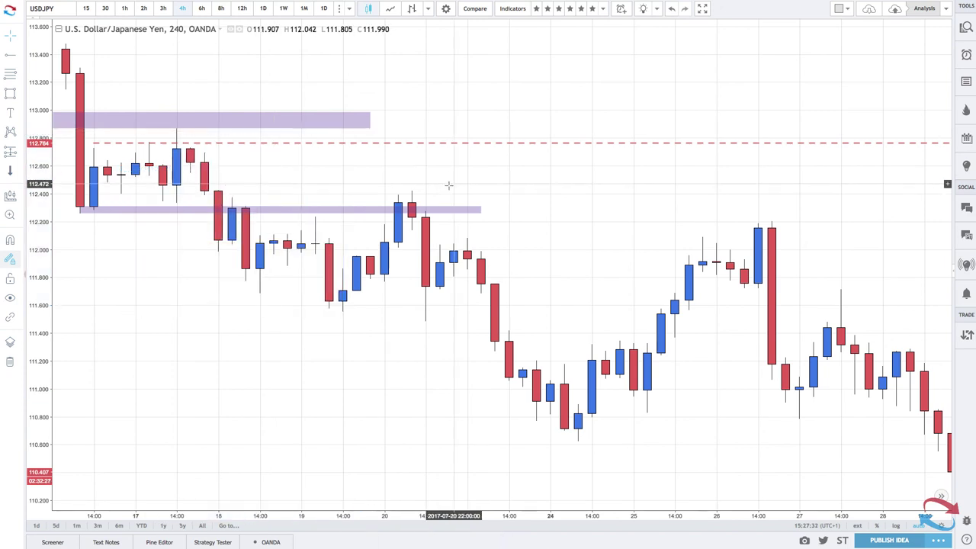
click(375, 209)
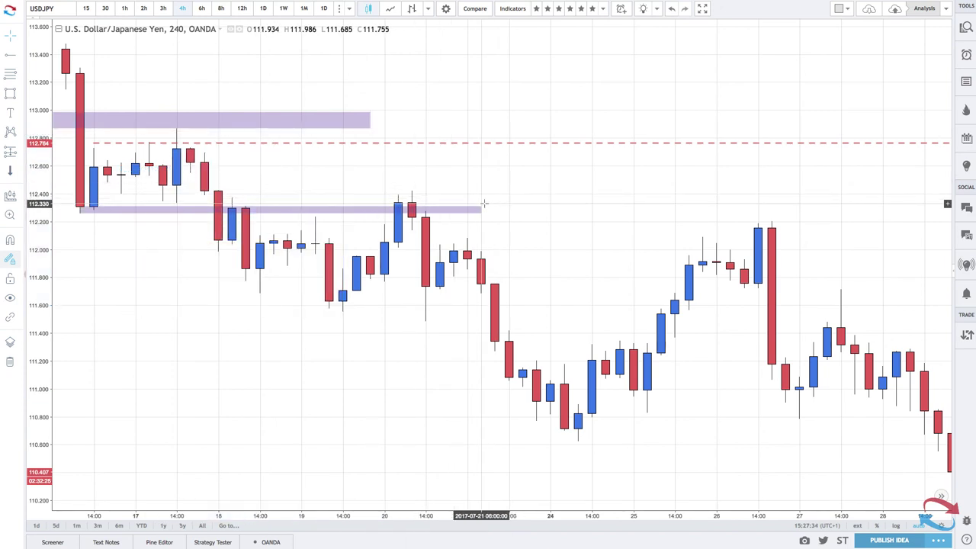
drag(481, 209, 869, 203)
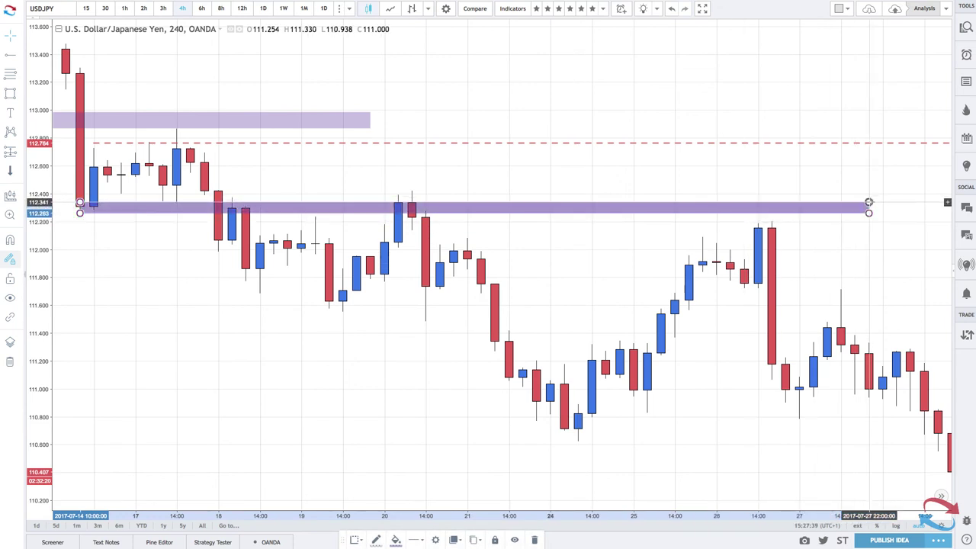
Draw a Fibonacci retracement from the 20 July high to the 24 July low, with horizontal rays at its 38.20% and 78.60% levels.
click(10, 73)
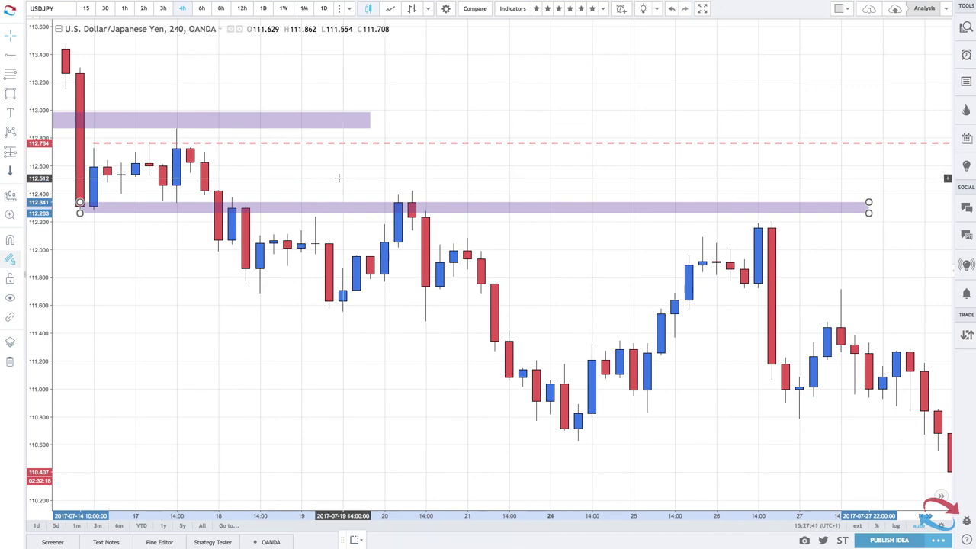
click(411, 190)
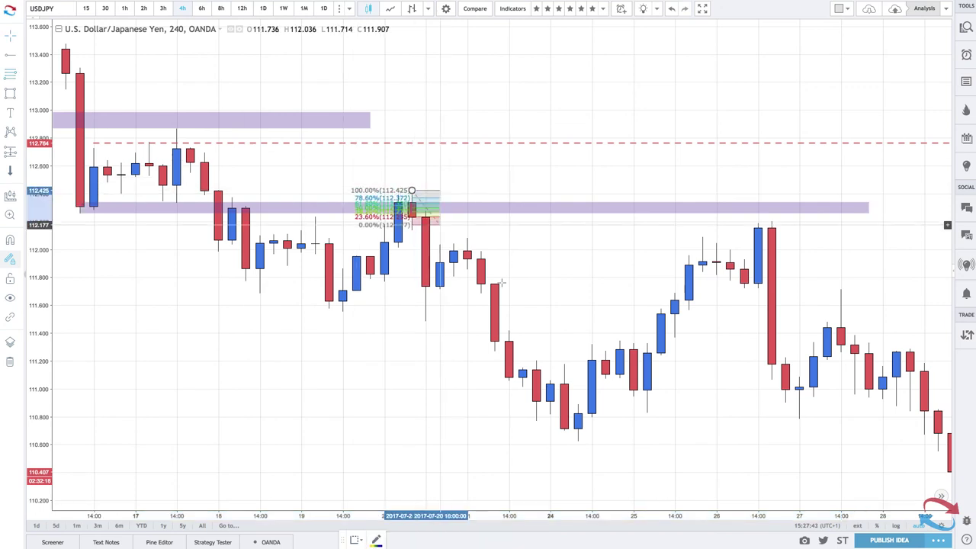
click(578, 440)
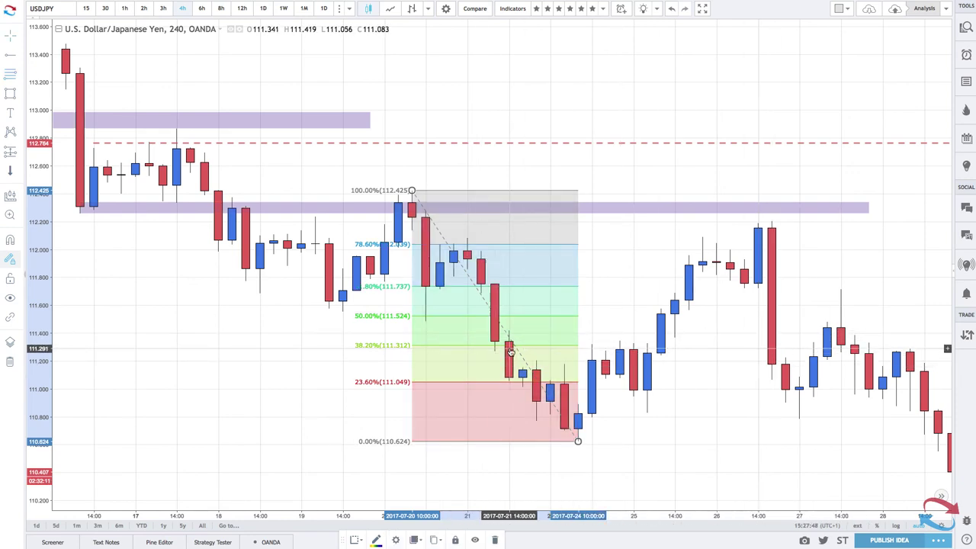
click(10, 56)
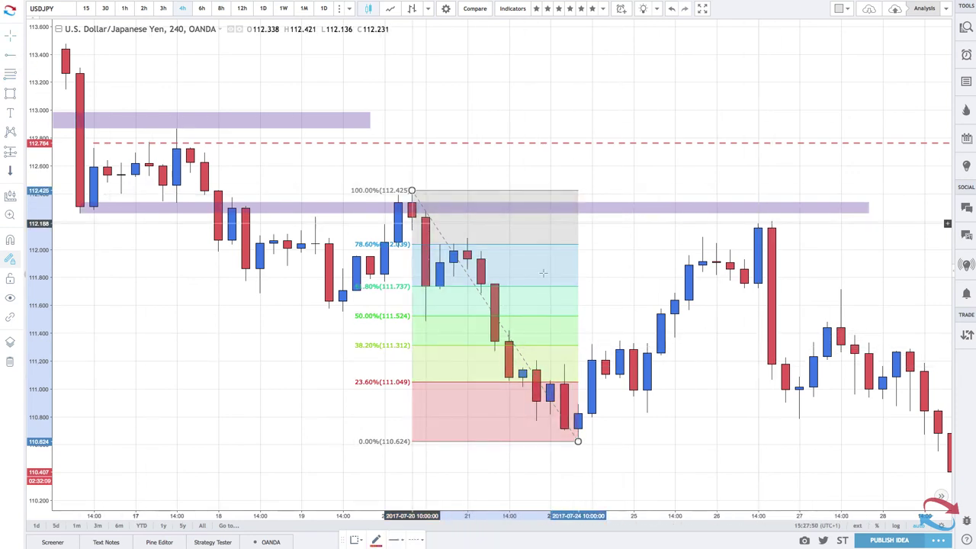
click(579, 346)
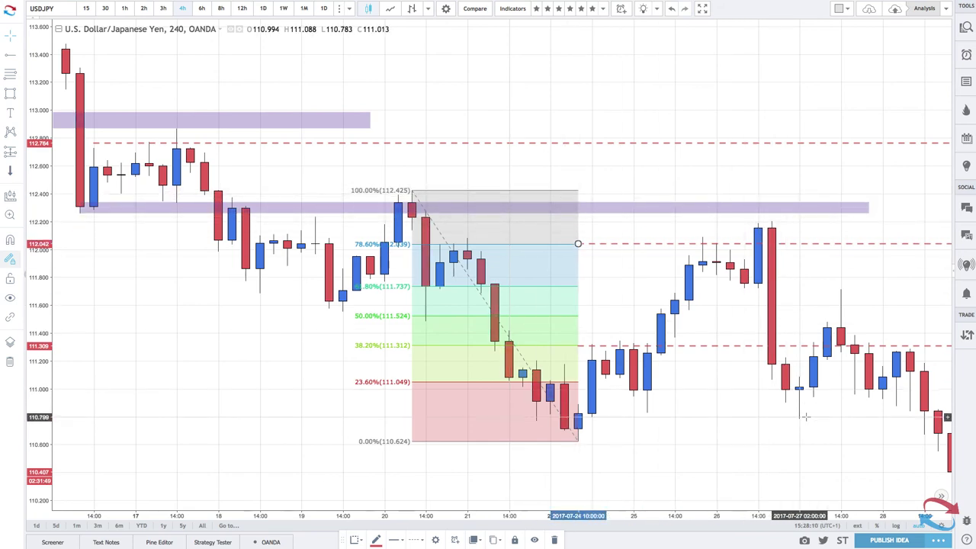
Delete the price zone between about 112.263 and 112.341.
scroll(805, 417, right, 5)
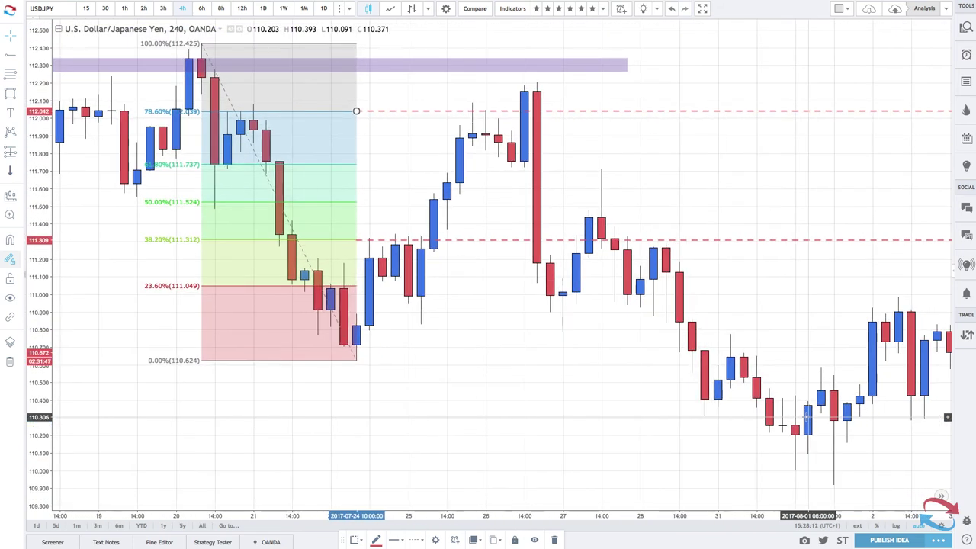
right_click(806, 417)
right_click(600, 210)
click(403, 88)
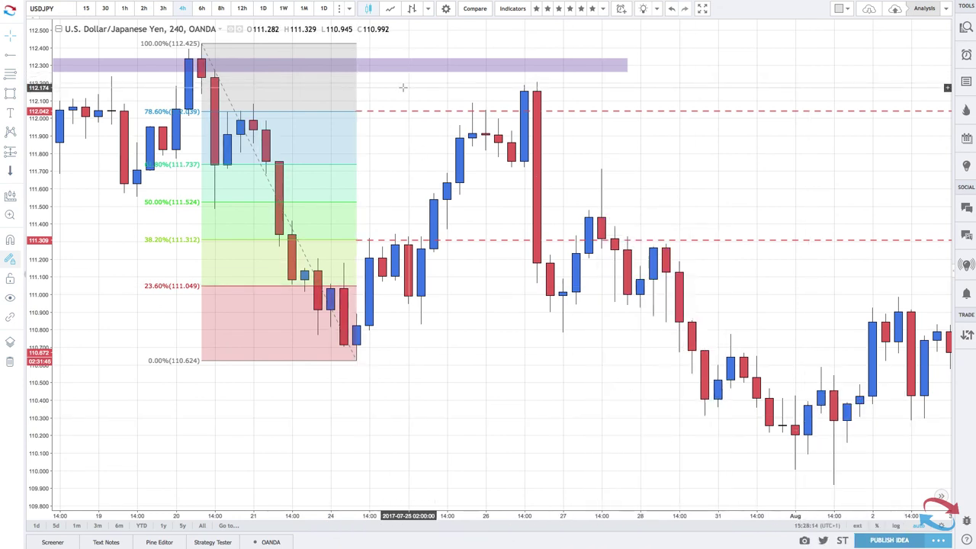
click(388, 70)
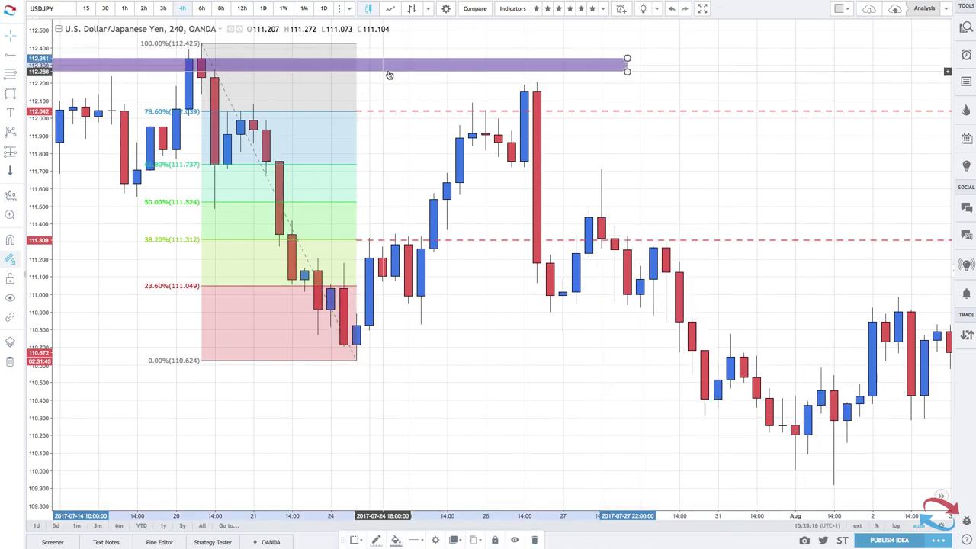
key(Delete)
Delete the 20 to 24 July Fibonacci retracement and its two horizontal rays at 112.042 and 111.309.
click(331, 47)
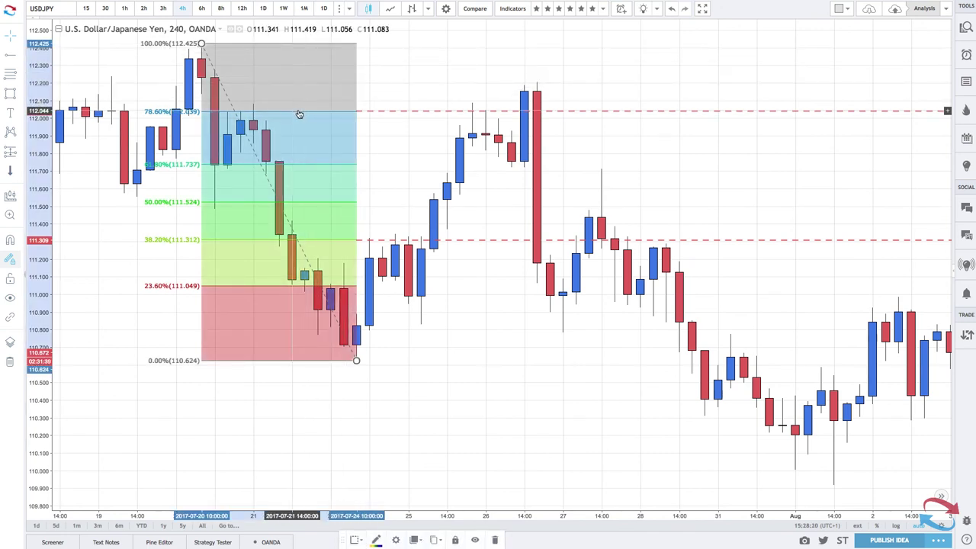
key(Delete)
click(435, 111)
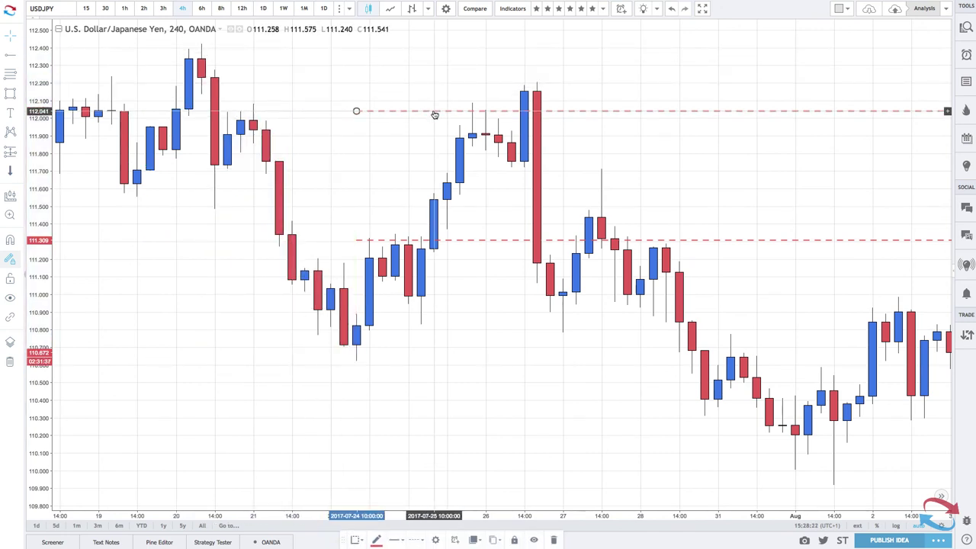
key(Delete)
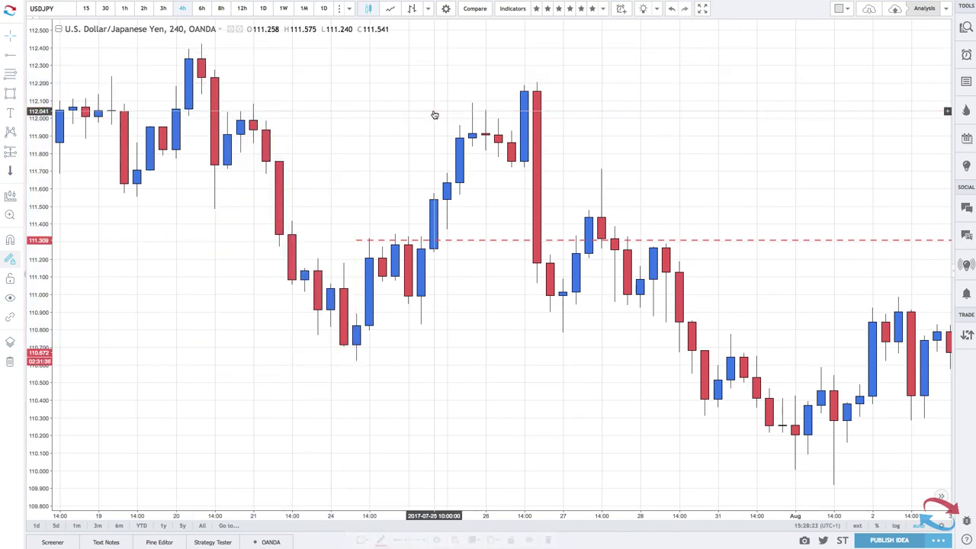
click(377, 245)
key(Delete)
Draw a Fibonacci retracement from the 27 July 14:00 high at about 111.717 to the 1 August 14:00 low at about 109.914.
scroll(529, 165, down, 3)
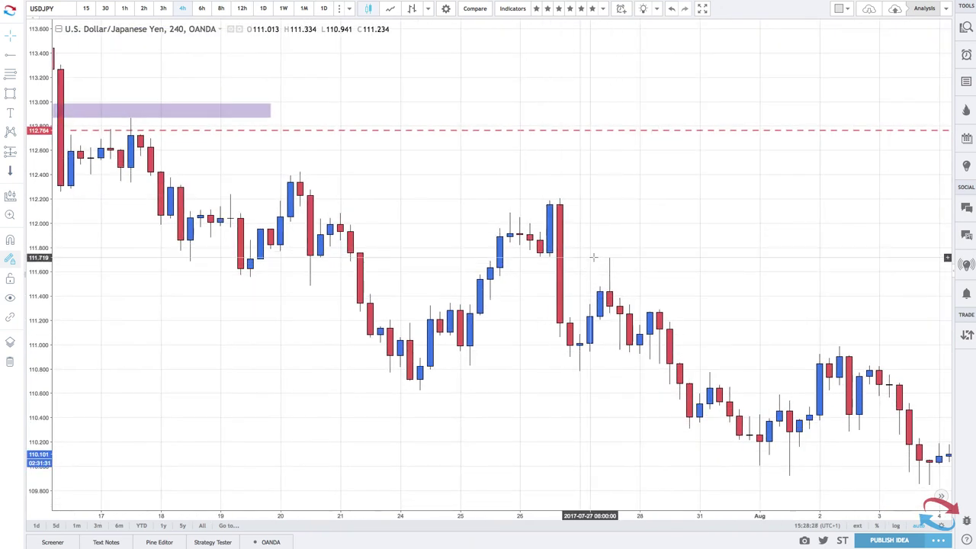
scroll(529, 279, up, 2)
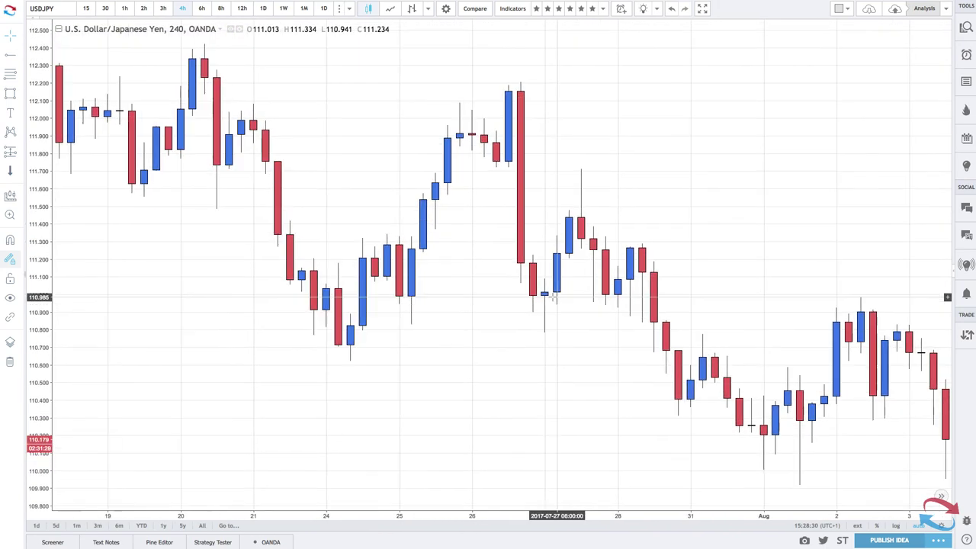
scroll(656, 315, down, 3)
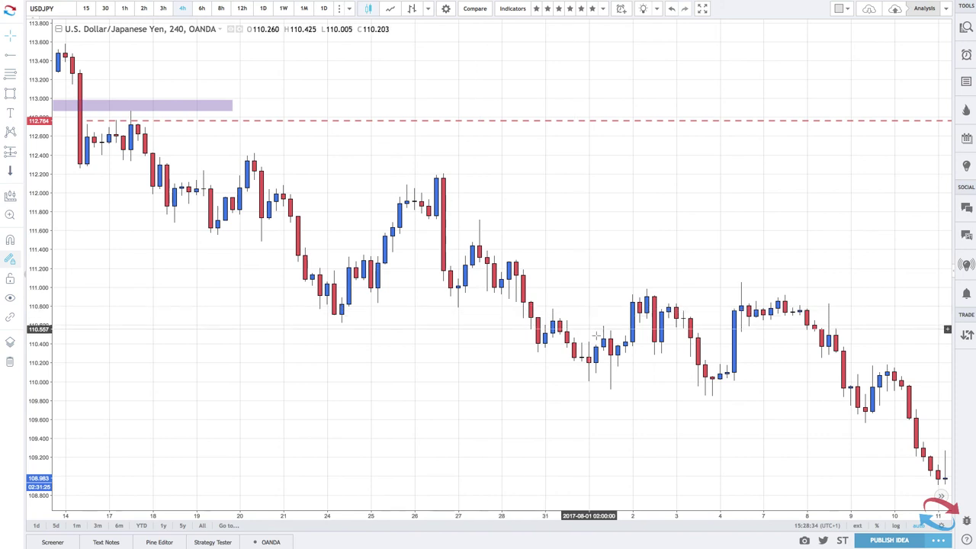
scroll(598, 335, down, 1)
scroll(597, 335, down, 1)
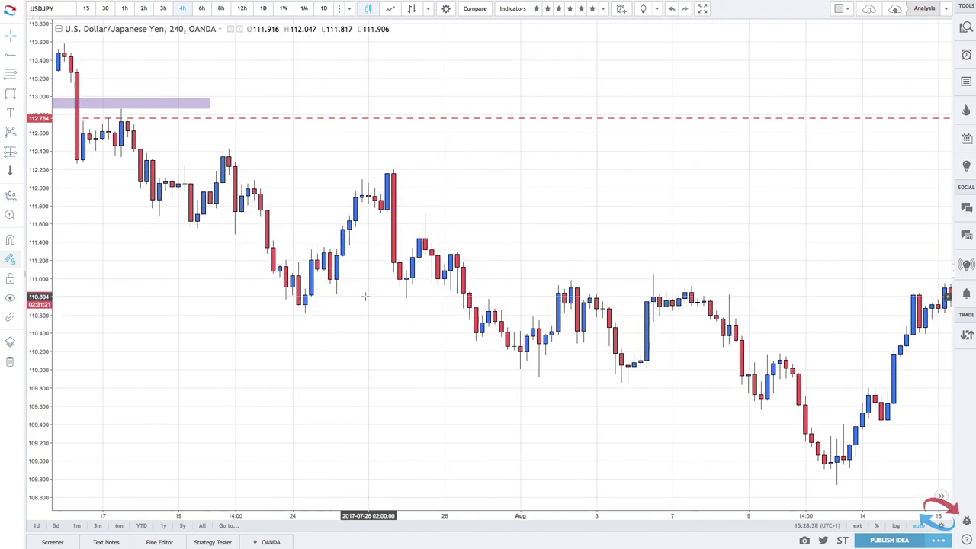
scroll(364, 295, up, 4)
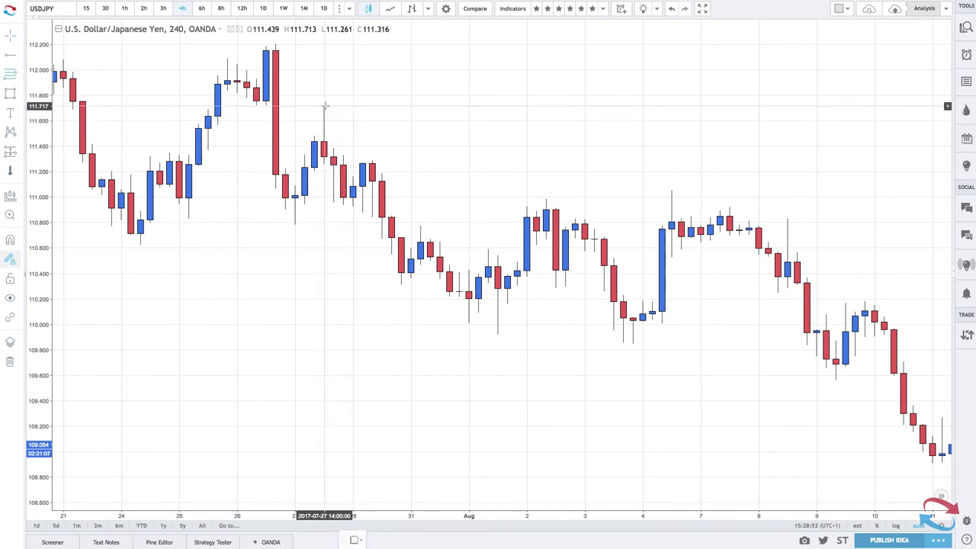
mouse_move(325, 106)
mouse_down()
mouse_move(355, 137)
mouse_move(396, 218)
mouse_move(475, 299)
mouse_move(477, 325)
mouse_move(494, 337)
mouse_move(507, 333)
mouse_up()
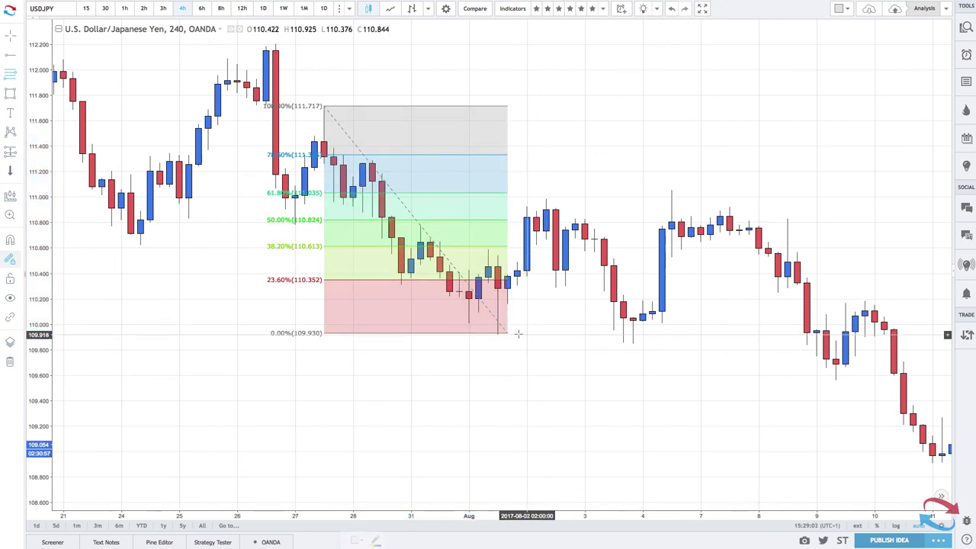
drag(507, 332, 498, 334)
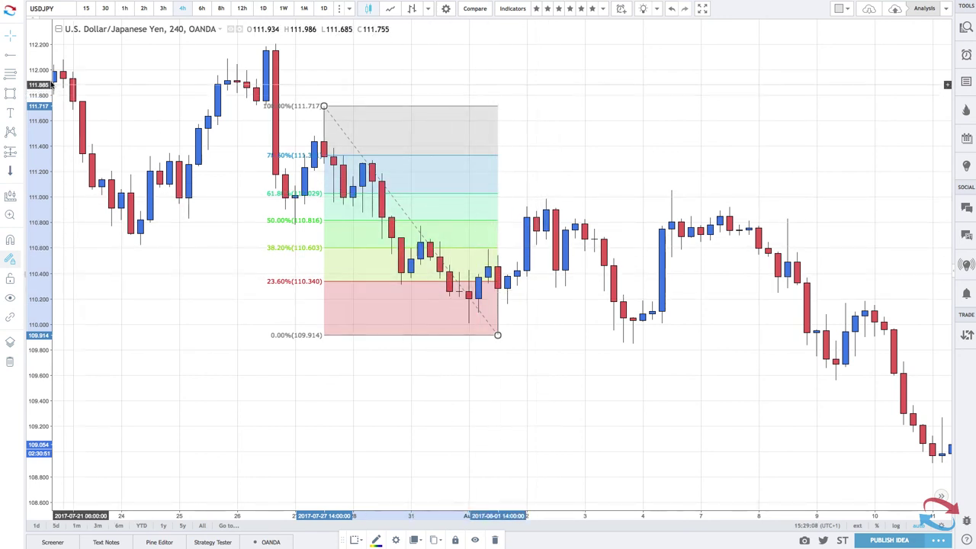
Draw a price zone from the 25 July 06:00 low to 9 August 14:00, between about 110.834 and 110.922.
click(9, 93)
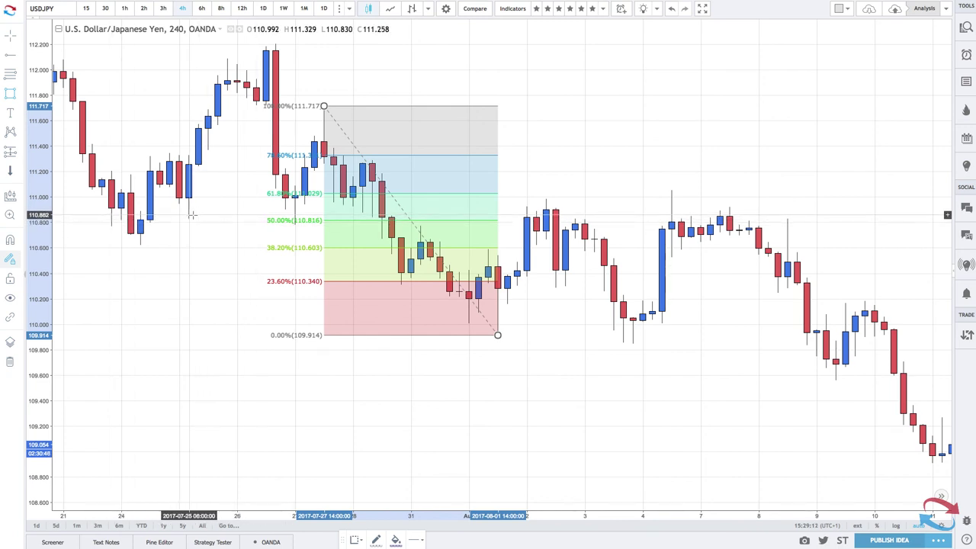
mouse_move(189, 219)
mouse_down()
mouse_move(468, 202)
mouse_move(845, 207)
mouse_up()
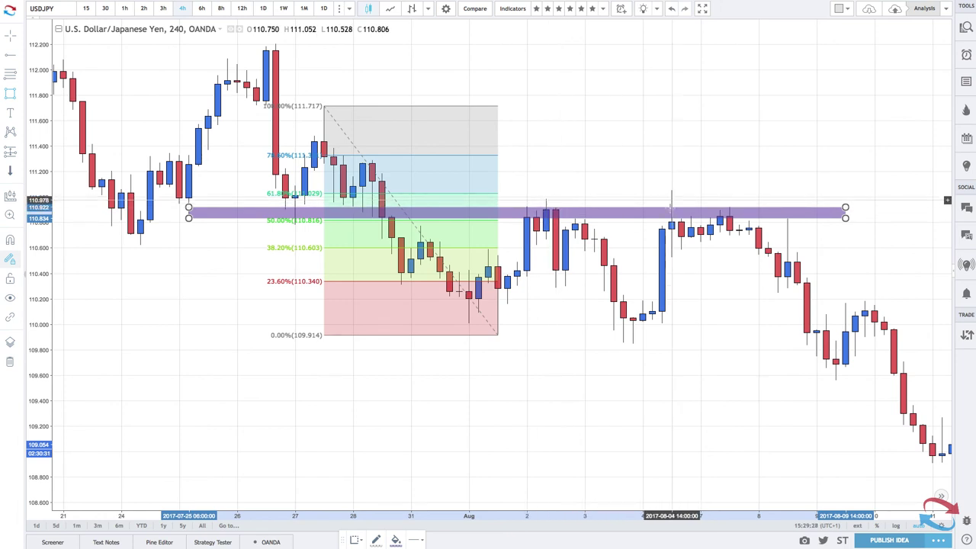
Extend the 27 July retracement's lower endpoint to the 3 August 22:00 low at about 109.838.
drag(497, 334, 633, 344)
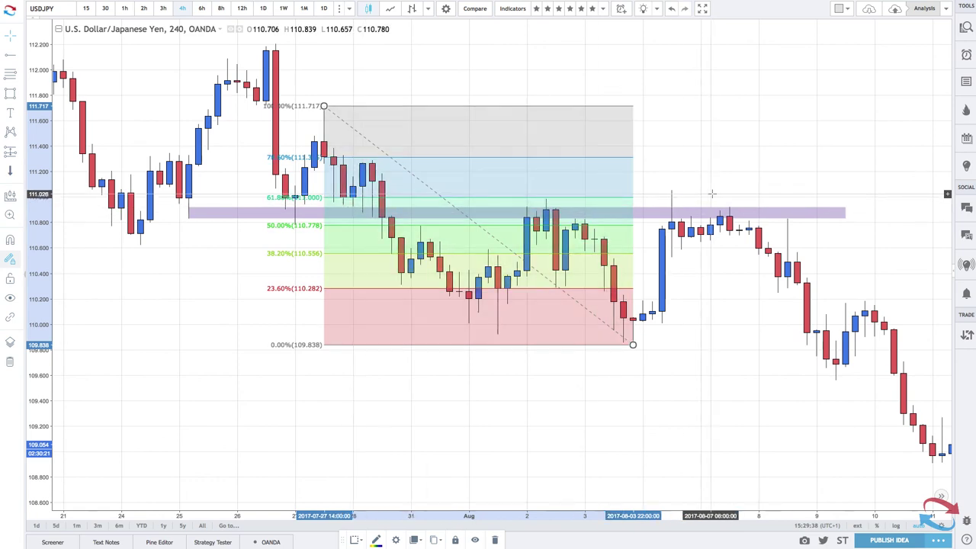
scroll(759, 324, down, 1)
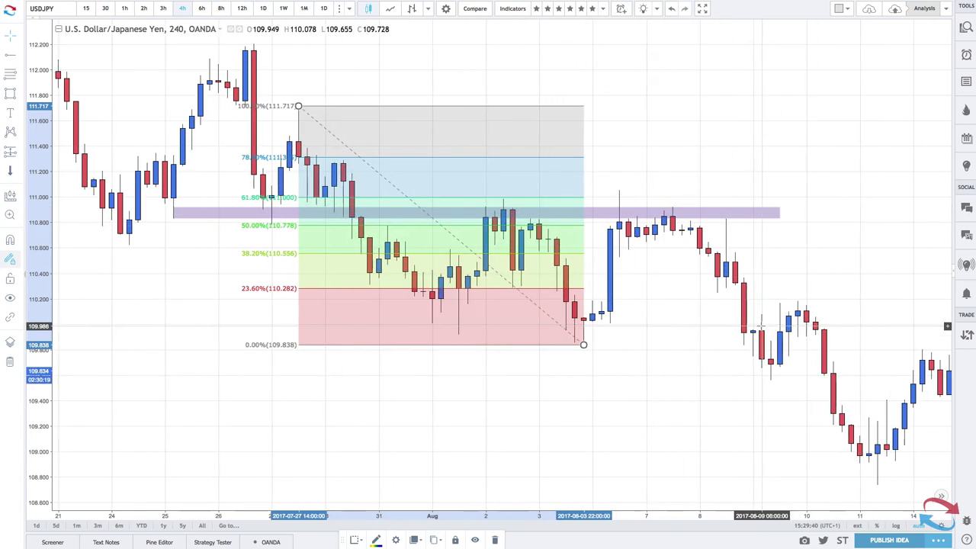
scroll(761, 327, down, 2)
click(458, 222)
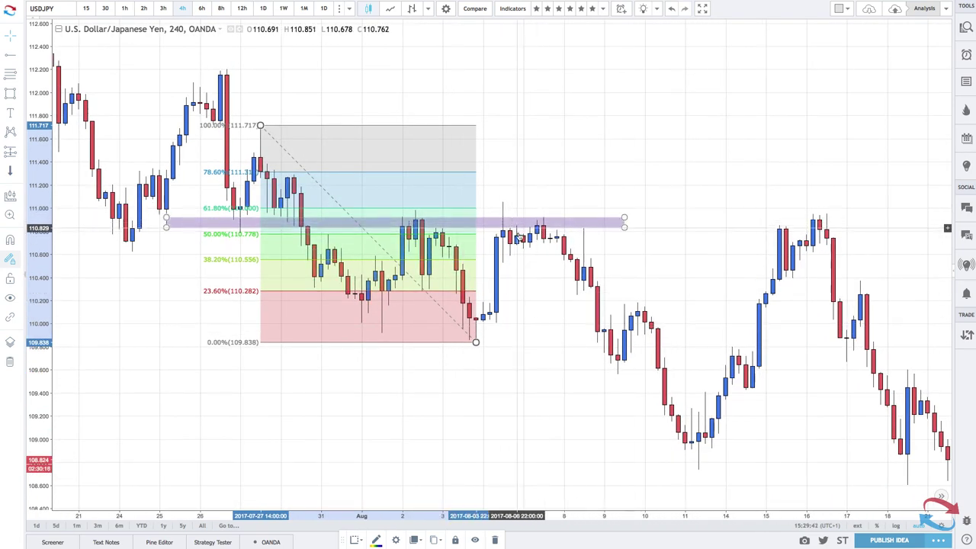
click(660, 361)
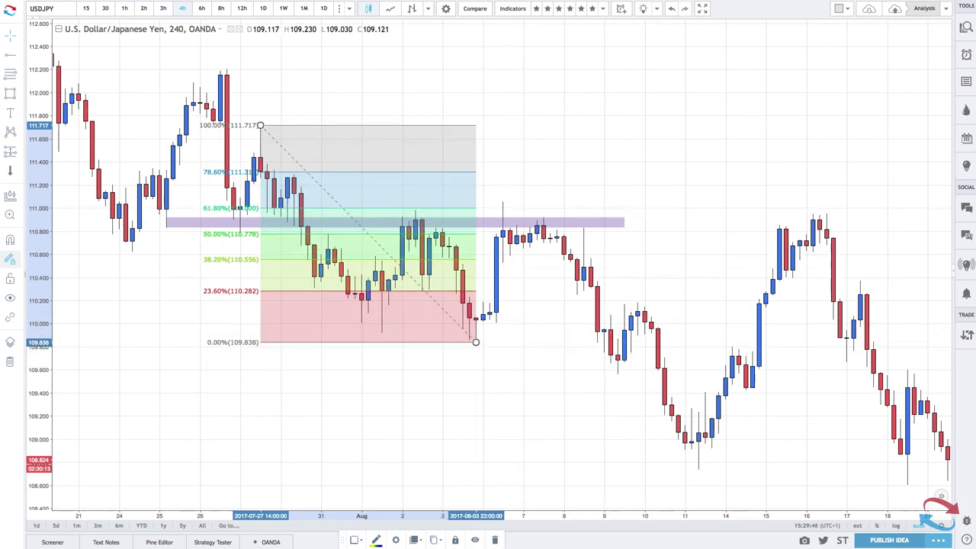
Draw a Fibonacci retracement from the 8 August 14:00 high at about 110.838 to the 9 August 10:00 low at about 109.547.
click(10, 76)
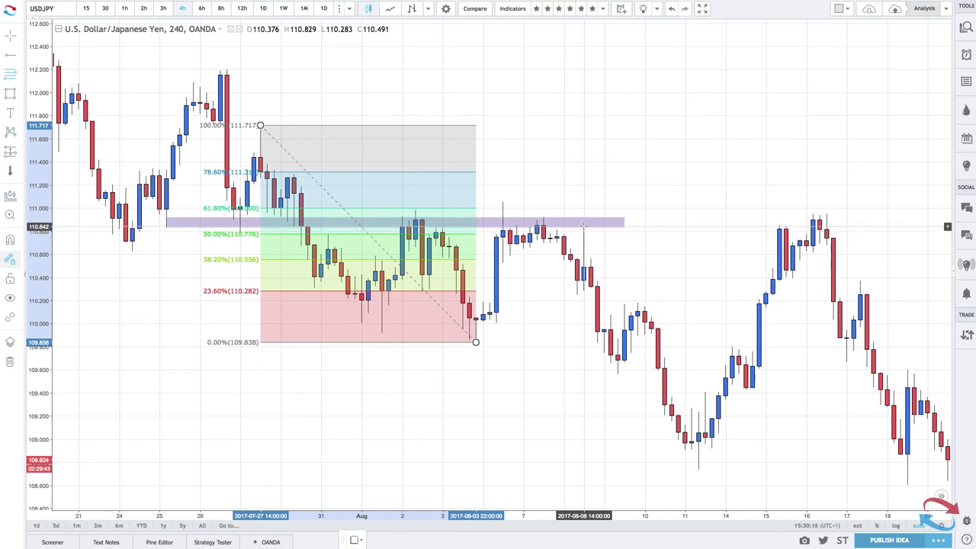
scroll(584, 227, up, 4)
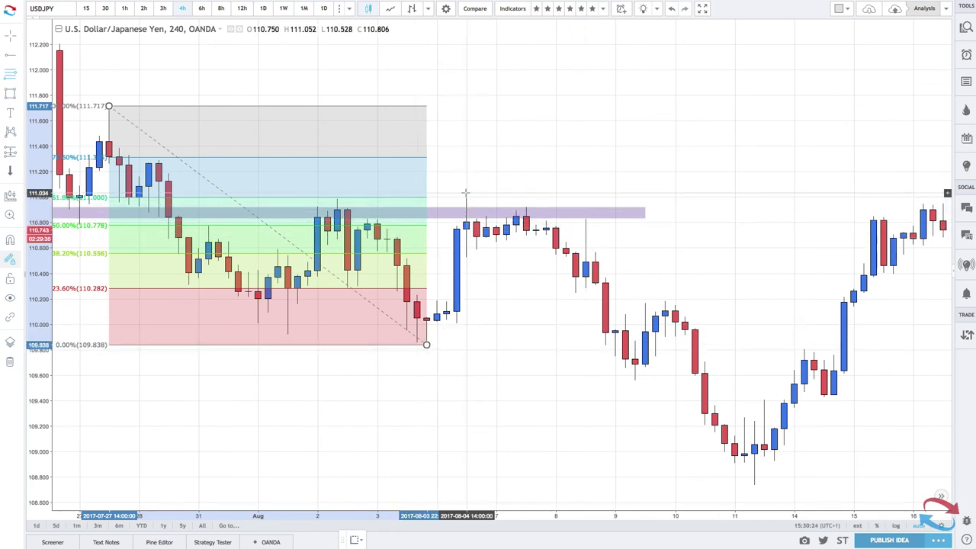
click(586, 218)
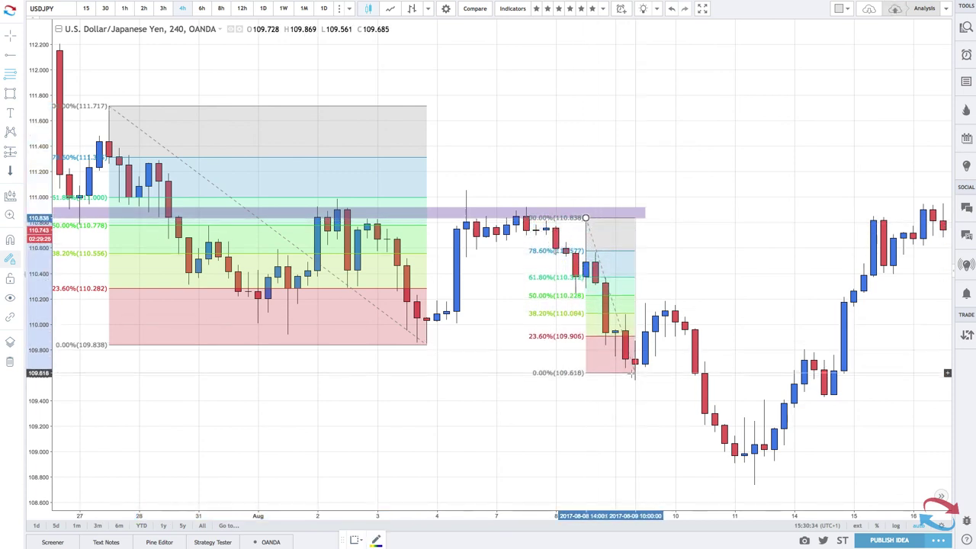
click(633, 382)
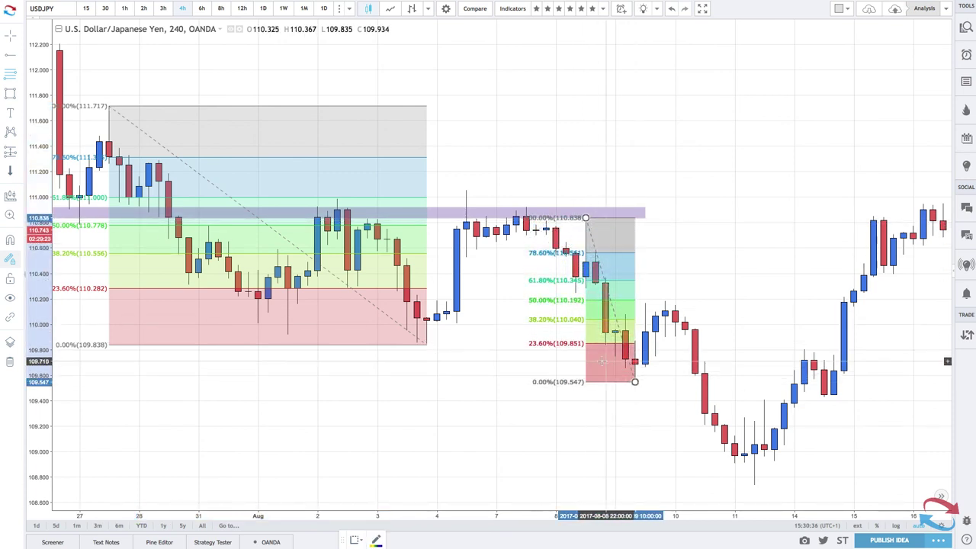
scroll(571, 198, up, 3)
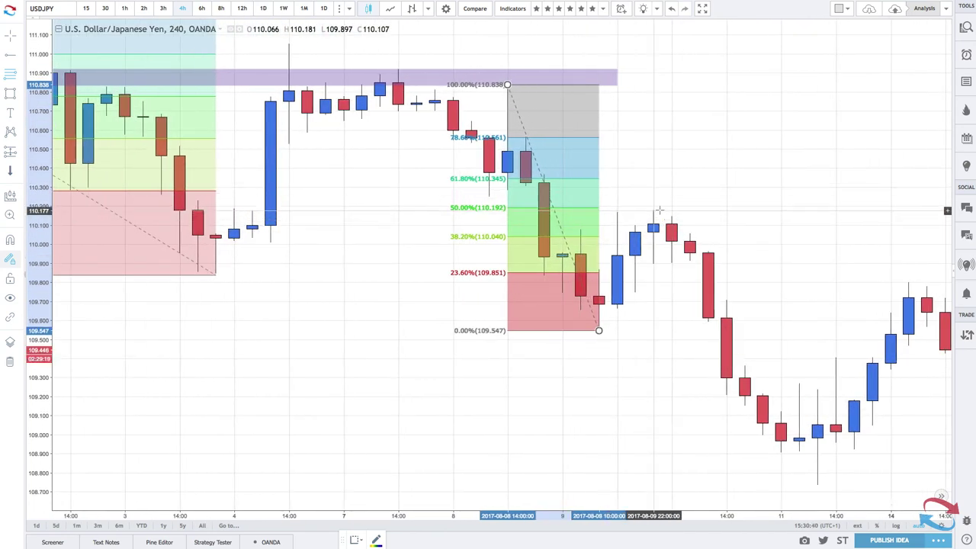
Draw a Fibonacci retracement from the 9 August 22:00 high at about 110.189 to the 11 August 10:00 low at about 108.741.
scroll(705, 231, down, 4)
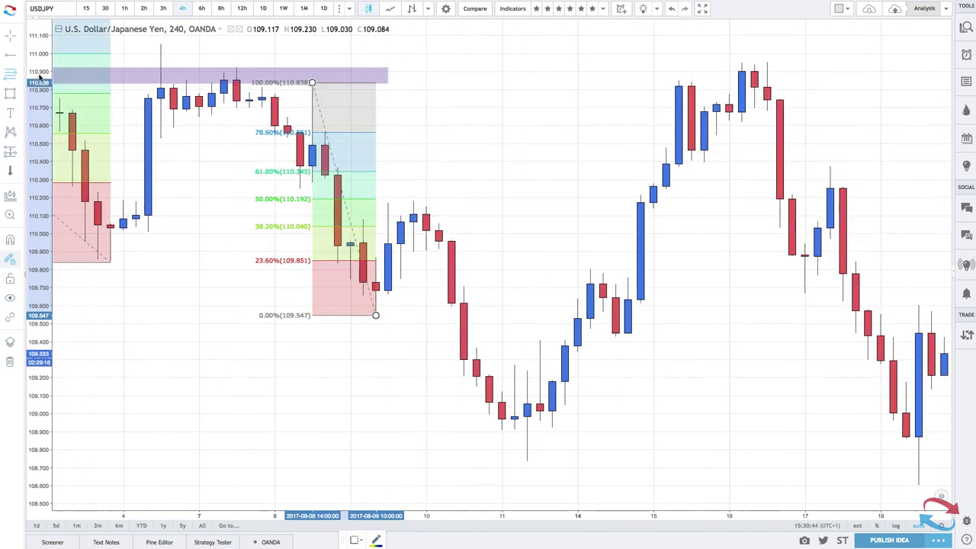
click(414, 199)
click(527, 459)
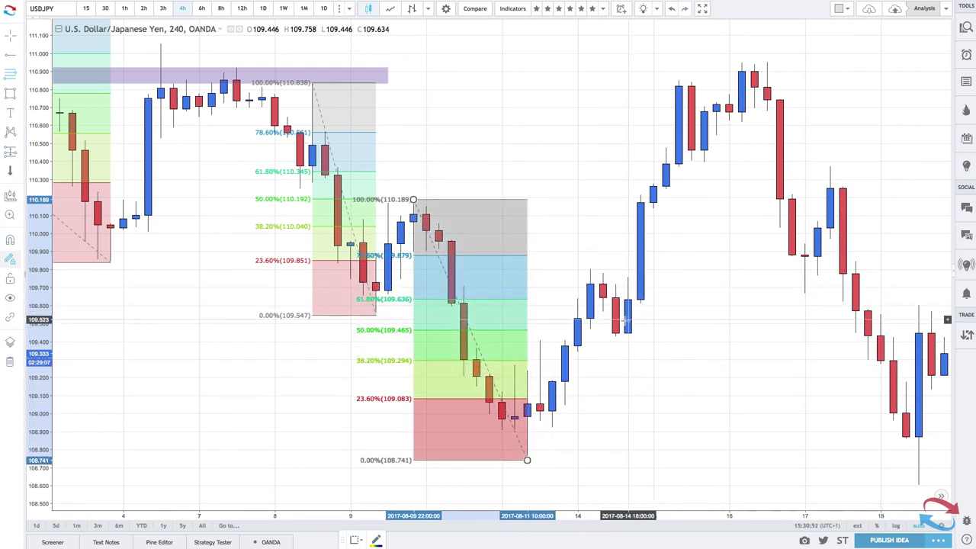
scroll(604, 258, down, 3)
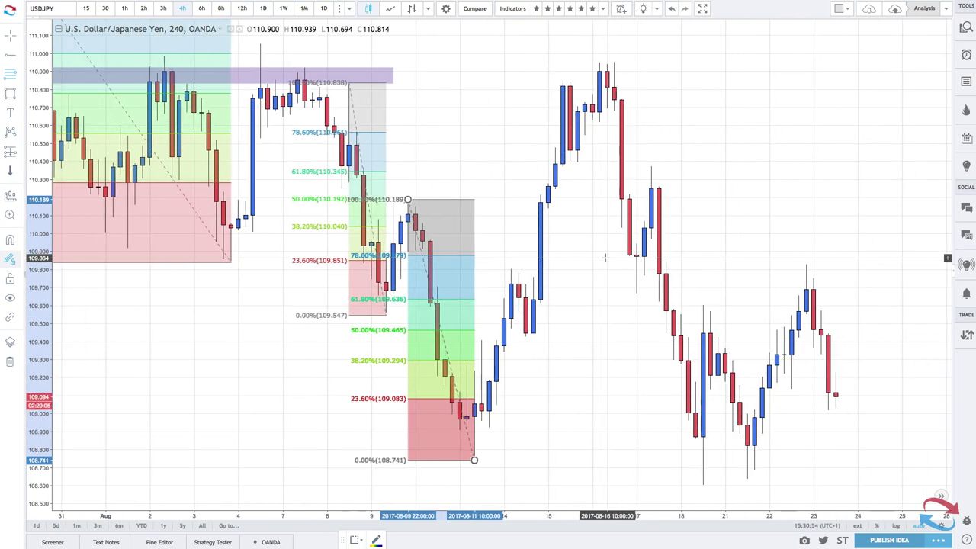
scroll(605, 258, down, 1)
scroll(605, 258, up, 5)
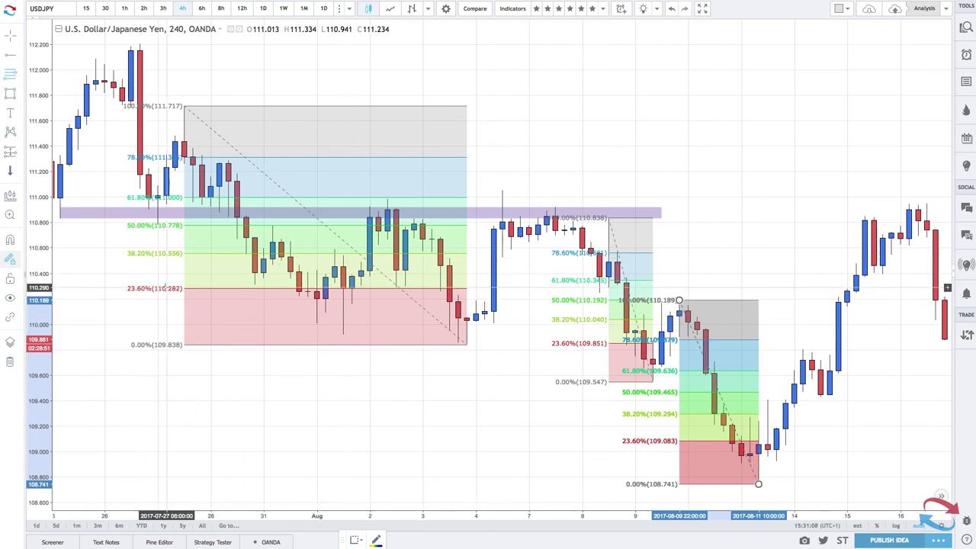
click(186, 292)
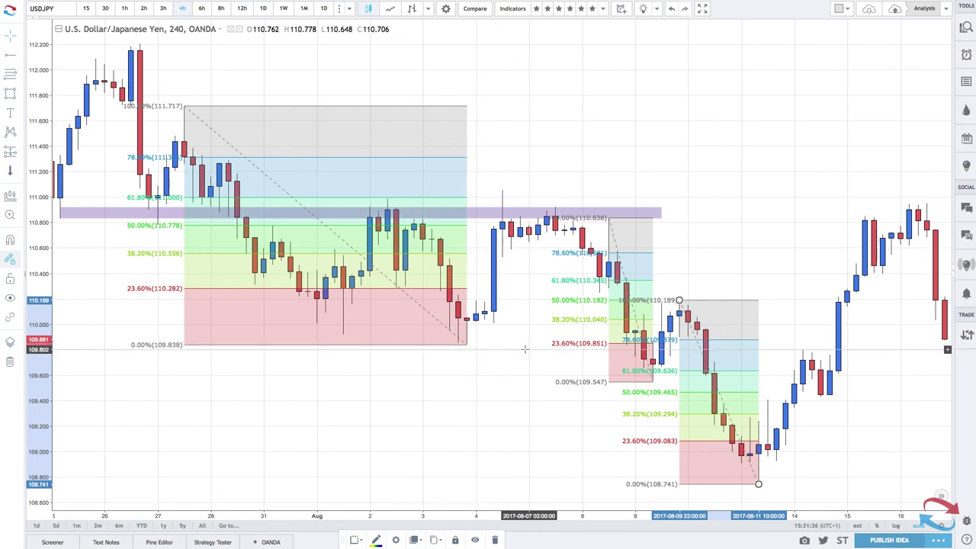
scroll(524, 349, down, 3)
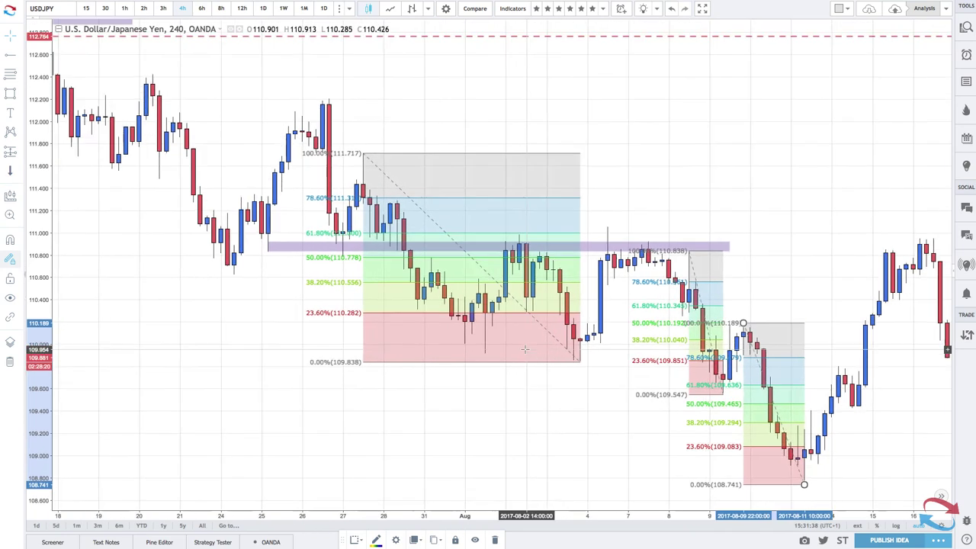
scroll(524, 350, up, 3)
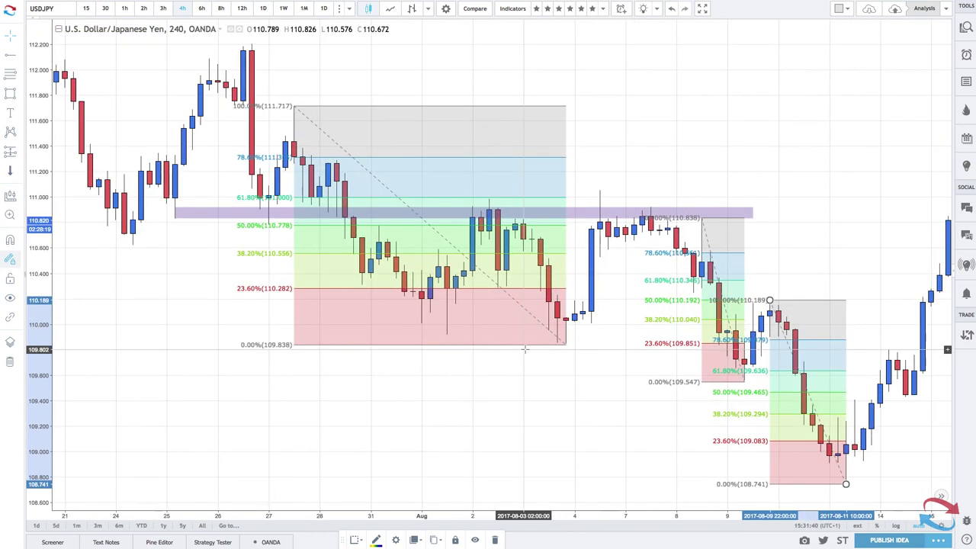